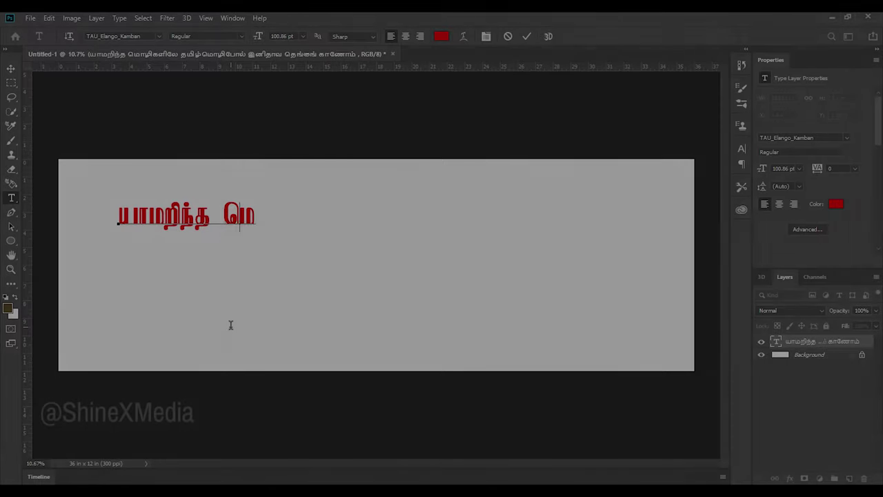
Finish the line 'யாமறிந்த மொழிகளிலே தமிழ்மொழிபோல்' and type 'இனிதாவ தெங்குங் காணோம்' on a second line.
type("ழிகளிலே தமிழ்மொழிபோல்")
key("Return")
type("இ")
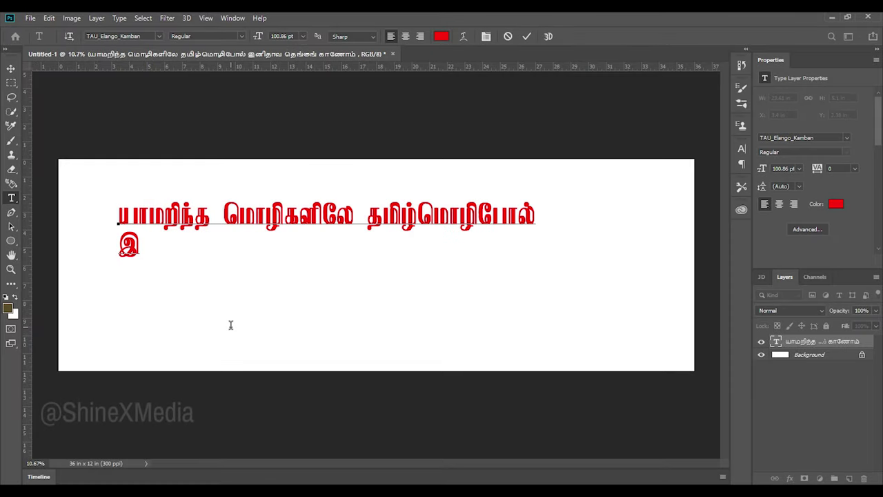
type("னிதாவ தெங்குங் காணோம்")
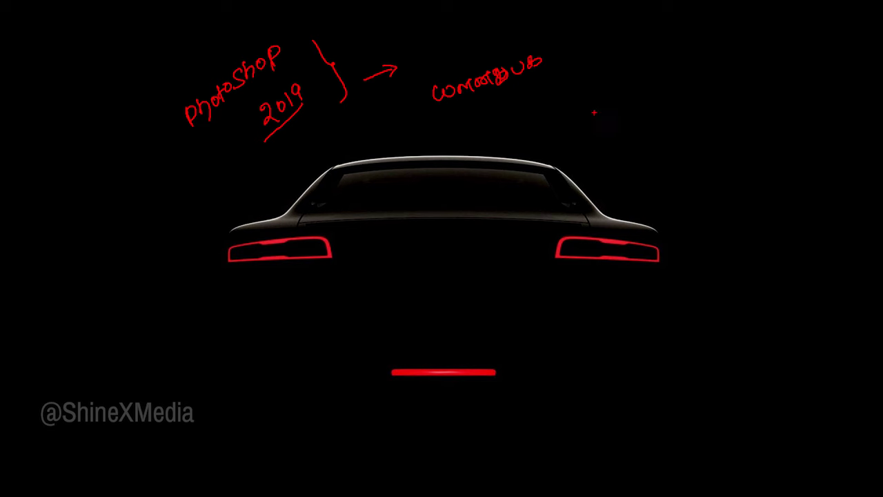
Handwrite UNICODE and Phonetic on the slide and bracket the two words with braces.
left_click_drag(593, 114, 627, 108)
mouse_move(636, 103)
left_mouse_down()
mouse_move(637, 113)
mouse_move(646, 100)
mouse_move(675, 94)
left_mouse_up()
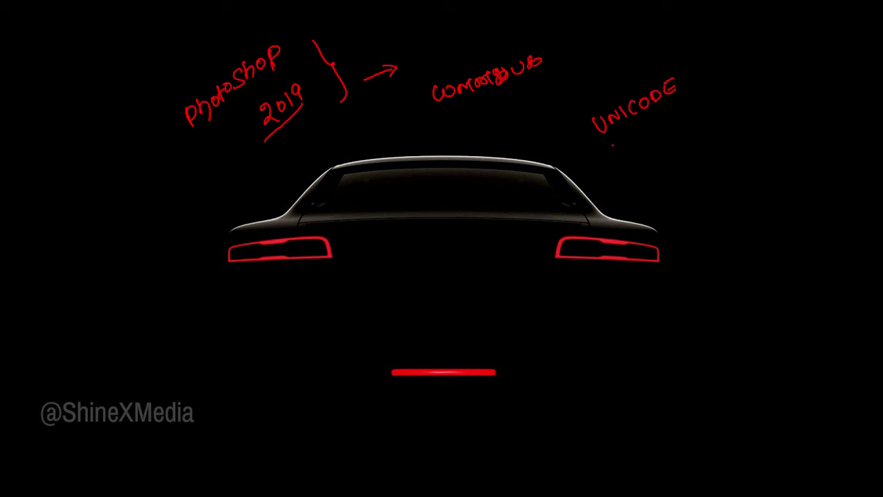
mouse_move(613, 145)
left_mouse_down()
mouse_move(643, 146)
mouse_move(678, 113)
mouse_move(692, 117)
mouse_move(606, 156)
left_mouse_up()
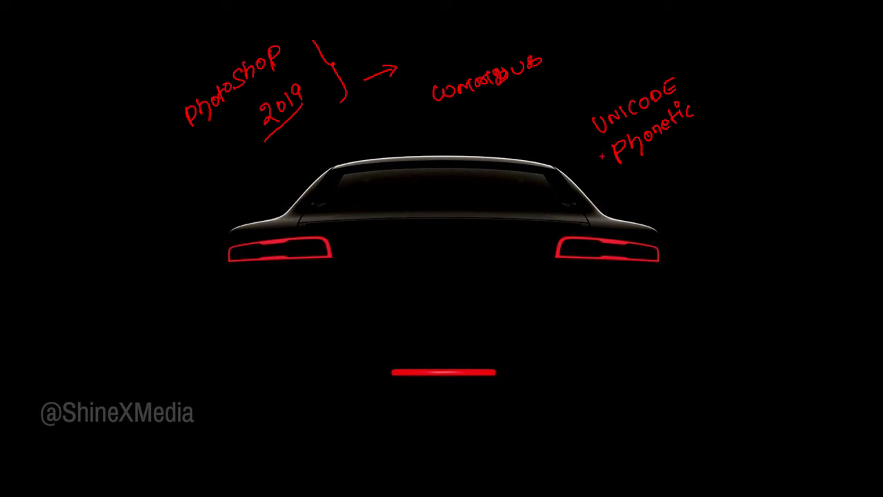
key("ctrl+z")
mouse_move(584, 116)
left_mouse_down()
mouse_move(575, 130)
mouse_move(613, 175)
left_mouse_up()
left_click_drag(674, 61, 694, 116)
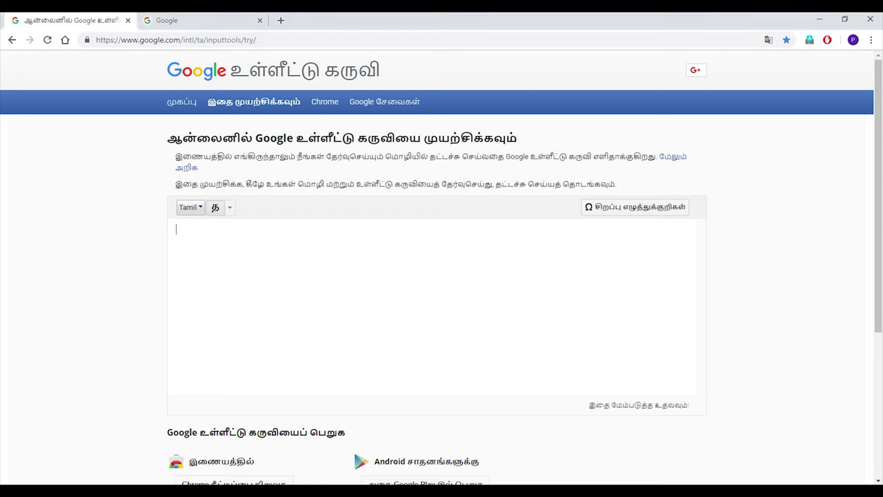
Compose 'வணக்கம் நண்பர்களே நலமா ?....' phonetically from vanakkam, nanbarkale and nalama.
type("vc")
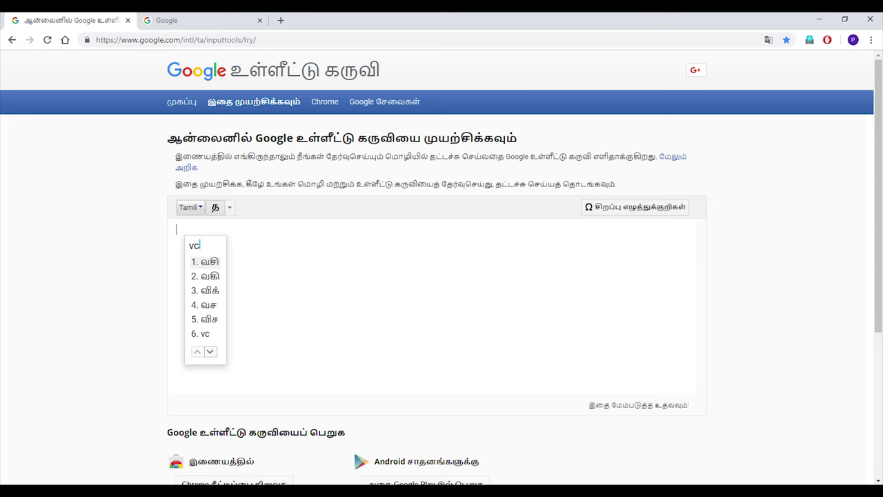
key("BackSpace")
type("aanga")
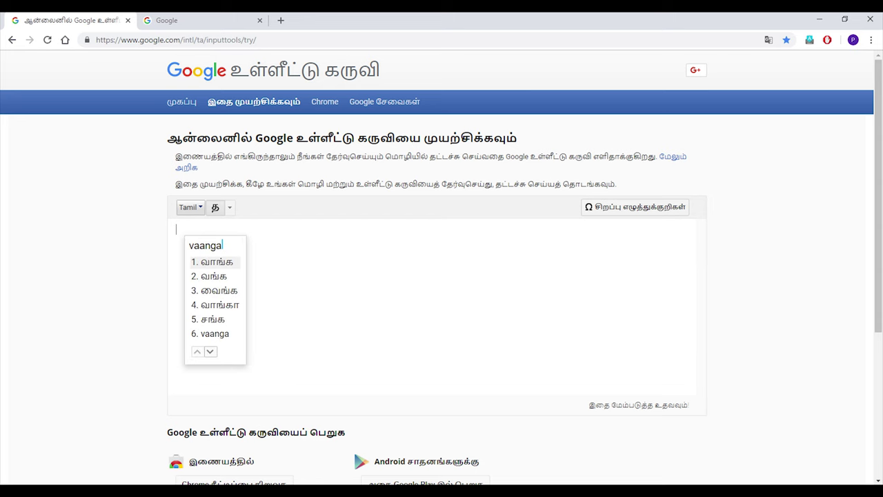
key("BackSpace")
key("BackSpace")
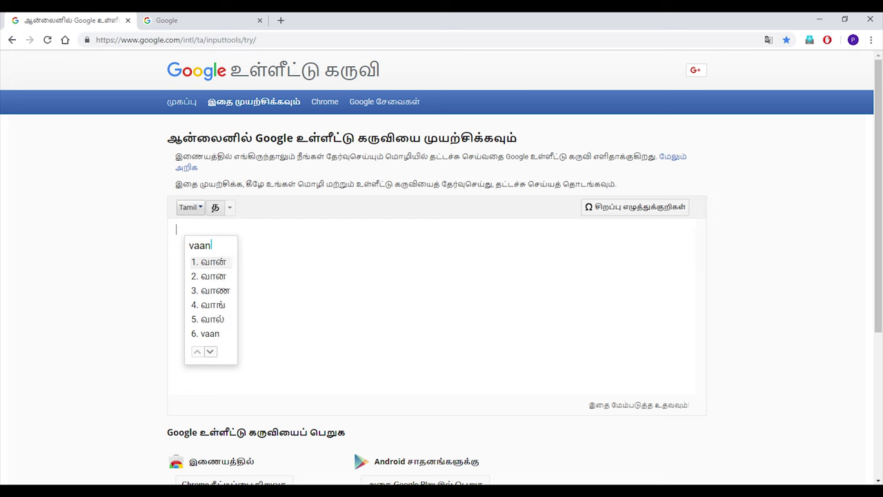
key("BackSpace")
key("BackSpace")
key("BackSpace")
key("BackSpace")
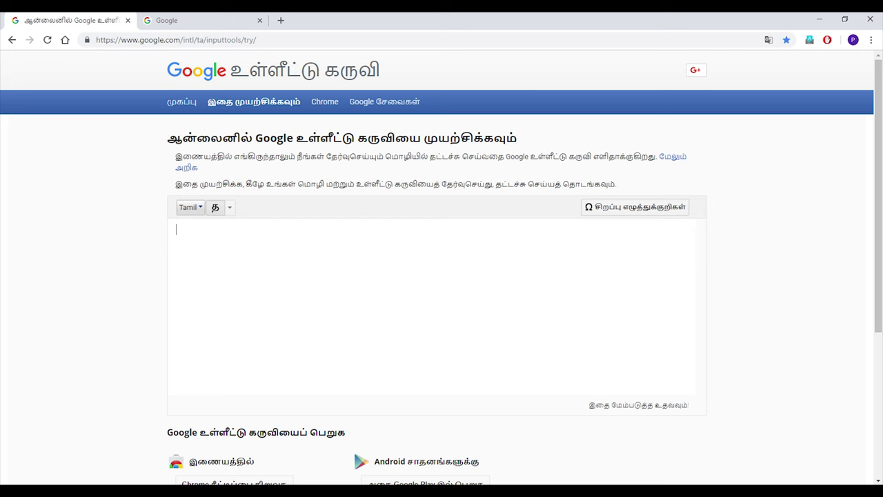
type("vanakkam")
key("space")
type("nanbark")
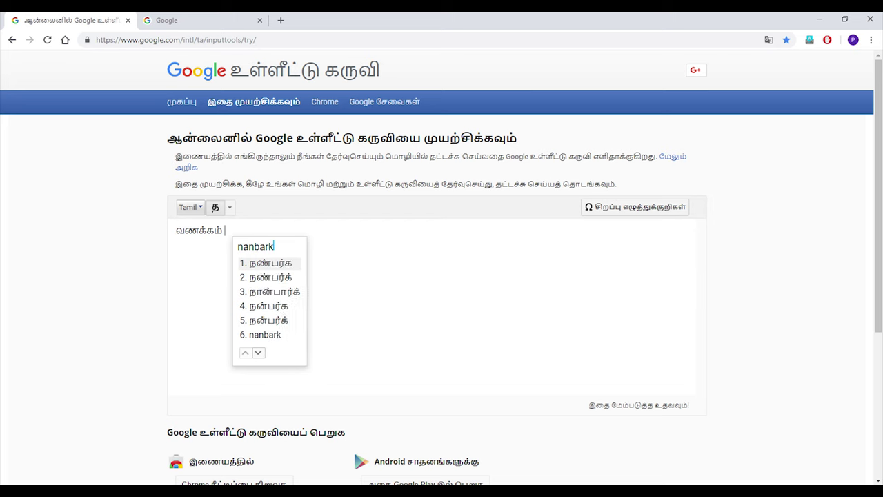
type("ale")
key("space")
type("nala")
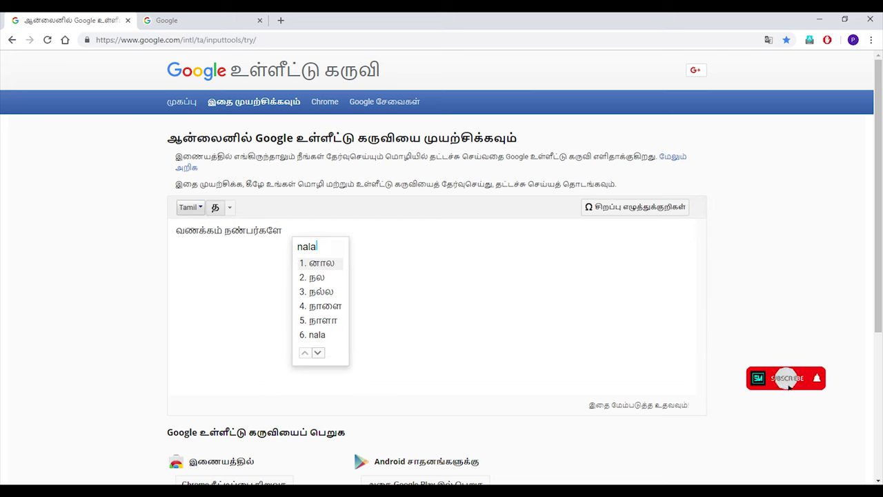
type("ma")
key("space")
type("?....")
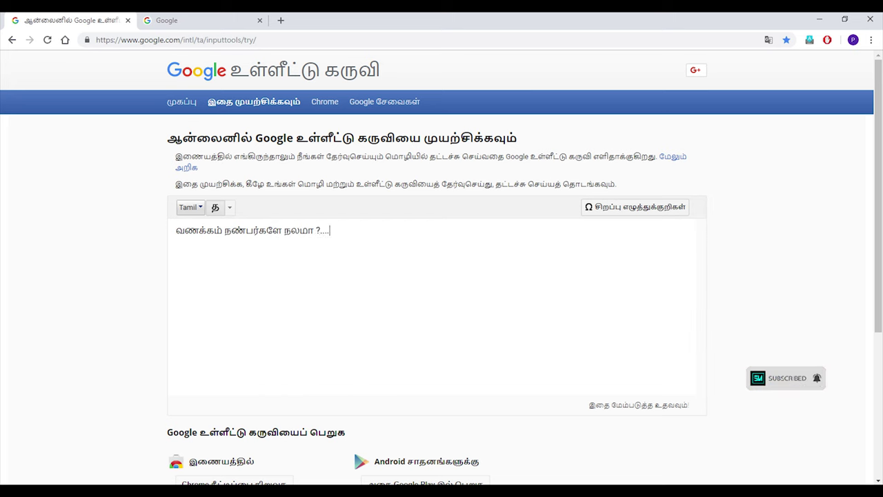
Copy the Tamil greeting and return to Photoshop.
key("shift+Left")
key("shift+Left")
key("shift+Left")
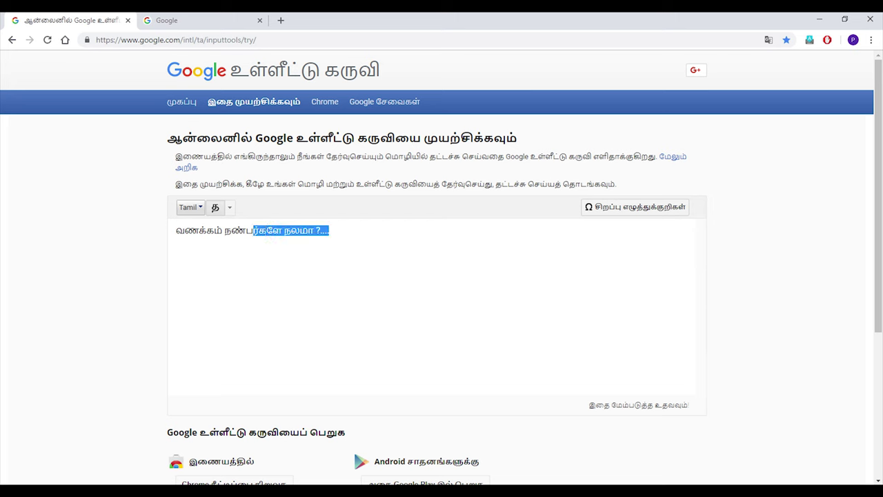
key("shift+Left")
key("shift+Left")
key("shift+Left")
key("ctrl+c")
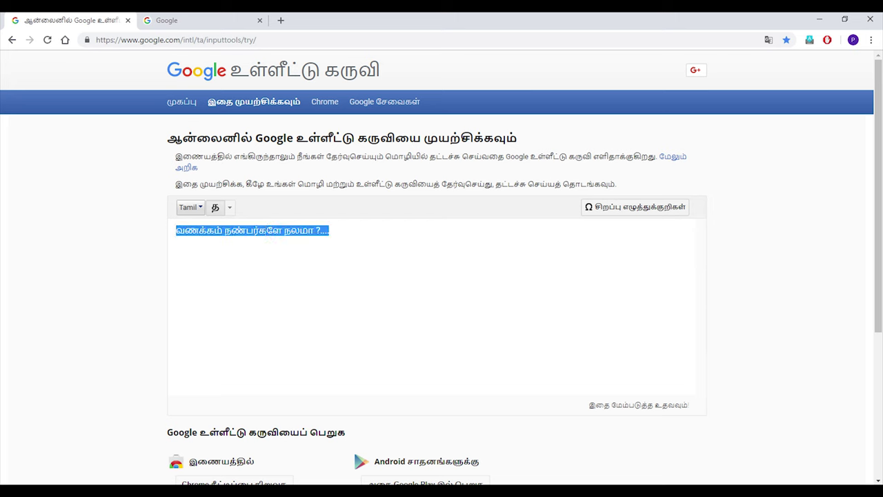
right_click(212, 228)
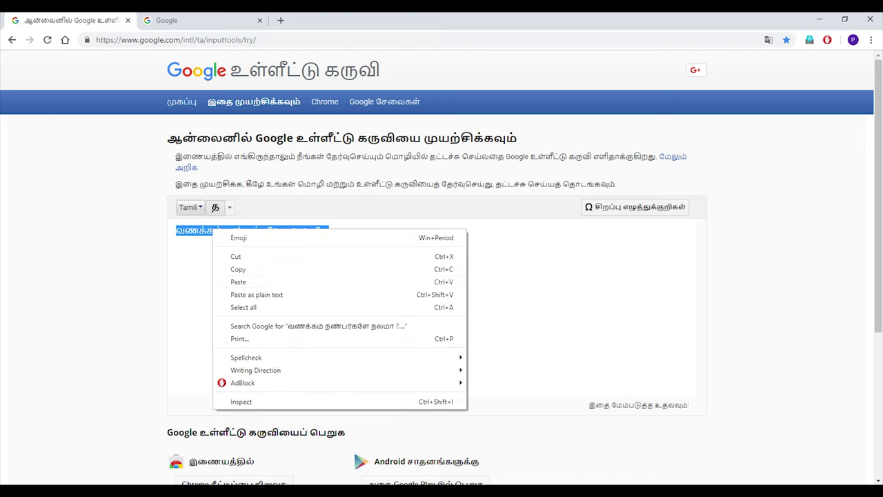
left_click(234, 268)
key("alt+Tab")
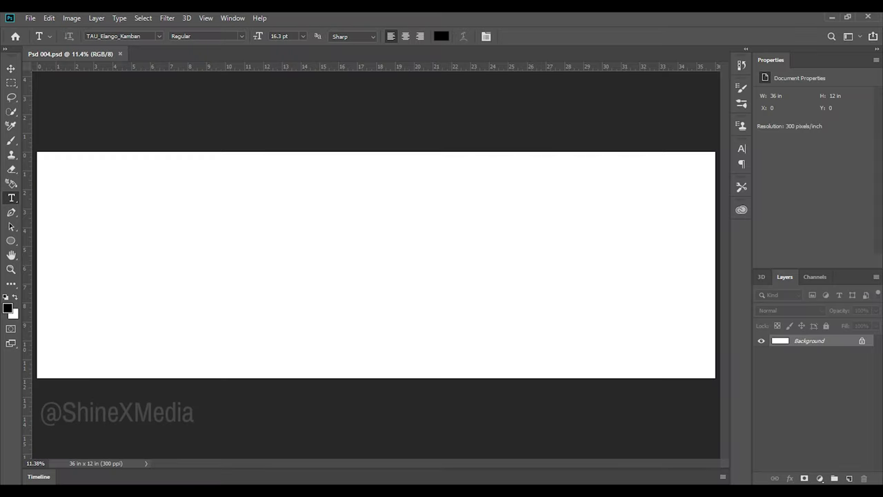
Paste the Tamil greeting as a new text layer, enlarge it to 96.96 pt, and commit it.
left_click(150, 200)
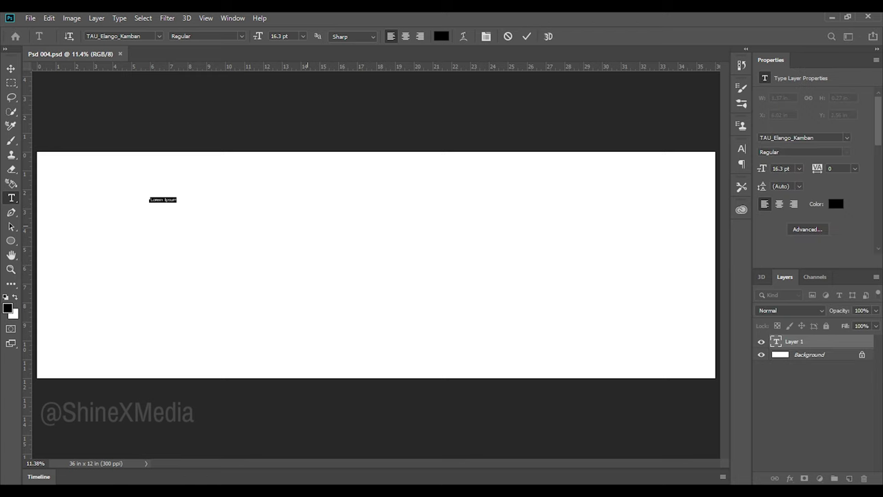
key("ctrl+v")
left_click_drag(210, 202, 496, 229)
key("ctrl+Return")
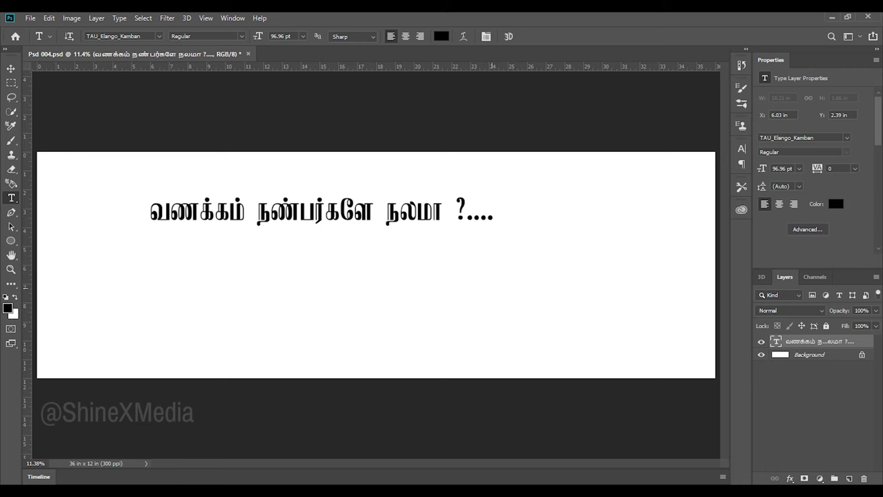
Preview the greeting in the GIST-TMOT and SUNDARAM fonts, down to SUNDARAM-2852.
key("Down")
key("Down")
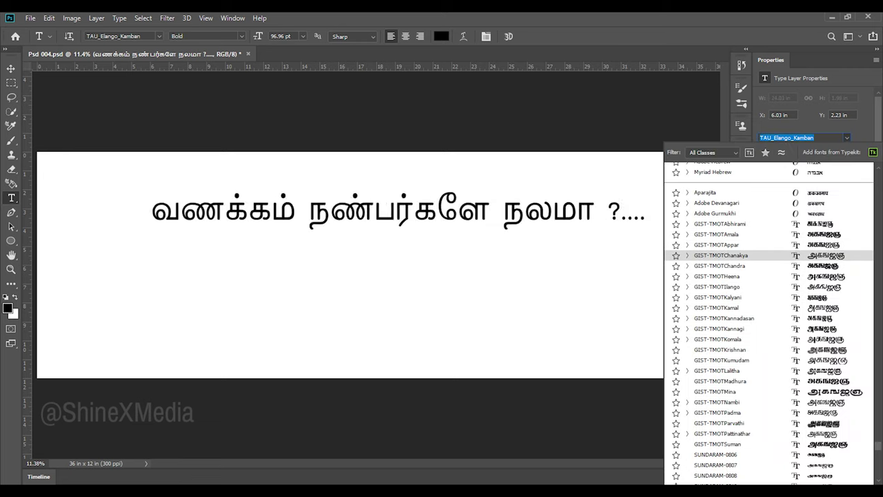
key("Down")
key("Down")
key("Down")
key("Down")
key("Down")
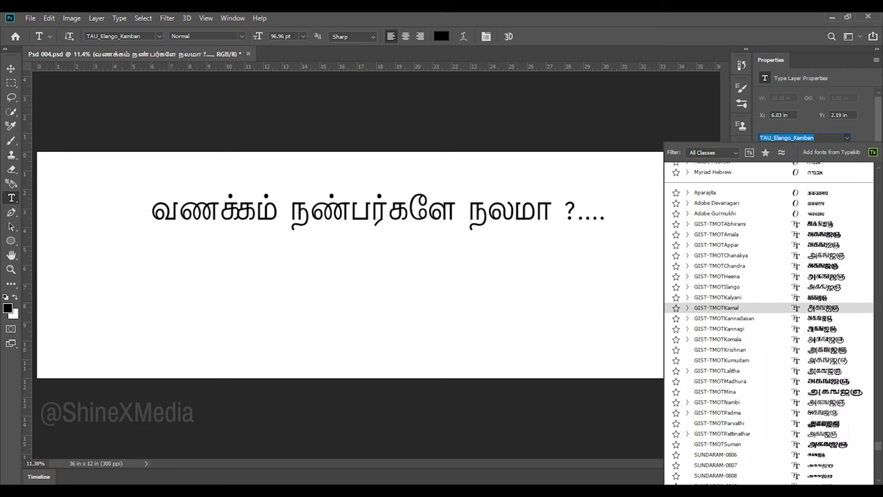
key("Down")
key("Down")
key("Down")
scroll(769, 323, "down", 1)
scroll(768, 324, "down", 1)
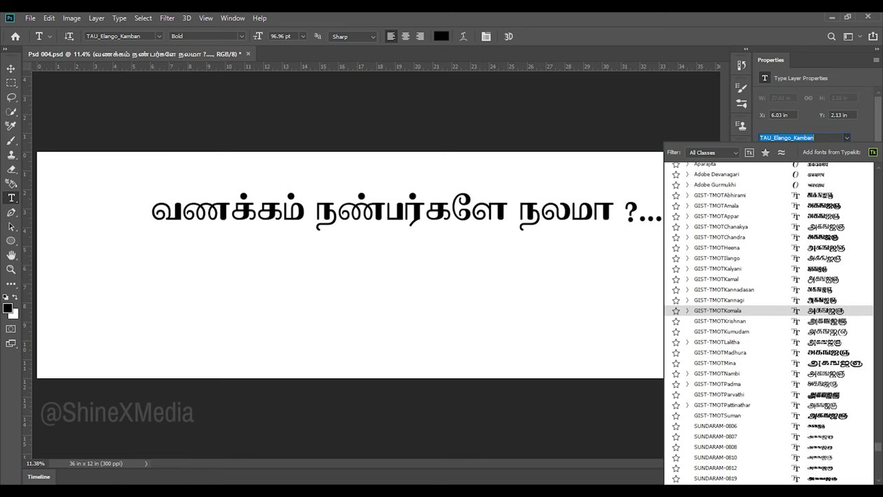
key("Down")
key("Down")
key("Down")
key("Down")
key("Down")
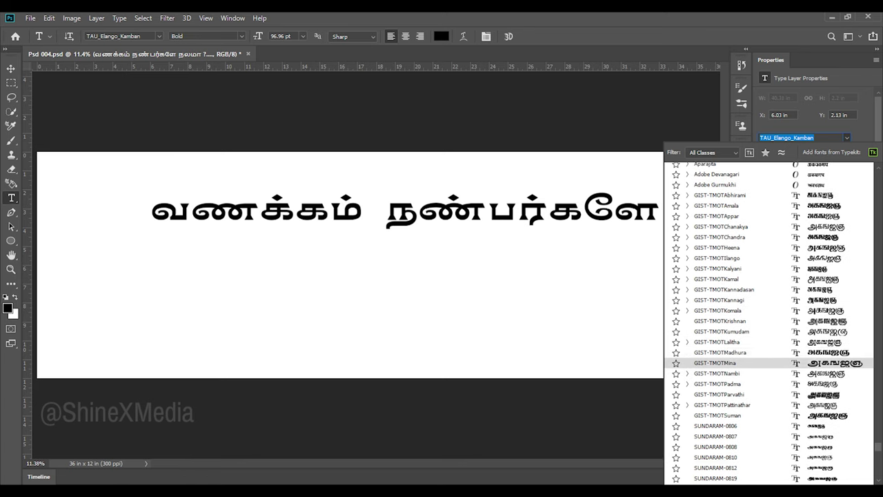
scroll(768, 323, "down", 1)
key("Down")
key("Down")
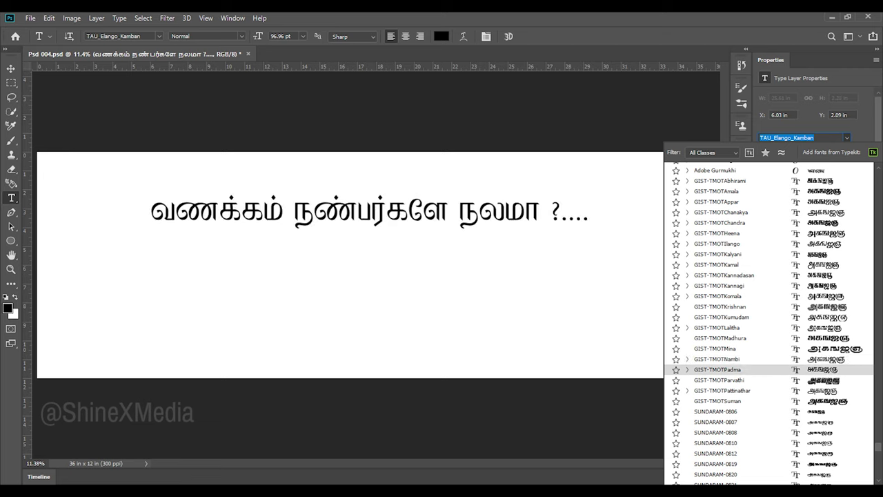
key("Down")
key("Down")
key("Down")
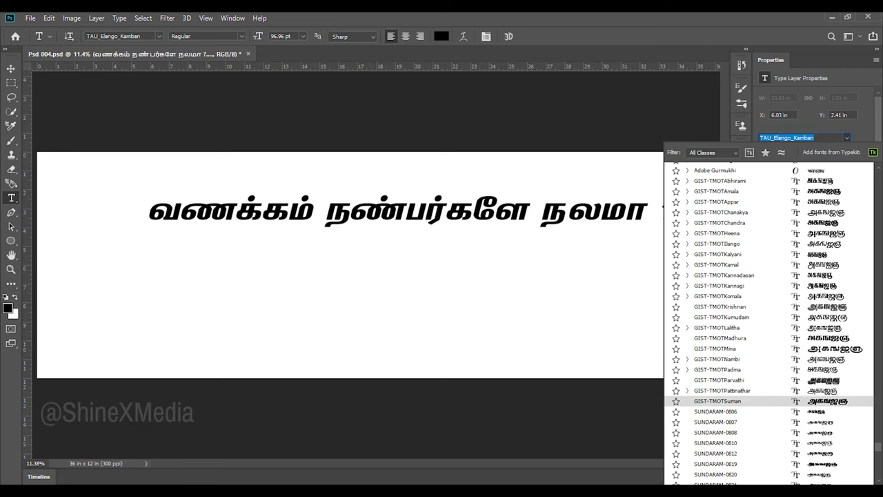
key("Down")
key("Down")
key("Down")
key("Down")
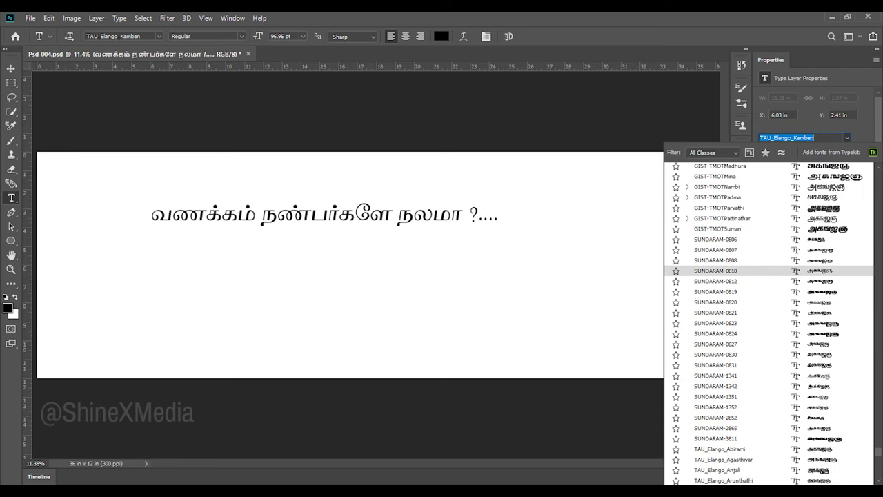
key("Down")
key("Down")
key("Down")
key("Down")
key("Down")
key("Down")
key("Down")
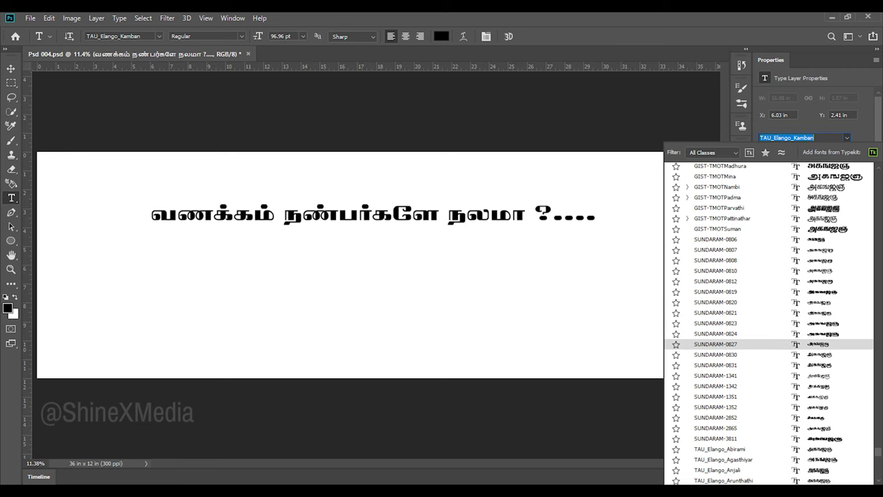
key("Down")
key("Down")
key("Down")
key("Down")
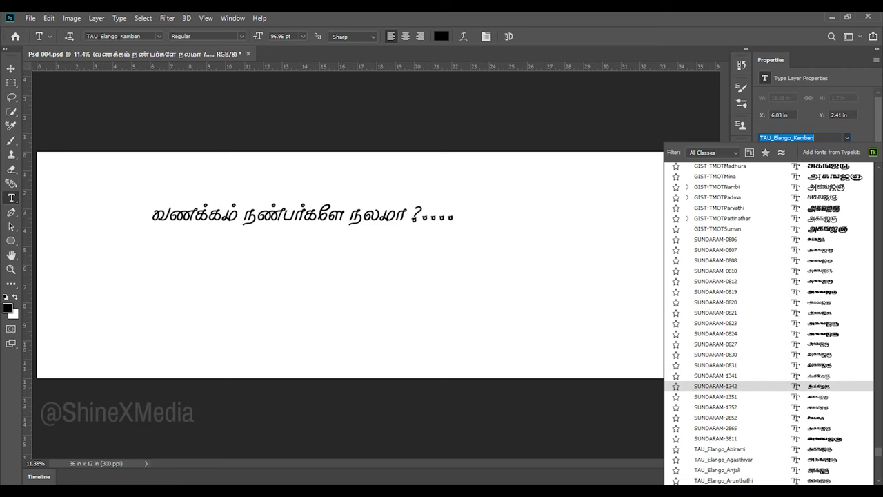
key("Down")
key("Down")
key("Down")
key("Down")
key("Down")
key("Down")
key("Down")
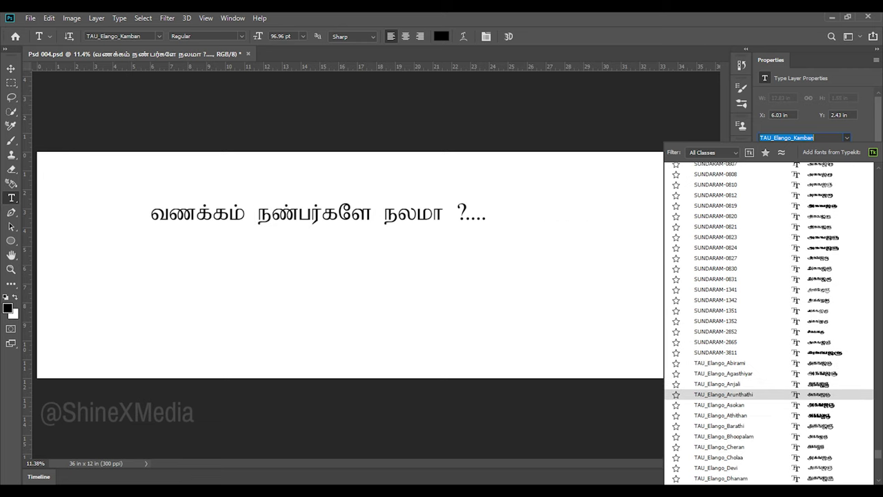
key("Down")
key("Down")
Preview the greeting in TAU_Elango fonts from Athithan through Marutham to Nalina.
key("Down")
key("Down")
key("Down")
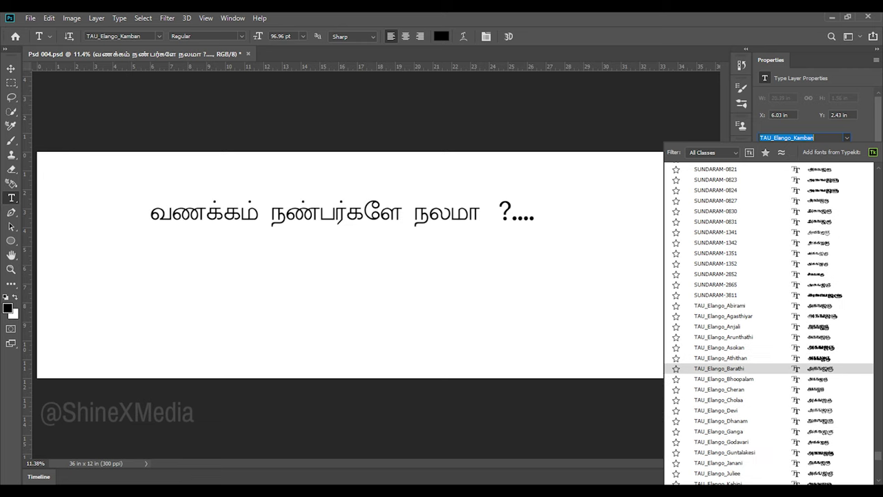
key("Down")
key("Down")
key("Down")
key("Down")
key("Down")
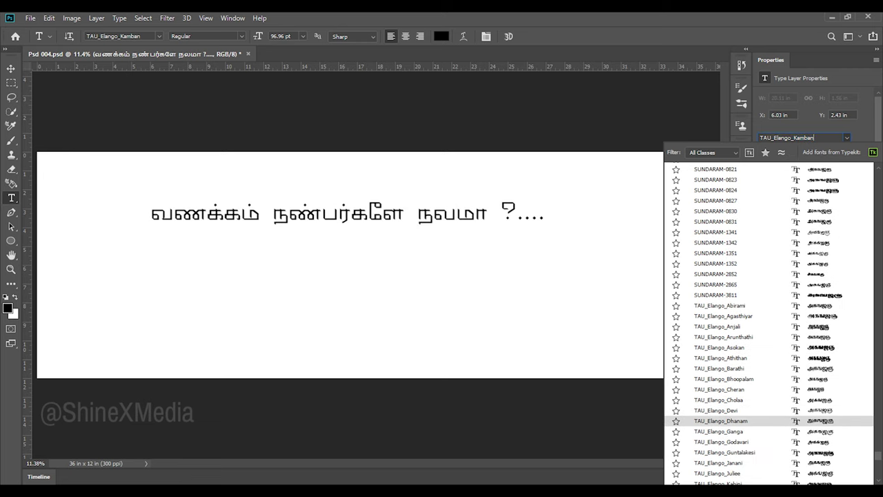
key("Down")
key("Down")
key("Down")
key("Down")
key("Down")
key("Down")
key("Down")
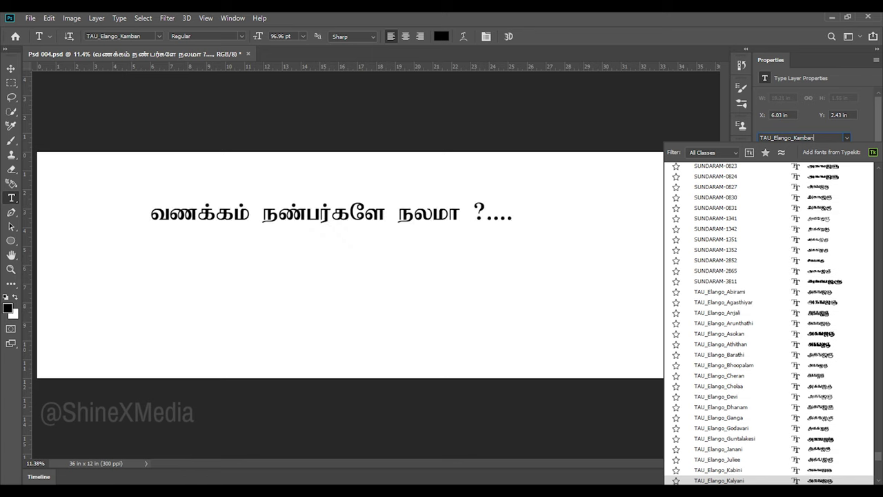
key("Down")
key("Down")
key("Down")
key("Down")
key("Down")
key("Down")
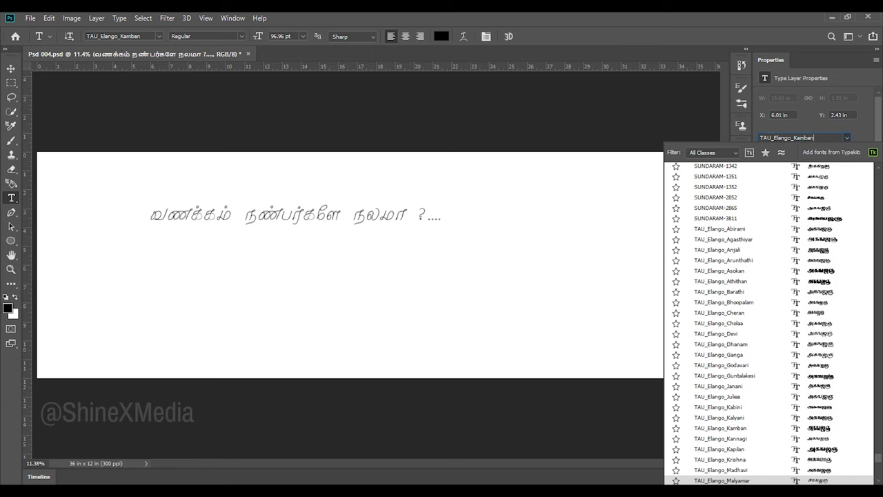
key("Down")
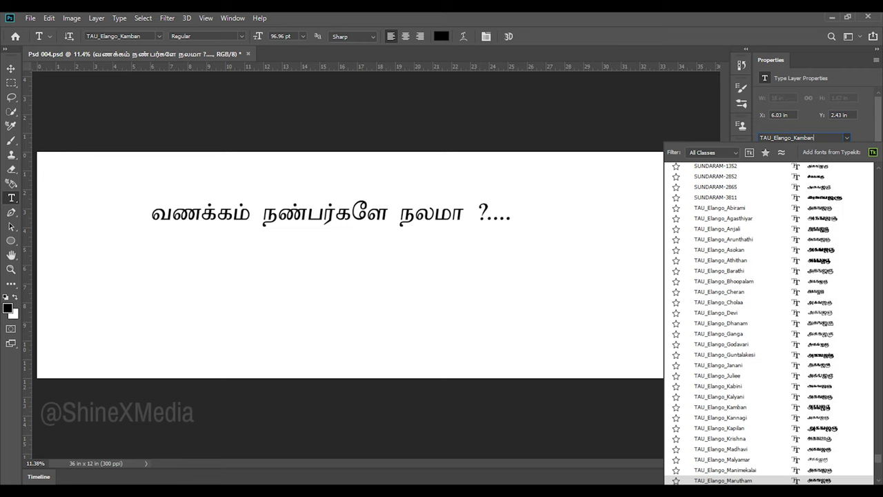
key("Down")
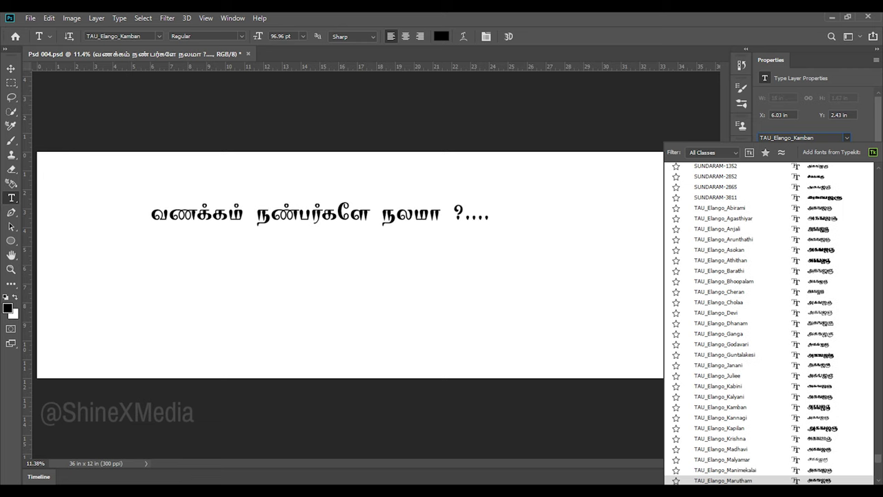
key("Down")
key("Down")
key("Down")
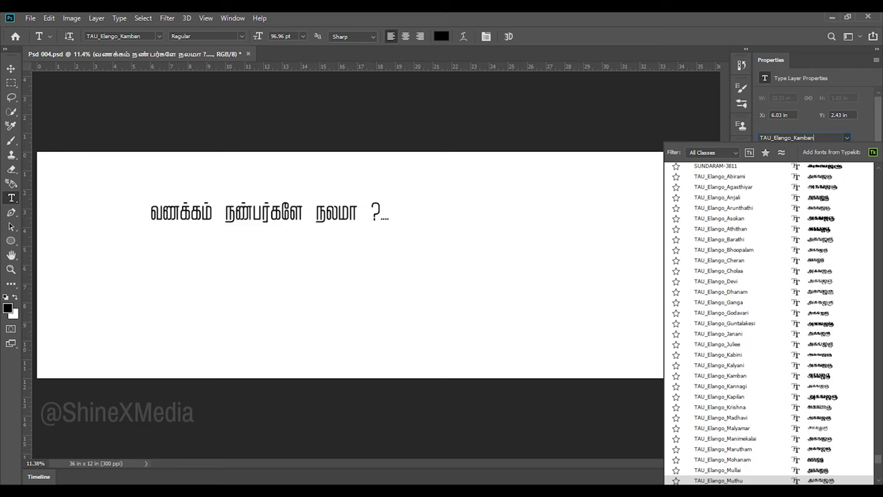
key("Down")
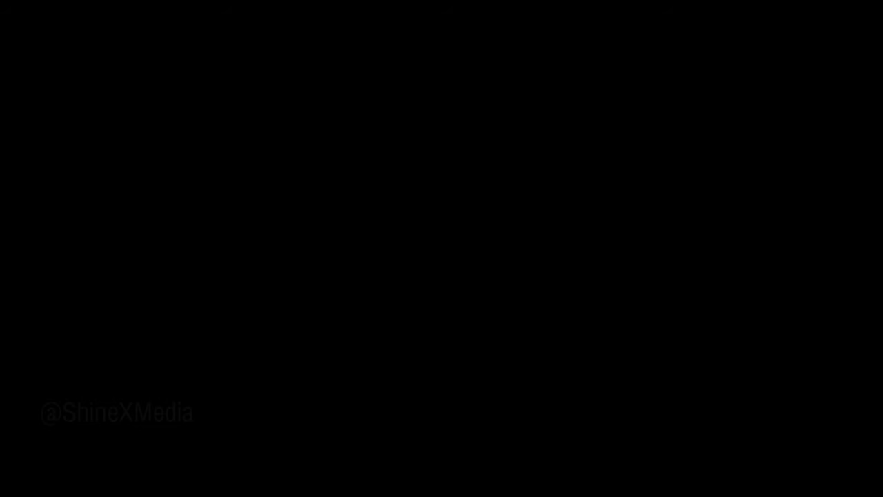
Search Google for 'keyman' and briefly outline the keyman.com top result.
type("yma")
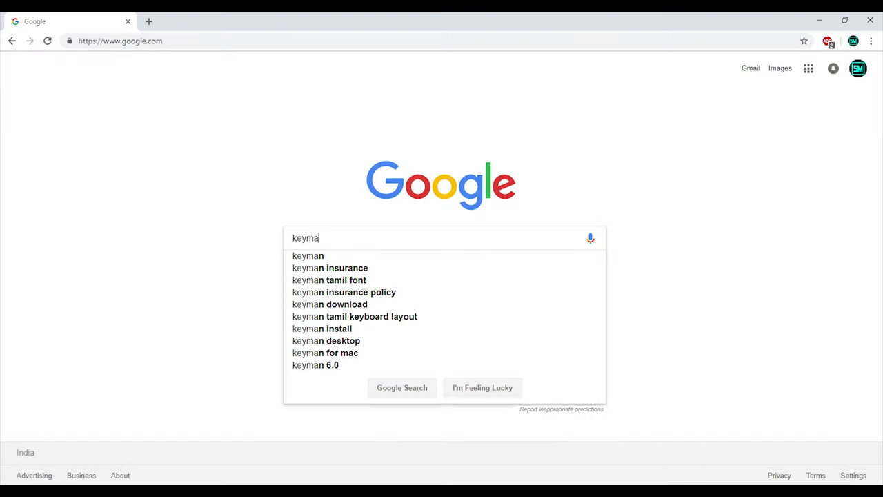
type("n")
key("Return")
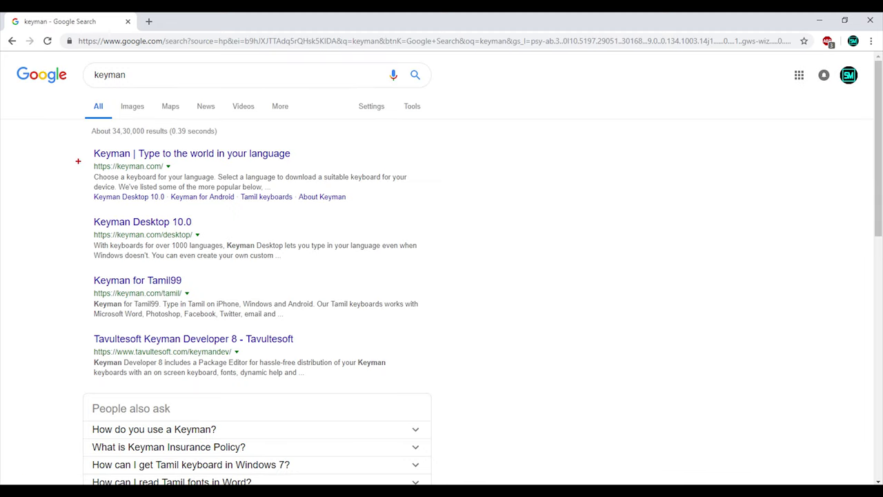
mouse_move(77, 139)
left_mouse_down()
mouse_move(212, 177)
mouse_move(431, 211)
left_mouse_up()
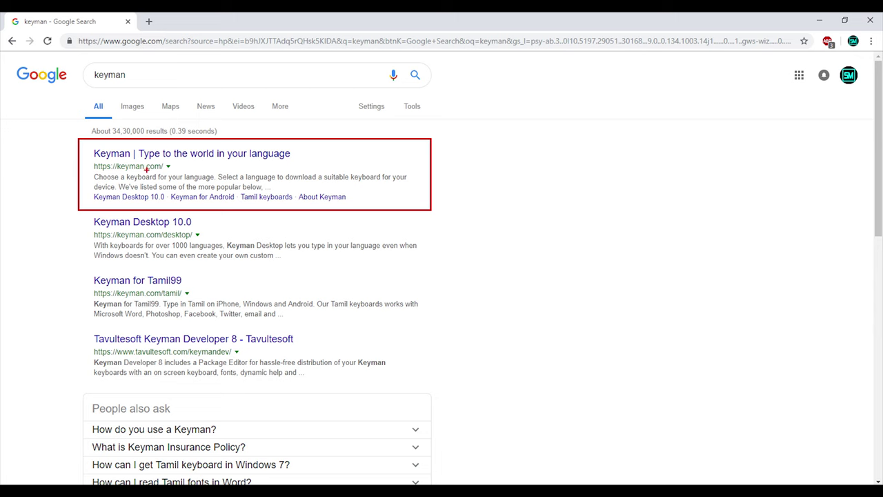
key("Escape")
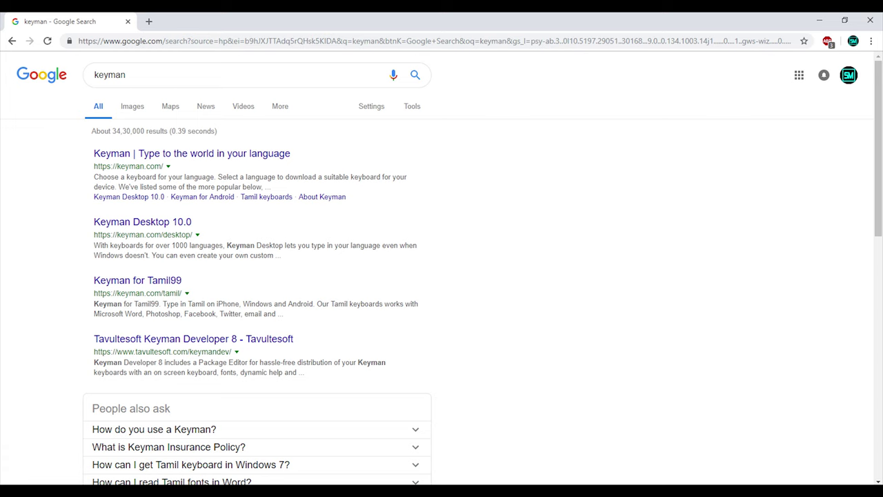
Open keyman.com, frame the SIL acquisition sentence for viewers, then follow the announcement link.
left_click(191, 153)
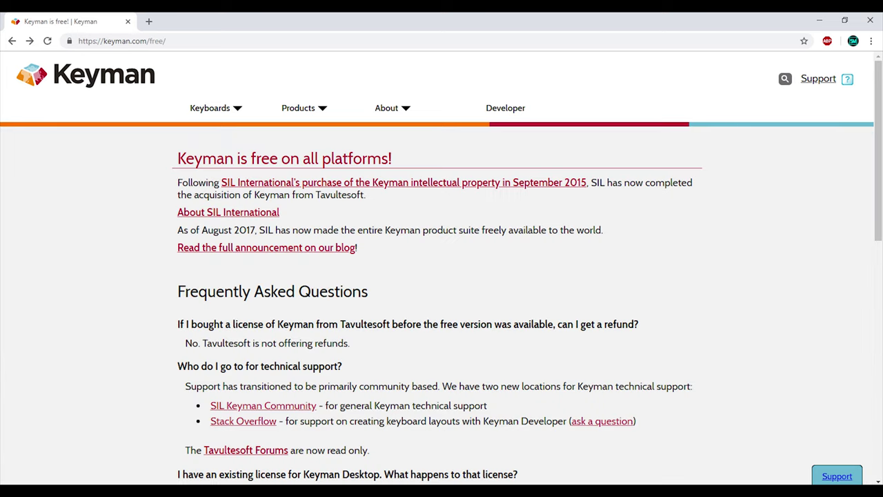
left_click_drag(587, 175, 608, 194)
left_click_drag(175, 187, 367, 201)
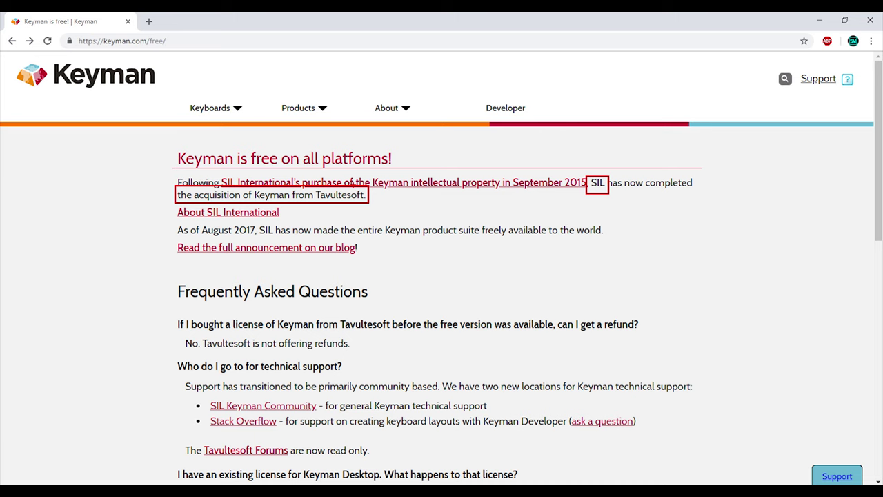
key("Escape")
left_click(267, 247)
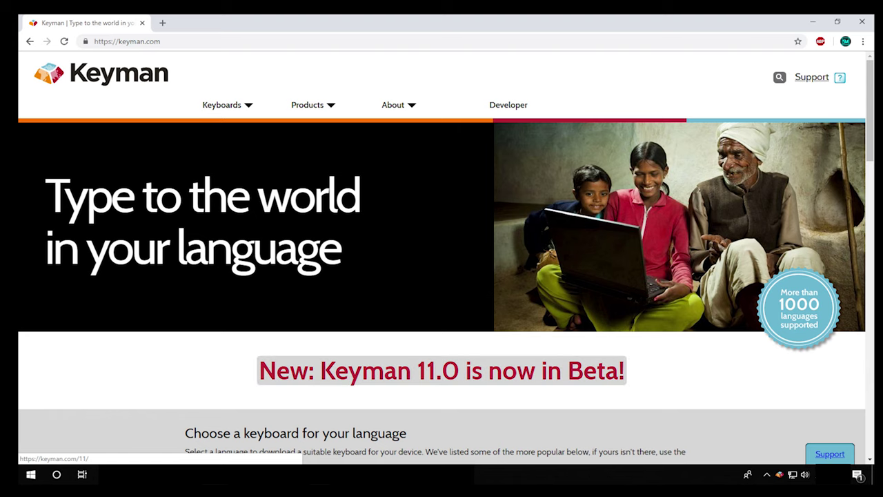
Download the Keyman Desktop 11 beta installer and show it in the Downloads folder.
left_click(441, 370)
scroll(442, 370, "down", 1)
scroll(441, 276, "down", 8)
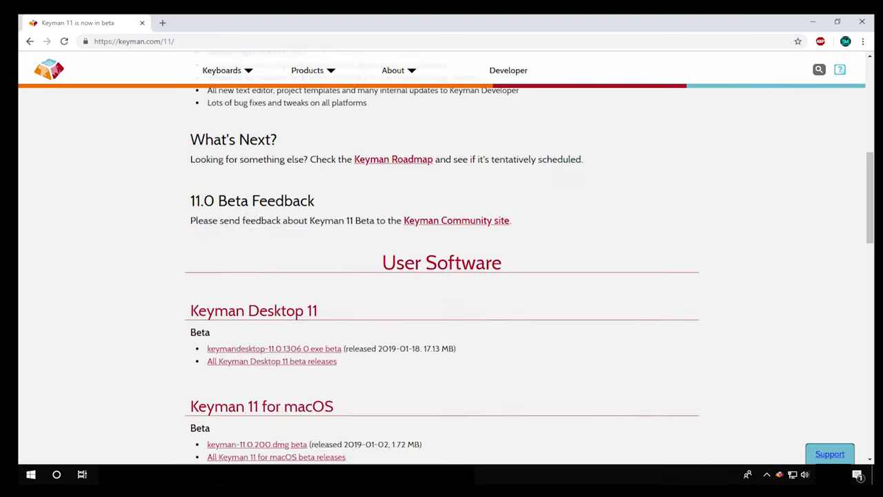
scroll(442, 276, "down", 2)
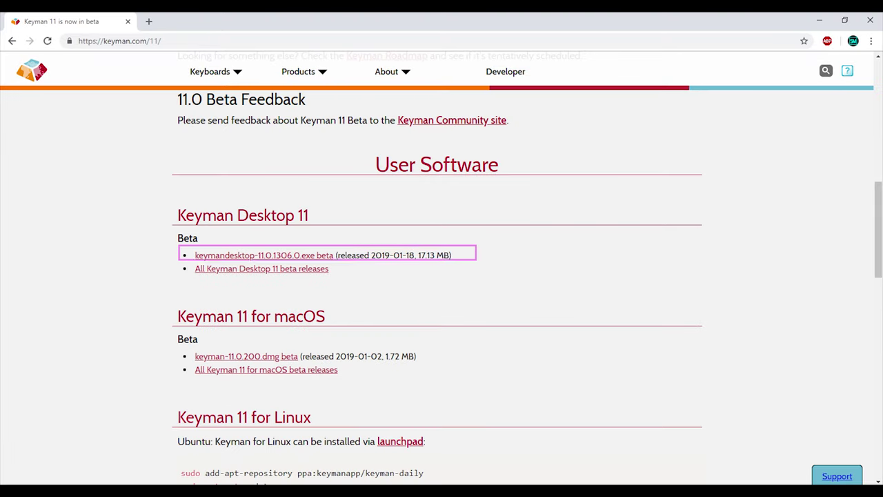
left_click(264, 255)
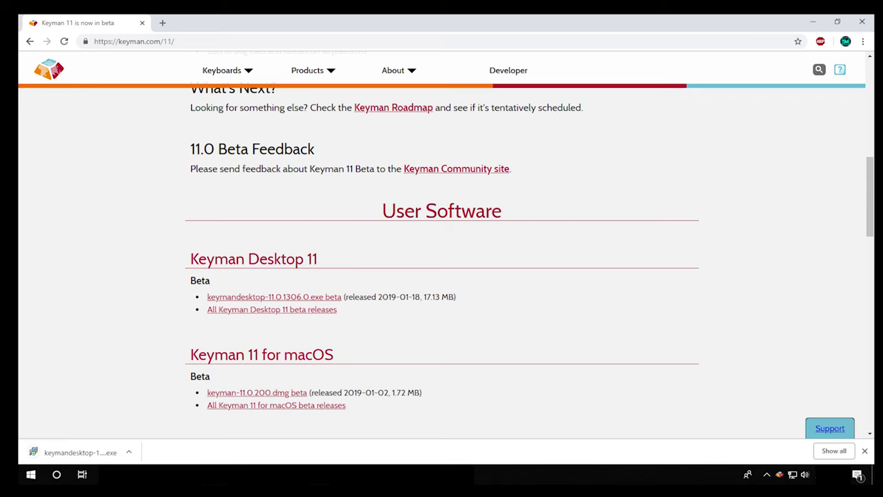
left_click(129, 452)
left_click(154, 414)
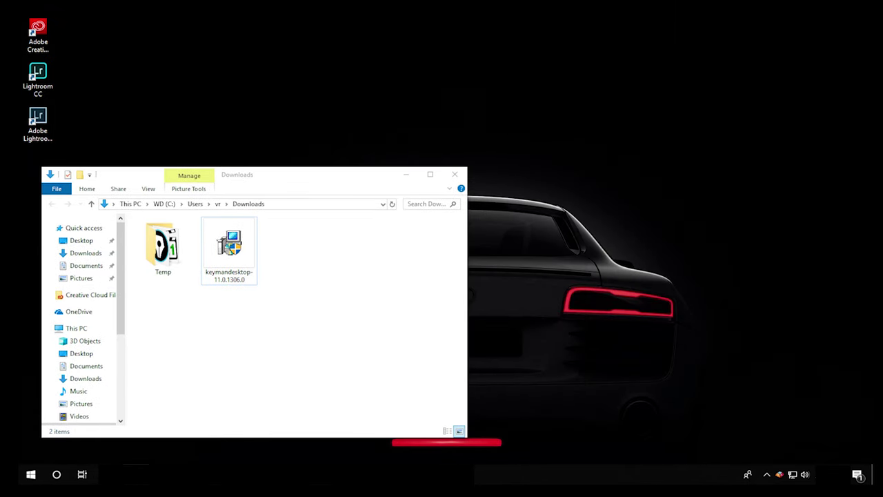
Launch keymandesktop-11.0.1306.0 and install Keyman Desktop 11.0.
key("Return")
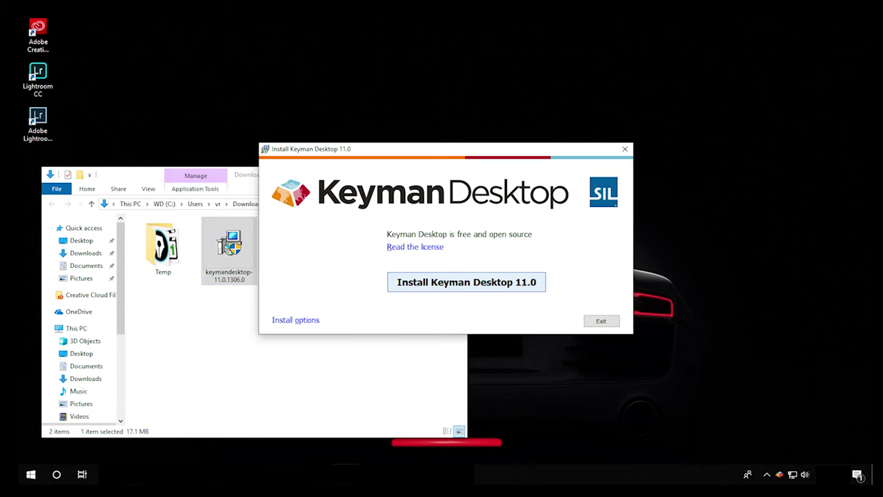
key("Return")
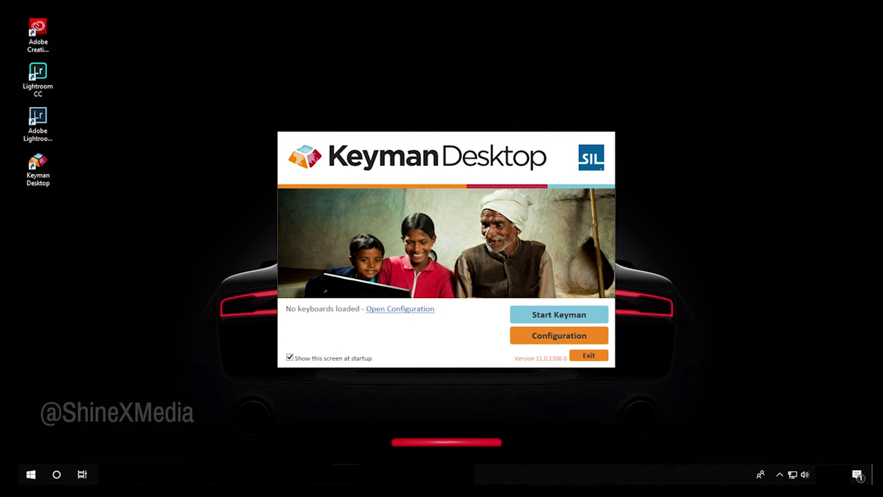
Outline the 'no keyboards installed' notice for viewers, then clear the annotation.
left_click_drag(265, 302, 458, 318)
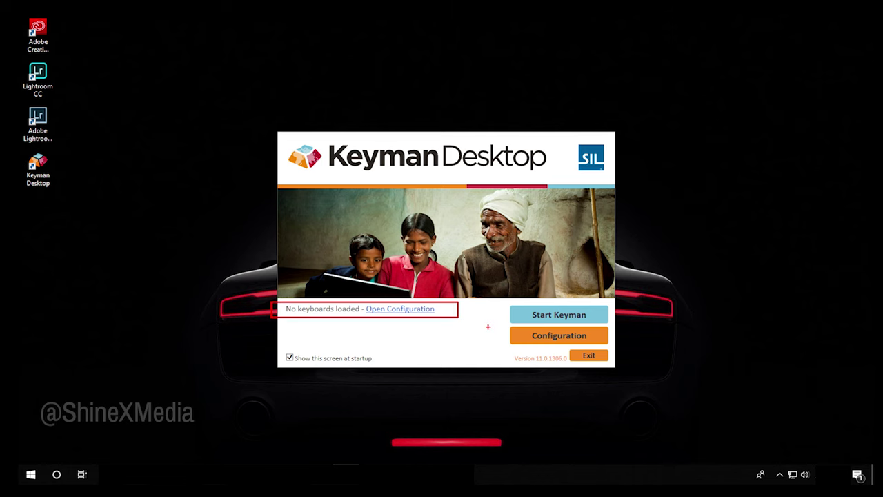
key("Escape")
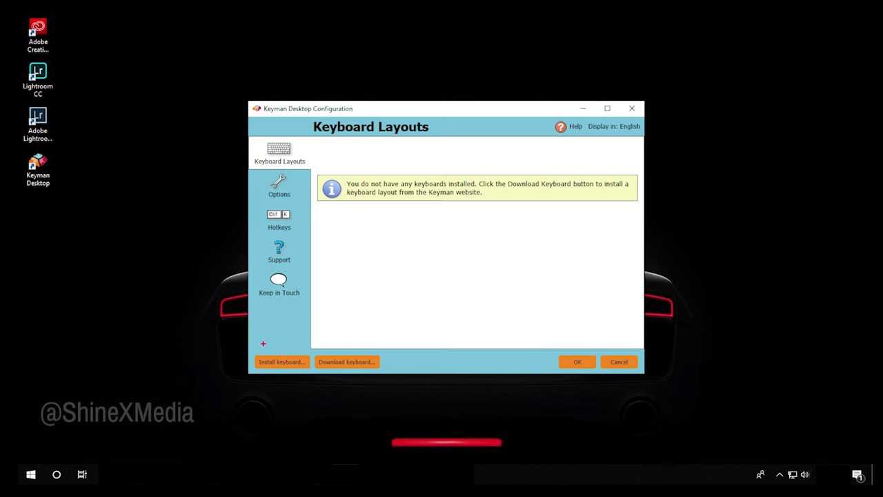
mouse_move(113, 168)
left_mouse_down()
mouse_move(125, 192)
mouse_move(144, 178)
left_mouse_up()
mouse_move(130, 233)
left_mouse_down()
mouse_move(127, 242)
mouse_move(170, 210)
left_mouse_up()
mouse_move(156, 253)
left_mouse_down()
mouse_move(146, 276)
mouse_move(206, 205)
left_mouse_up()
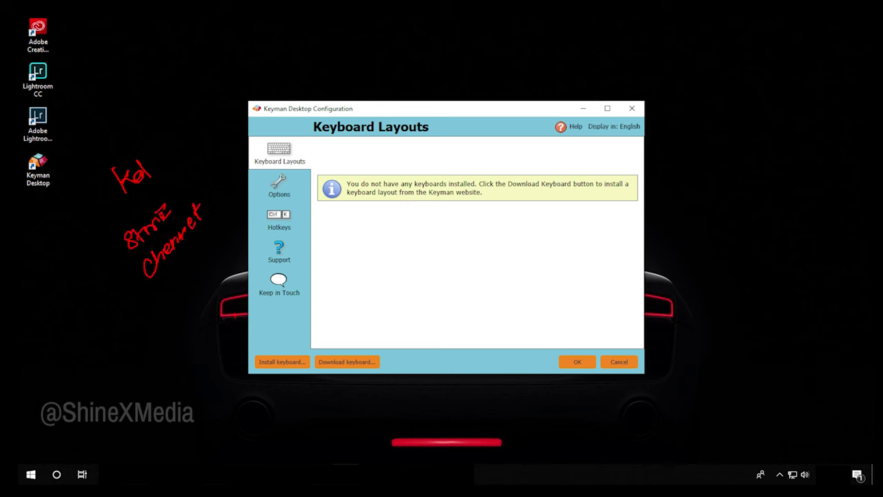
mouse_move(89, 183)
left_mouse_down()
mouse_move(110, 241)
mouse_move(169, 304)
left_mouse_up()
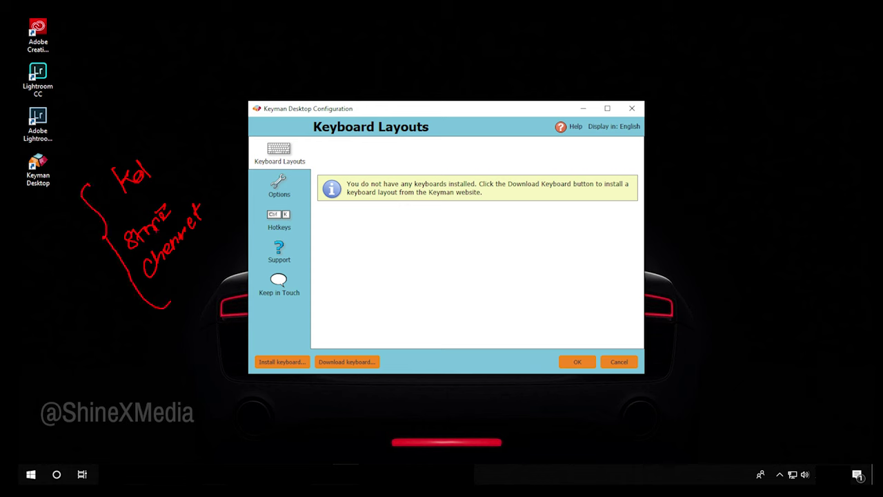
left_click_drag(116, 262, 119, 278)
mouse_move(158, 324)
left_mouse_down()
mouse_move(191, 356)
mouse_move(240, 361)
mouse_move(242, 377)
left_mouse_up()
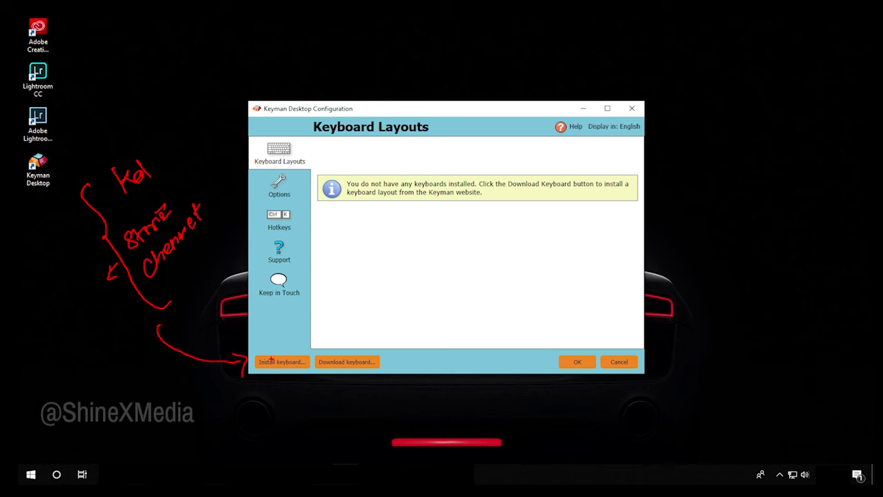
mouse_move(102, 390)
left_mouse_down()
mouse_move(131, 395)
mouse_move(142, 369)
mouse_move(147, 380)
mouse_move(131, 405)
left_mouse_up()
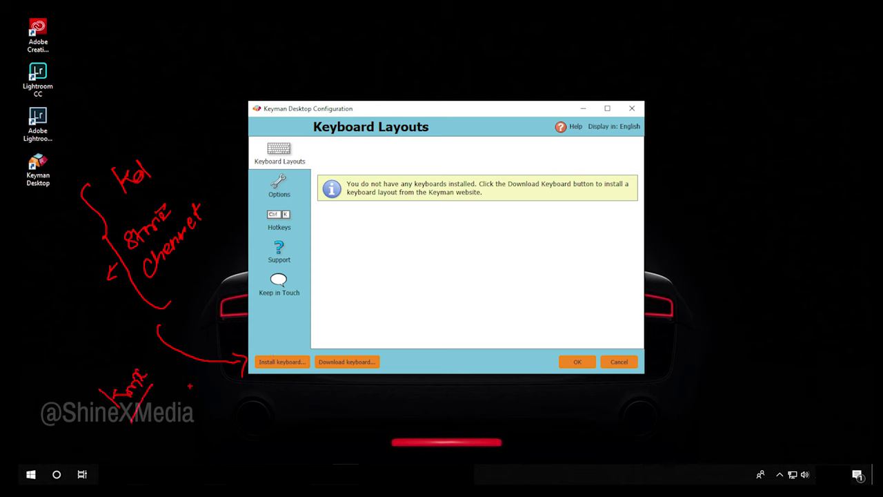
left_click_drag(152, 372, 147, 378)
key("Escape")
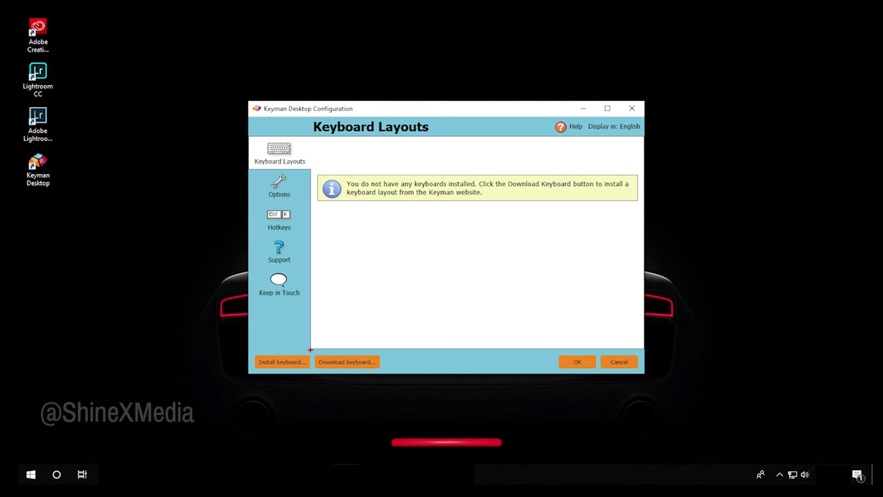
left_click_drag(309, 350, 387, 370)
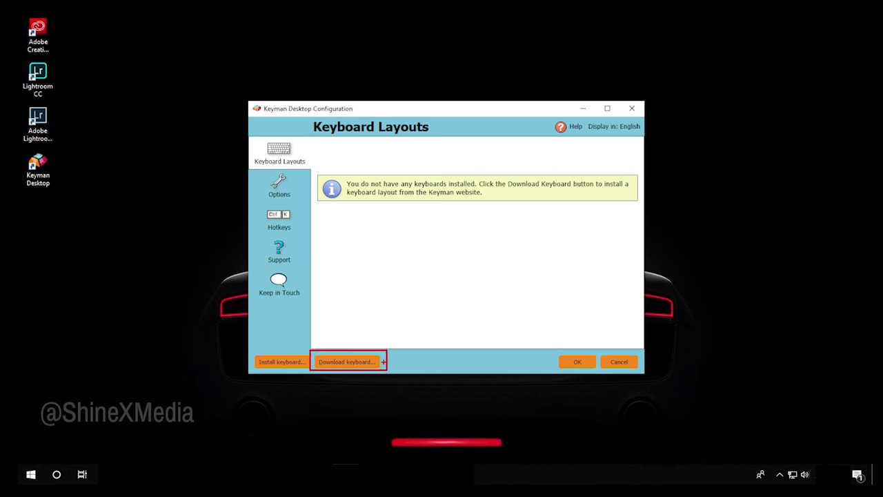
key("Escape")
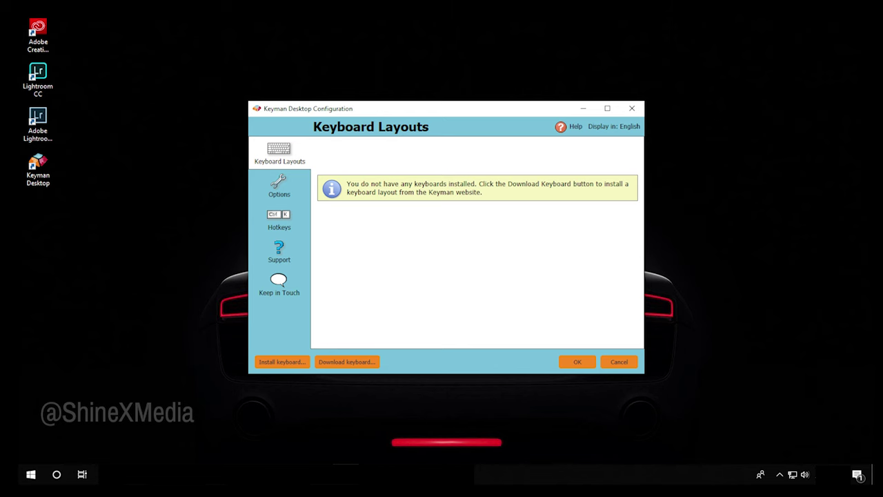
Open the keyman.com keyboard download list and pick Tamil from the T languages.
left_click(347, 362)
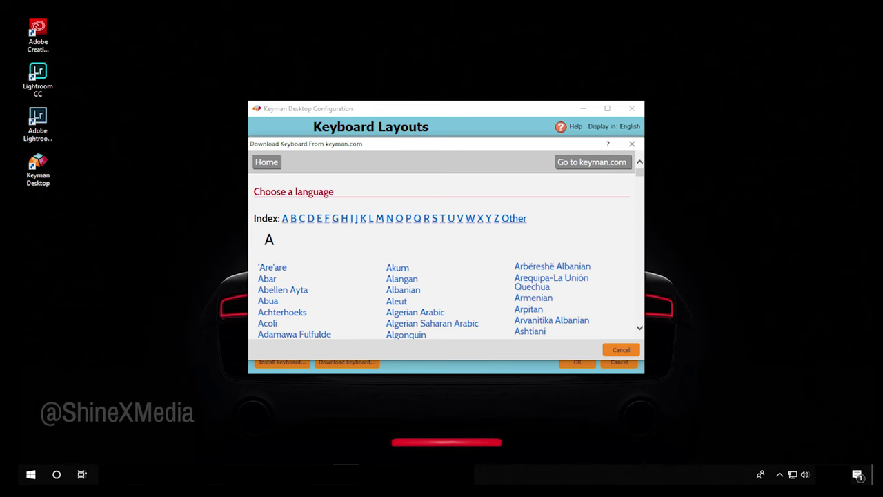
left_click(442, 218)
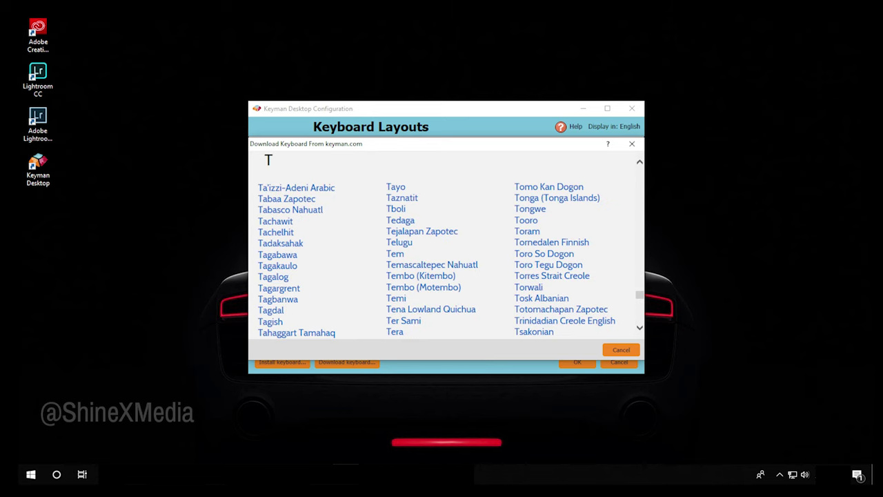
scroll(433, 246, "down", 2)
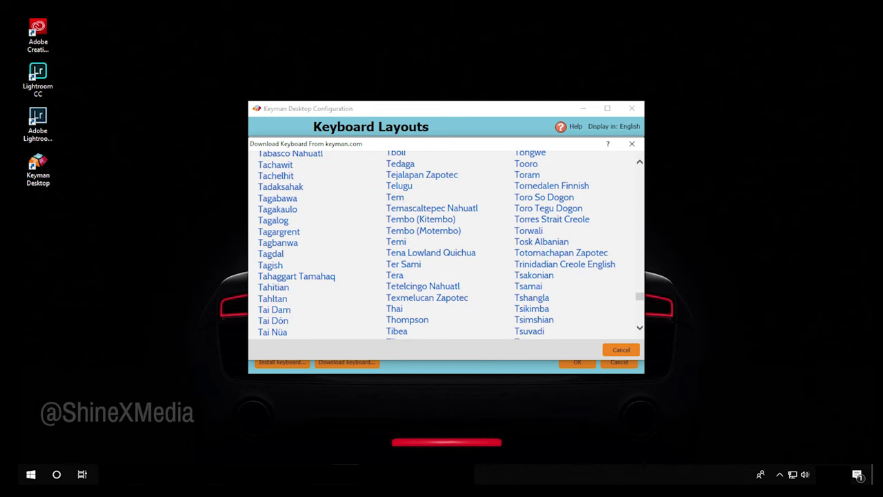
scroll(268, 302, "down", 3)
scroll(269, 302, "down", 2)
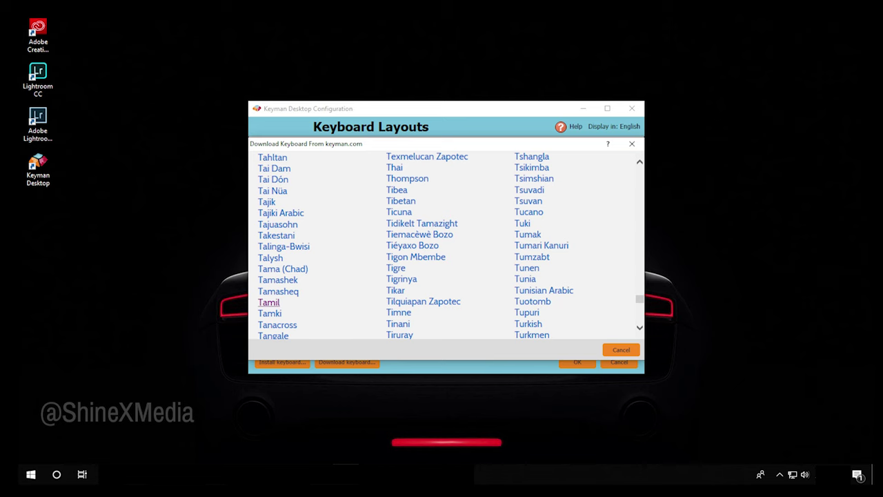
left_click(269, 303)
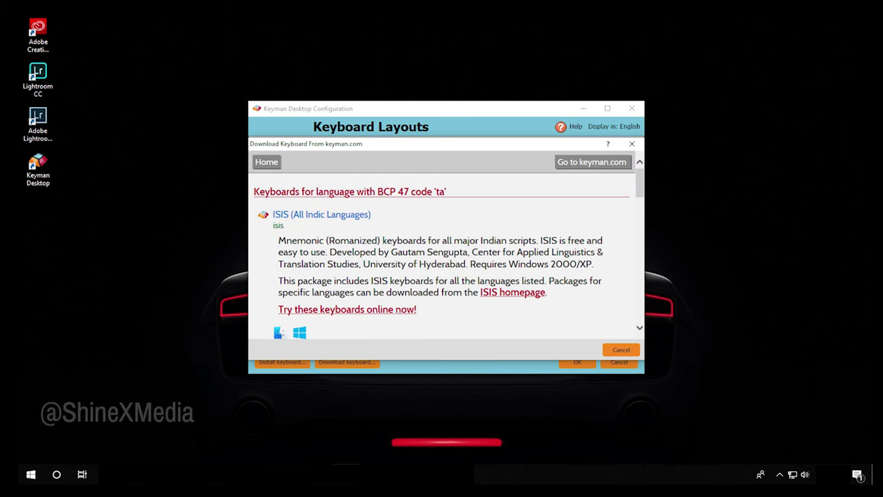
scroll(441, 249, "down", 3)
scroll(441, 248, "down", 3)
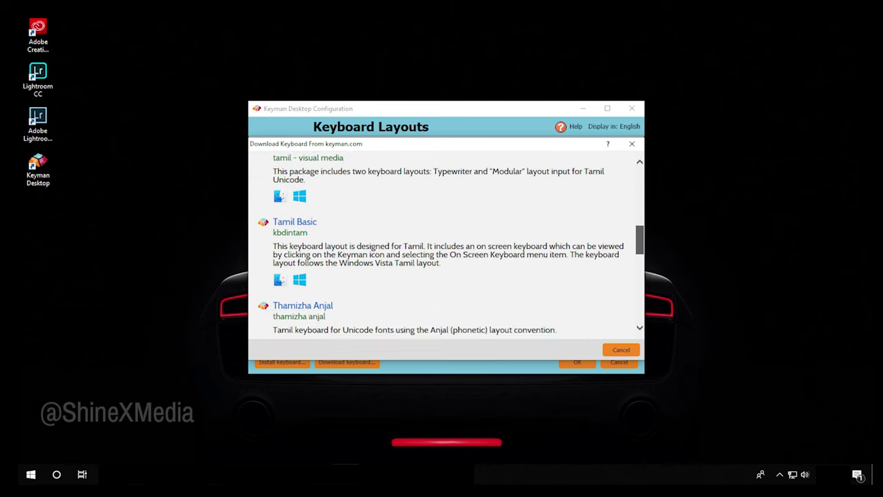
scroll(442, 248, "down", 3)
scroll(441, 248, "down", 3)
scroll(441, 248, "down", 3)
scroll(442, 248, "up", 10)
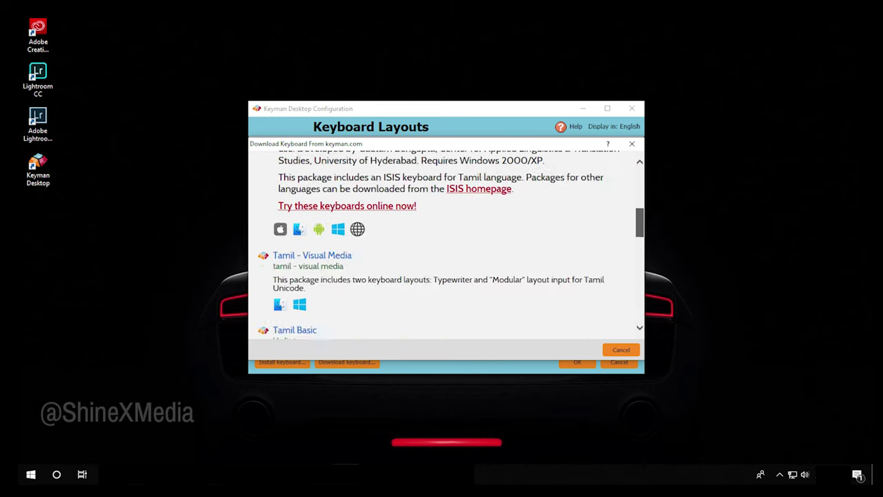
scroll(442, 248, "up", 3)
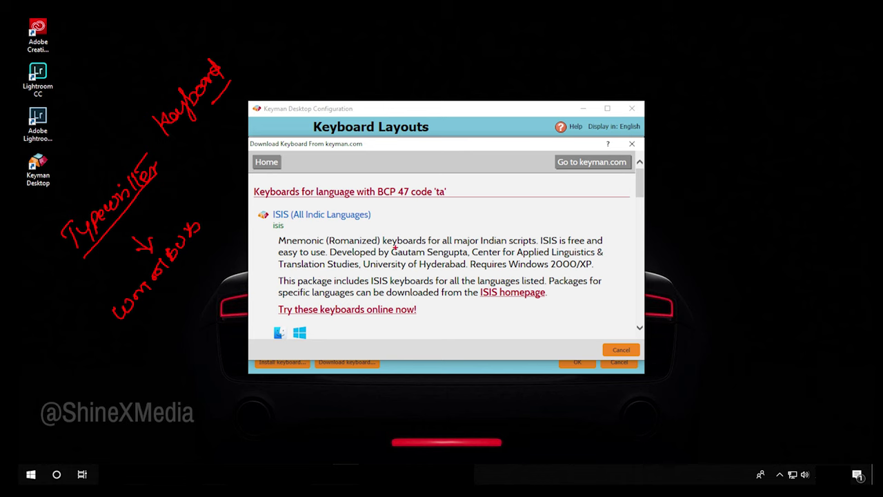
Scroll down the Tamil keyboards list and mark entries with on-screen drags.
key("Escape")
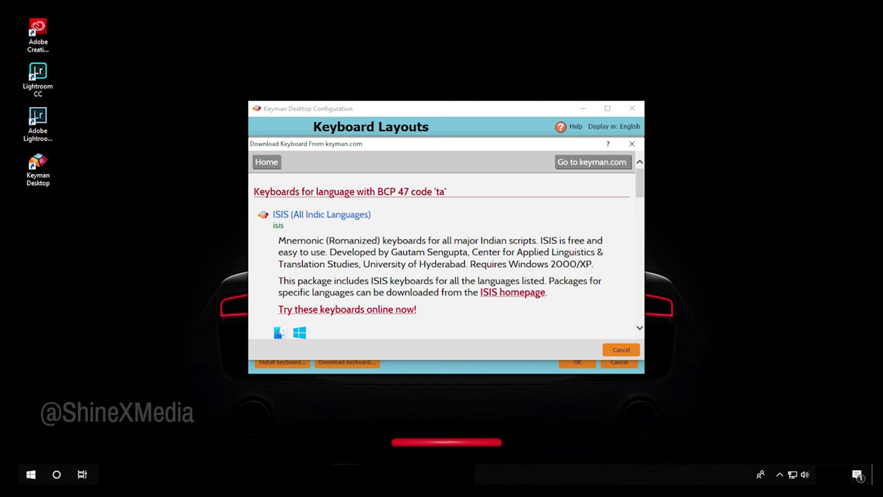
scroll(446, 245, "down", 1)
scroll(446, 245, "down", 1)
scroll(446, 245, "down", 1)
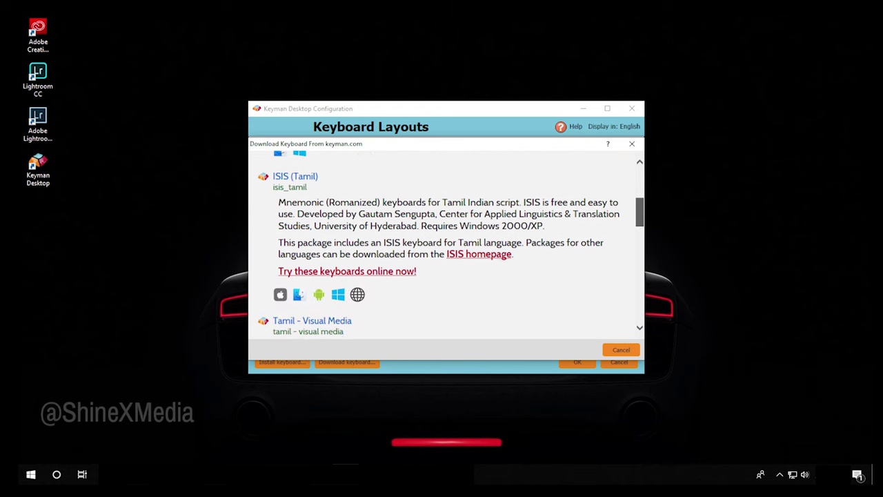
scroll(448, 219, "down", 2)
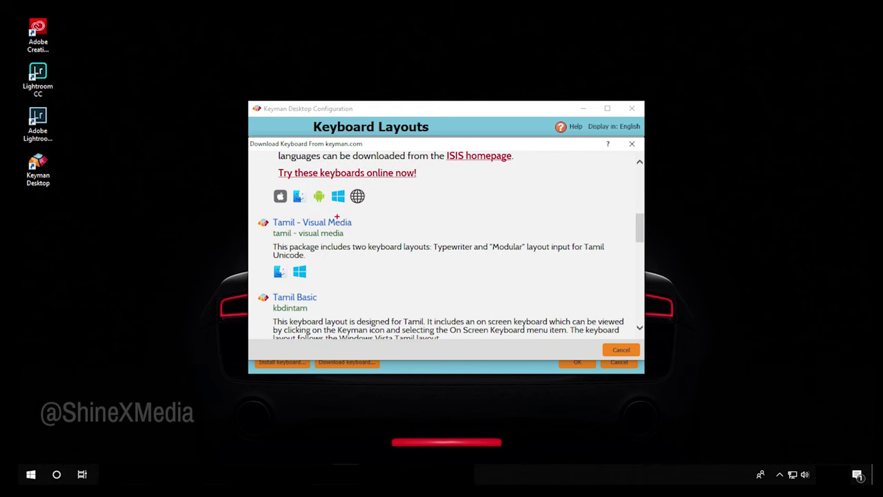
left_click_drag(421, 229, 475, 267)
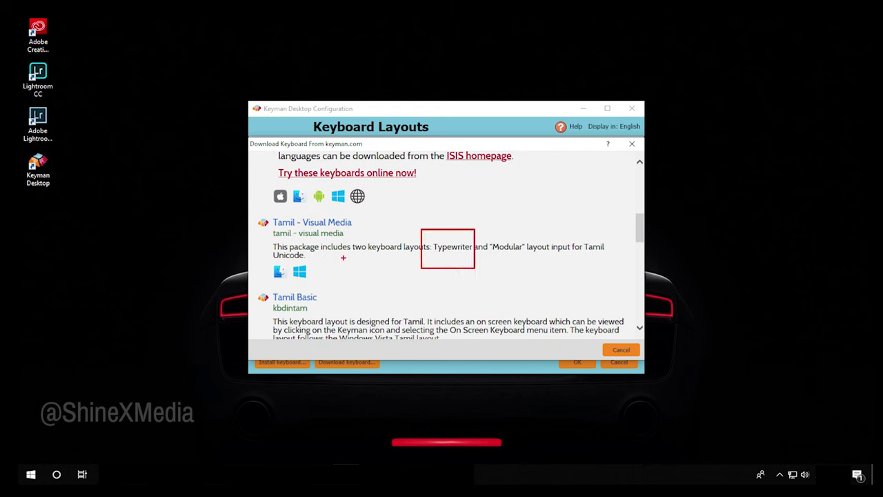
left_click_drag(255, 213, 358, 241)
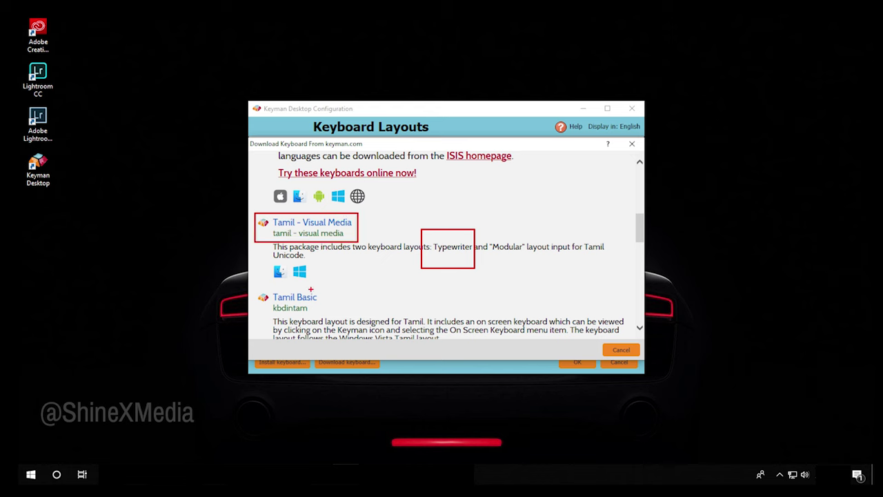
left_click_drag(236, 222, 203, 244)
left_click_drag(203, 244, 225, 241)
mouse_move(114, 269)
left_mouse_down()
mouse_move(125, 264)
mouse_move(124, 281)
mouse_move(138, 270)
left_mouse_up()
mouse_move(141, 265)
left_mouse_down()
mouse_move(149, 288)
mouse_move(163, 251)
left_mouse_up()
left_click_drag(151, 278, 136, 297)
mouse_move(124, 338)
left_mouse_down()
mouse_move(122, 356)
mouse_move(132, 345)
left_mouse_up()
mouse_move(135, 332)
left_mouse_down()
mouse_move(138, 353)
mouse_move(169, 304)
mouse_move(173, 316)
mouse_move(180, 294)
mouse_move(192, 301)
left_mouse_up()
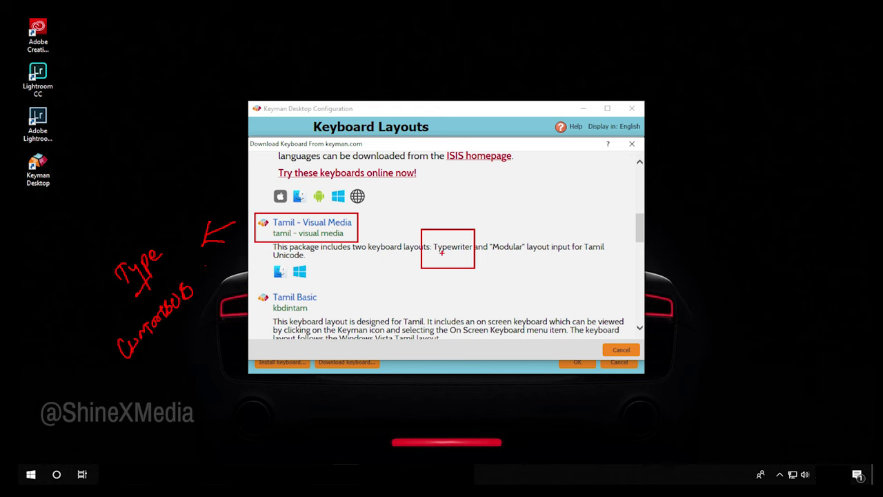
Scroll further and open the Thamizha Bamini keyboard's download page.
key("e")
mouse_move(435, 250)
left_mouse_down()
mouse_move(473, 249)
mouse_move(470, 239)
left_mouse_up()
key("Escape")
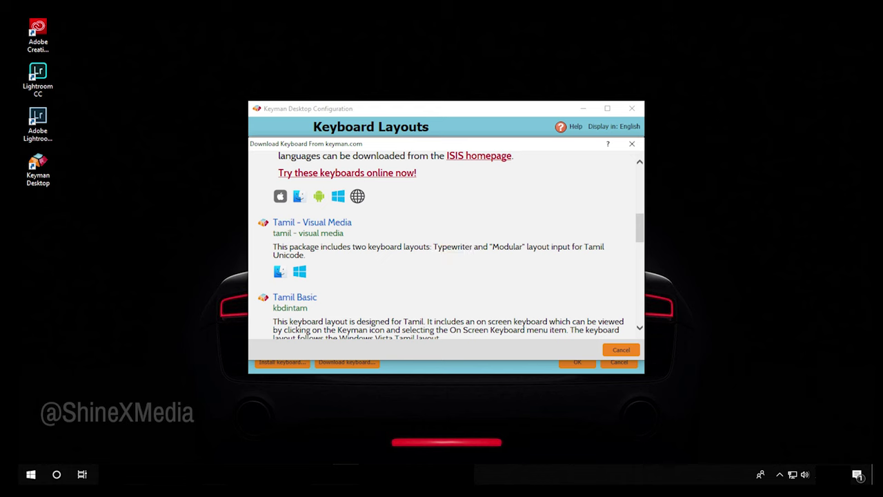
scroll(449, 245, "down", 3)
scroll(448, 245, "down", 1)
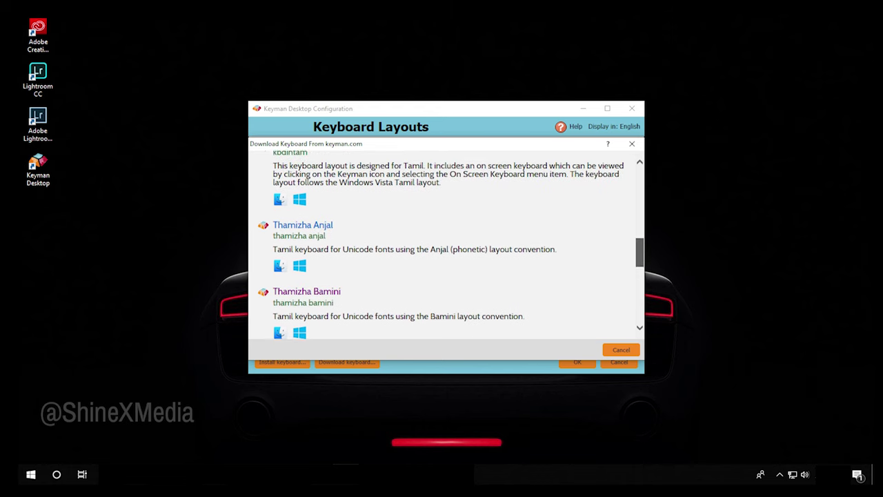
scroll(448, 245, "down", 1)
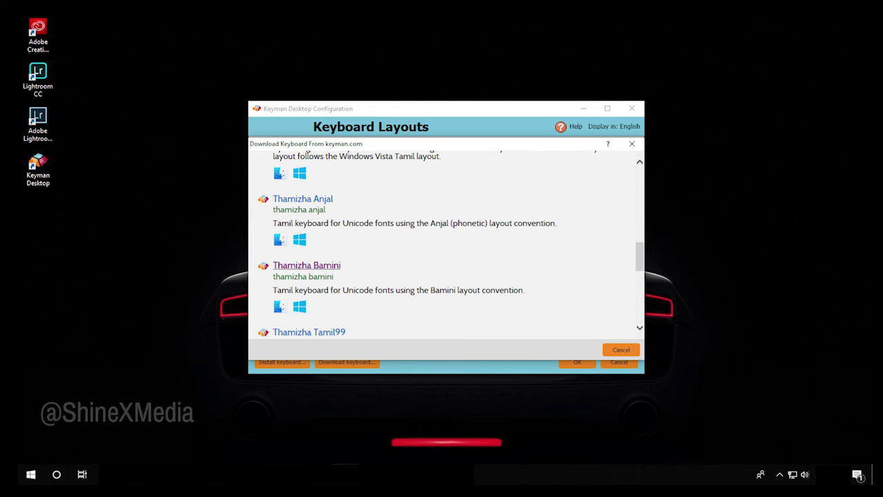
left_click_drag(253, 254, 532, 320)
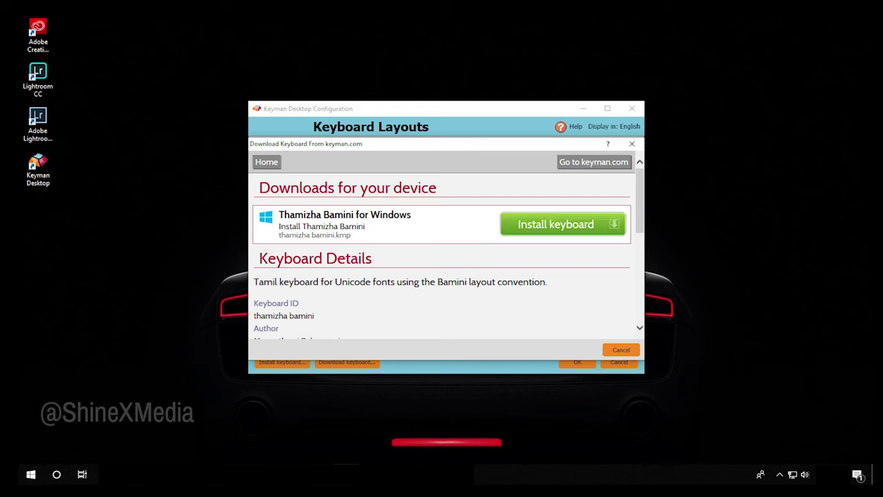
Review the Thamizha Bamini package details and readme, then install it.
scroll(446, 245, "down", 2)
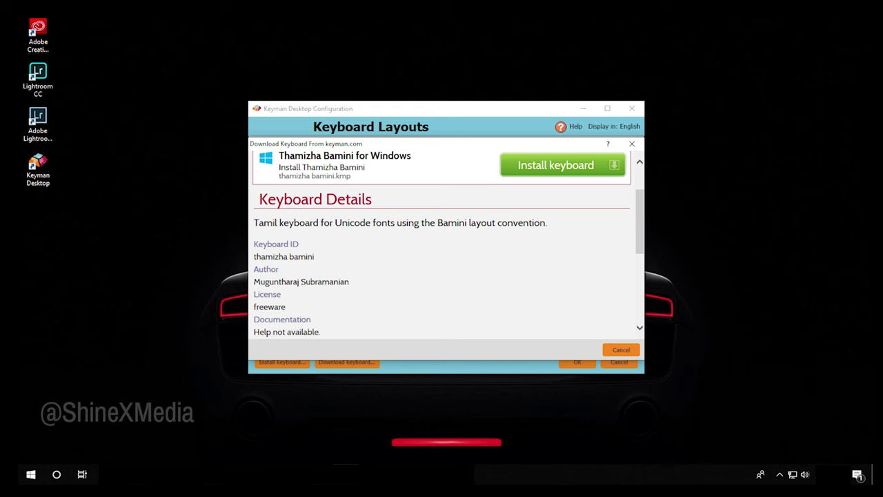
left_click_drag(301, 318, 243, 267)
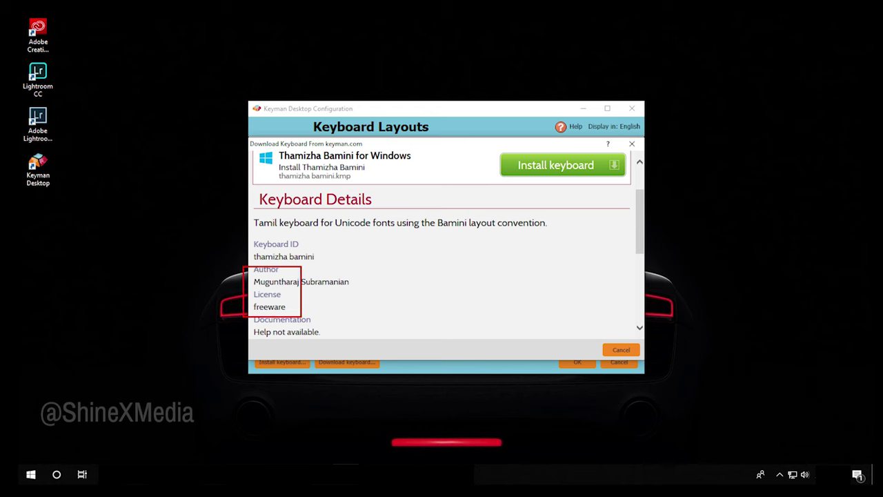
left_click_drag(392, 260, 210, 319)
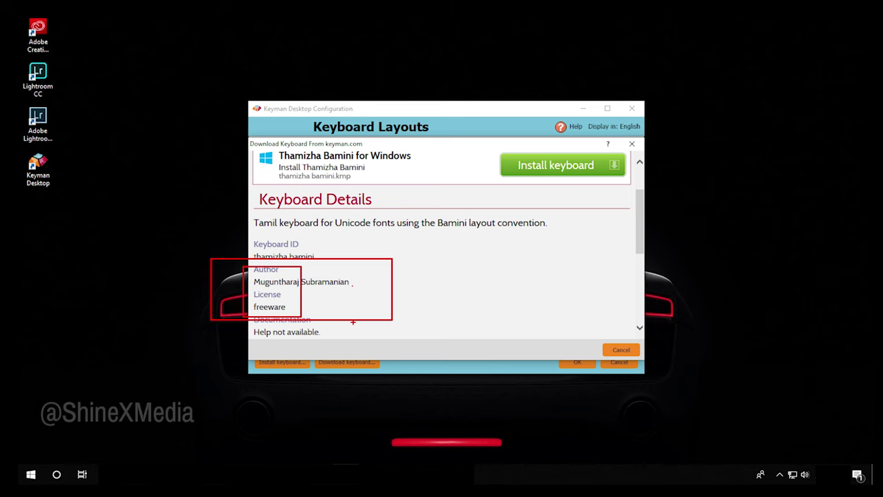
scroll(352, 322, "down", 5)
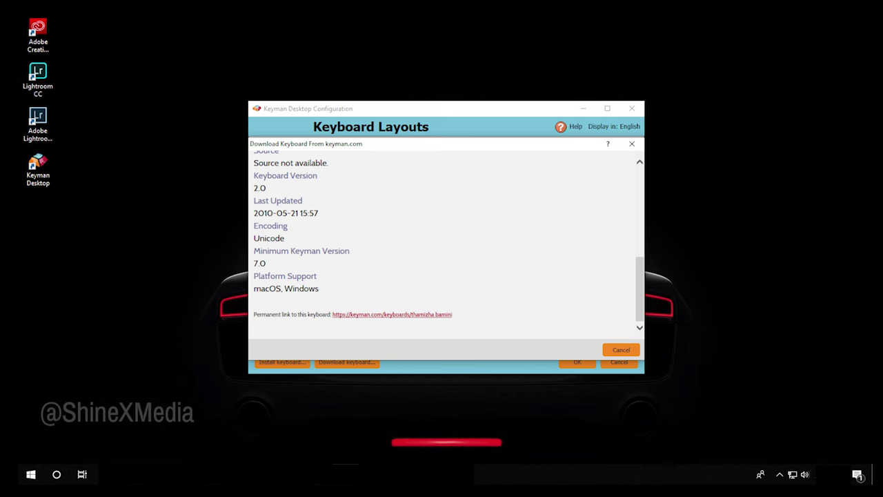
scroll(441, 241, "up", 10)
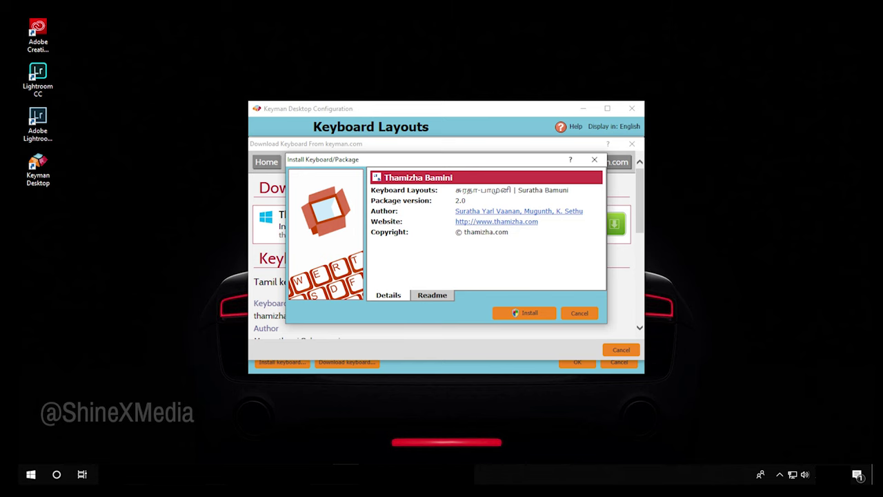
left_click(432, 295)
key("Left")
key("Return")
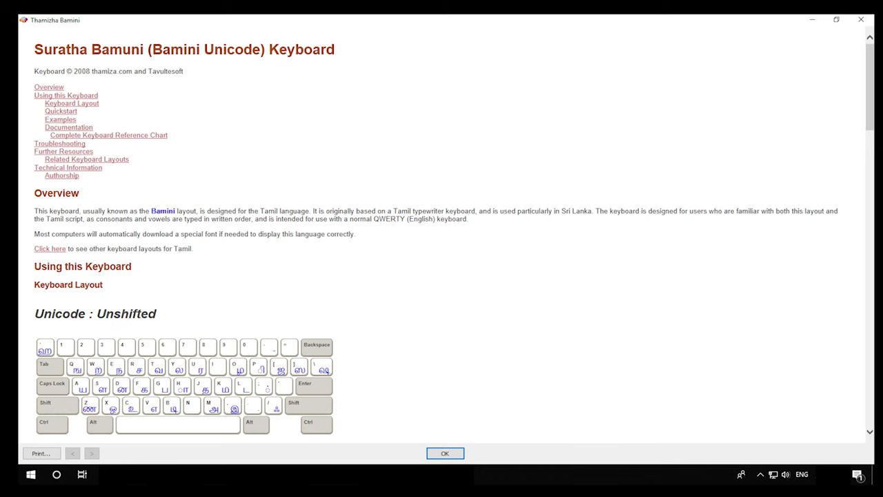
Read the Suratha Bamuni keyboard help page, then dismiss it with OK.
scroll(442, 234, "down", 3)
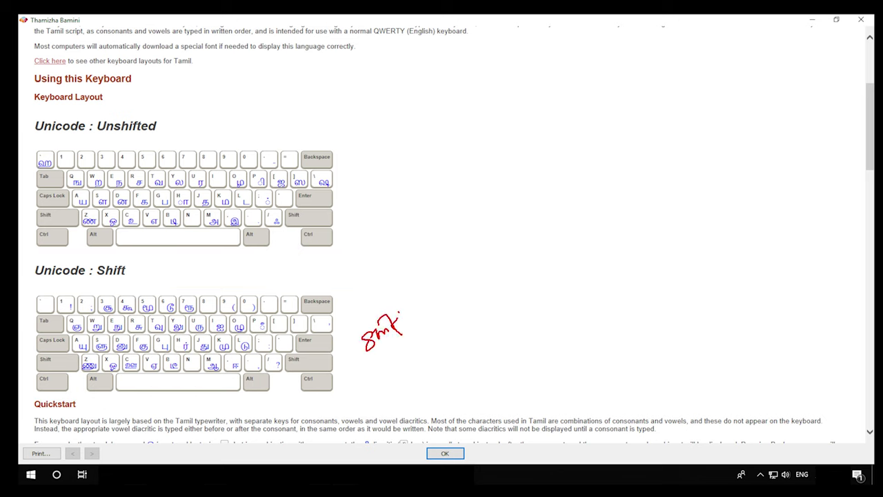
left_click_drag(398, 324, 412, 311)
left_click_drag(343, 148, 361, 221)
mouse_move(368, 181)
left_mouse_down()
mouse_move(434, 150)
mouse_move(441, 171)
left_mouse_up()
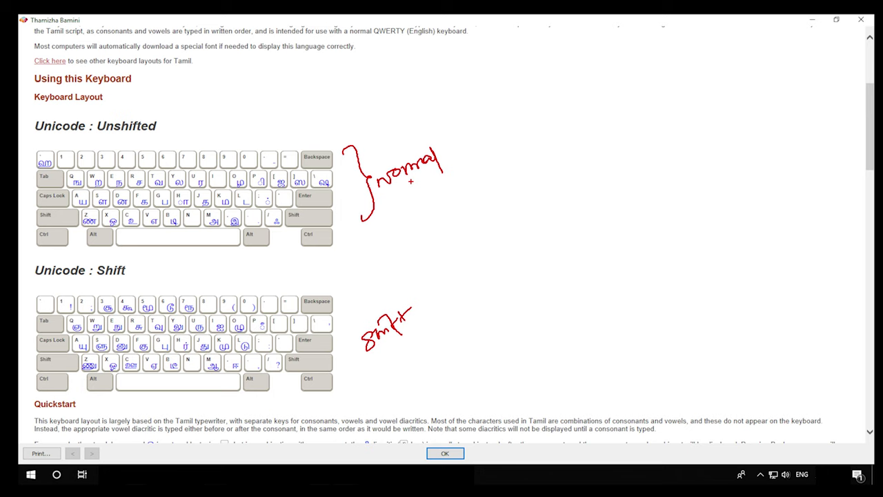
key("Escape")
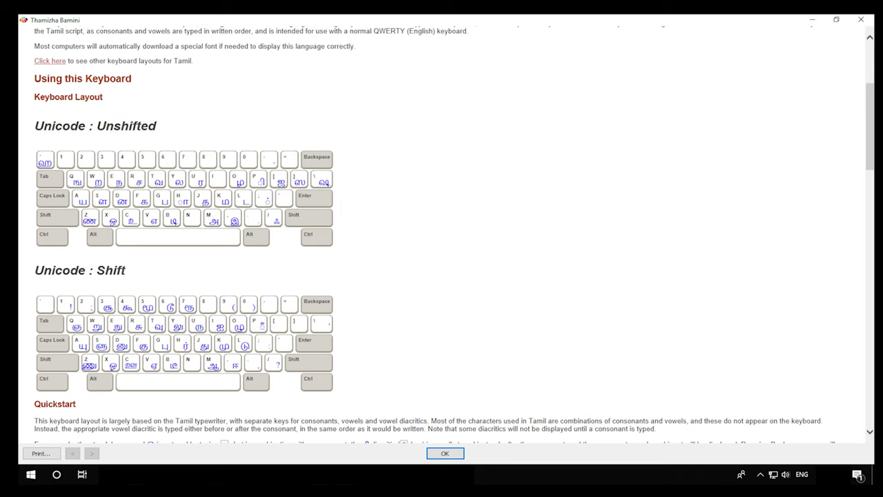
scroll(466, 259, "down", 15)
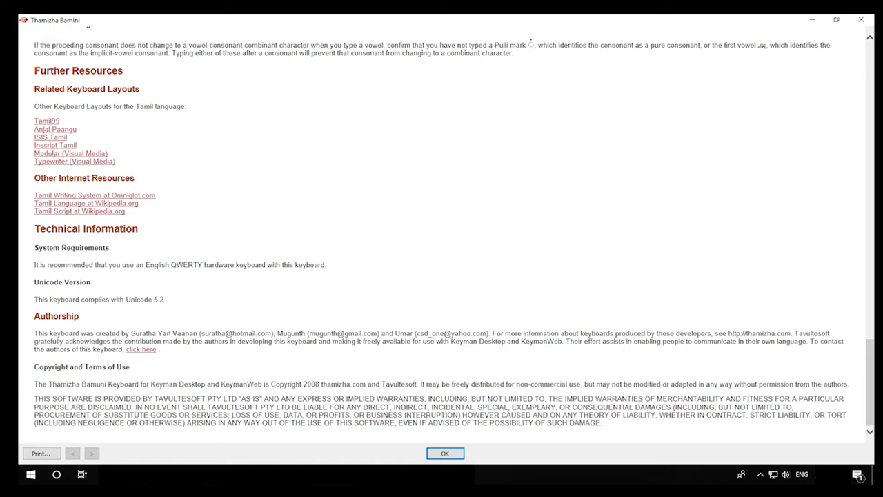
left_click(445, 453)
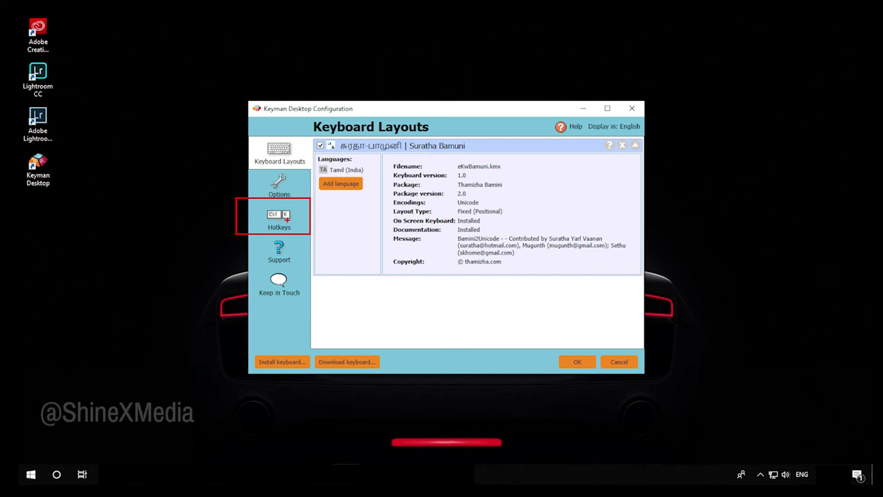
Assign the custom hotkey Ctrl+Alt+PgUp to the Tamil Suratha Bamuni keyboard.
left_click(280, 219)
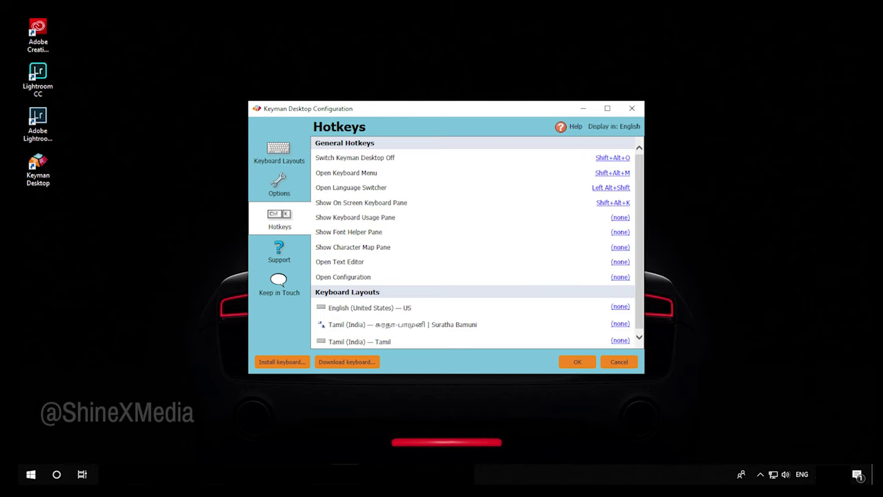
key("Up")
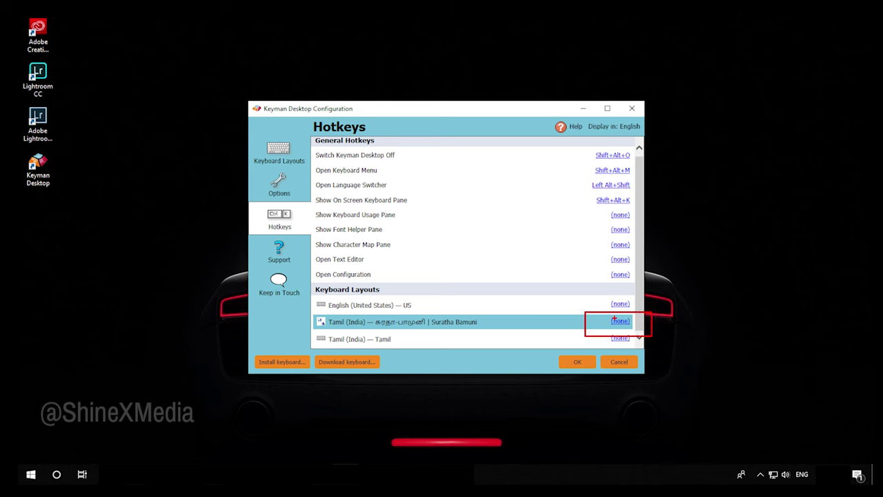
key("Return")
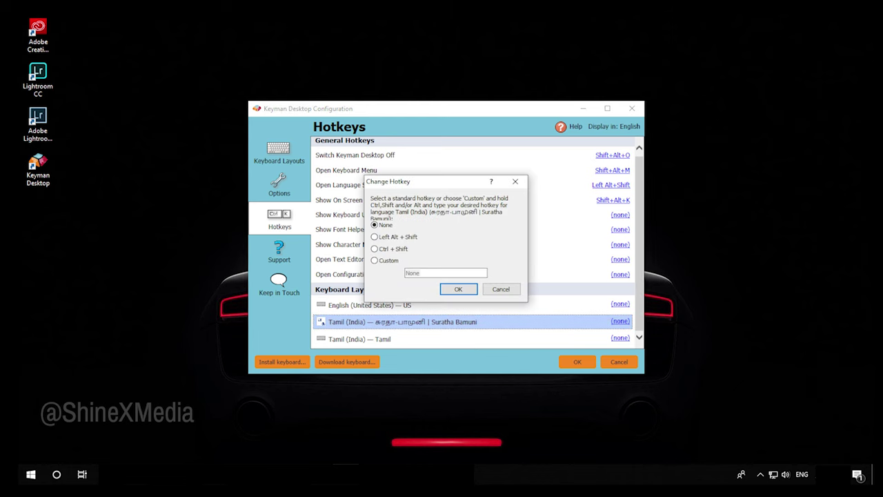
left_click(374, 260)
key("ctrl+alt+Page_Up")
key("Return")
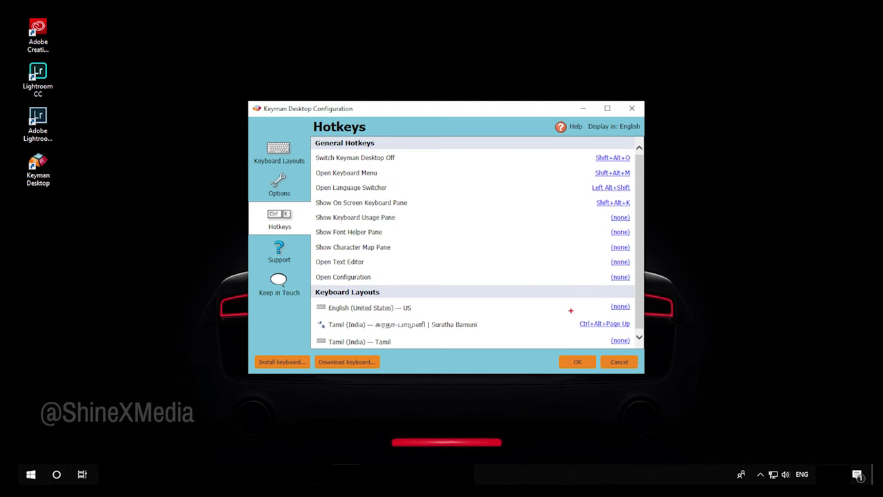
Close the Keyman configuration window.
left_click_drag(684, 176, 711, 181)
mouse_move(694, 215)
left_mouse_down()
mouse_move(722, 209)
mouse_move(722, 216)
left_mouse_up()
mouse_move(728, 222)
left_mouse_down()
mouse_move(737, 207)
mouse_move(739, 214)
left_mouse_up()
left_click(350, 187)
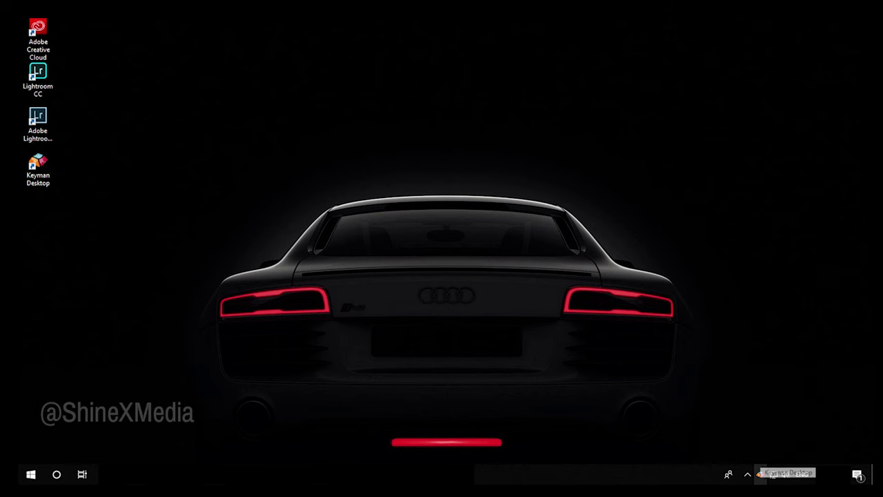
Switch Keyman input to the Tamil (India) keyboard from the tray menu, then reopen the menu.
left_click(758, 474)
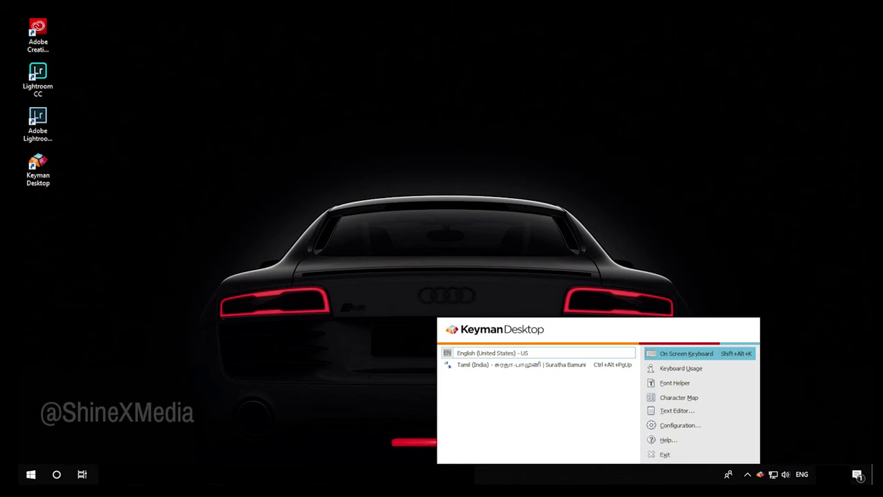
left_click(686, 353)
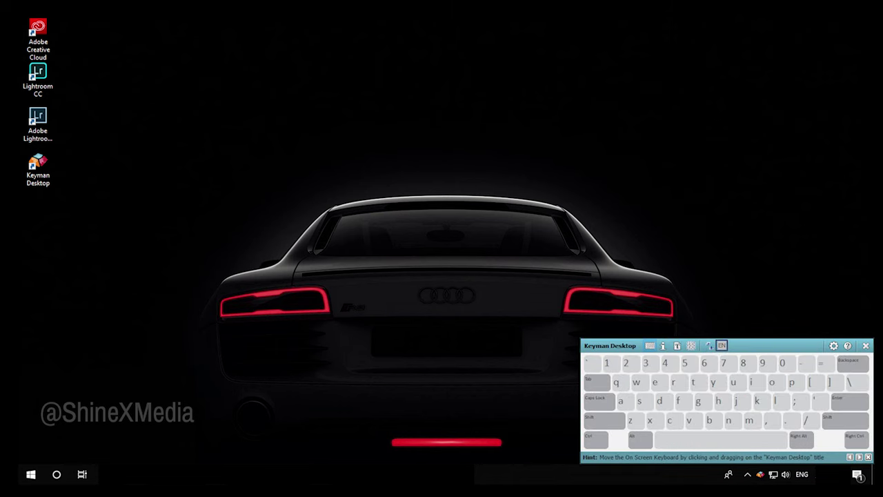
left_click(759, 474)
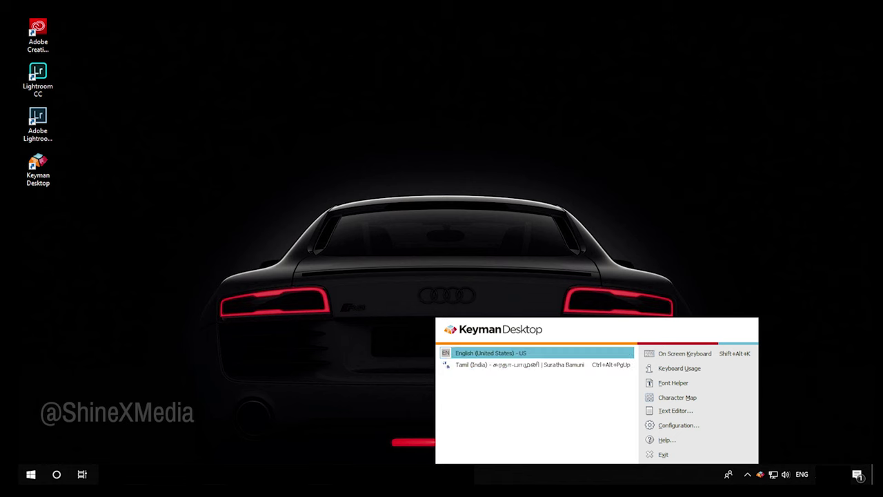
key("Down")
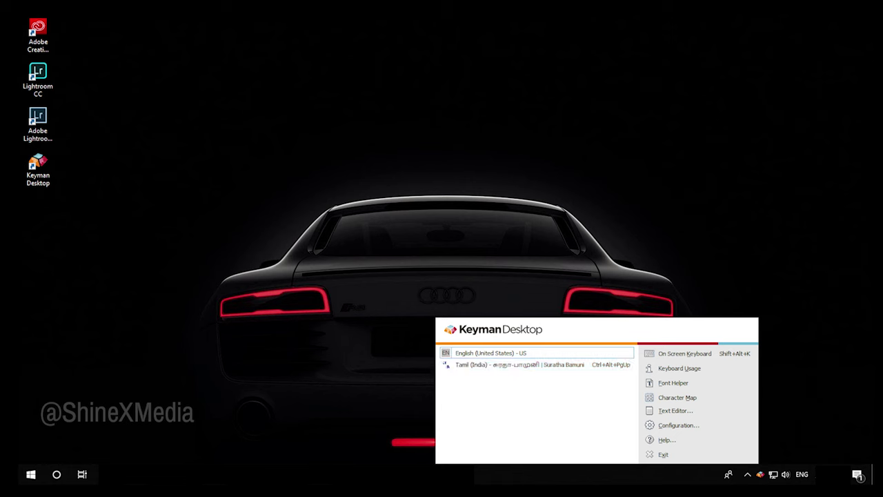
key("Return")
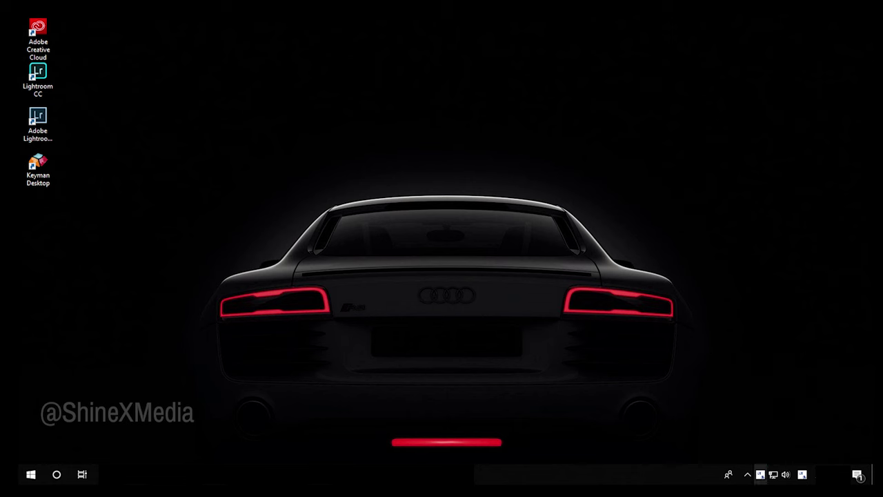
left_click(759, 473)
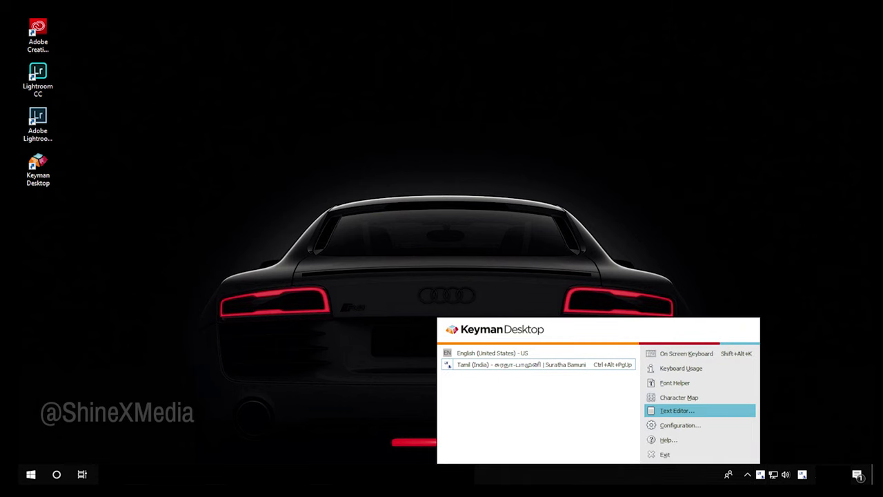
Type 'வணக்கம் !!!' in the Text Editor, trying GIST-TMOTAmala, Appar, then Krishnan fonts.
left_click(677, 410)
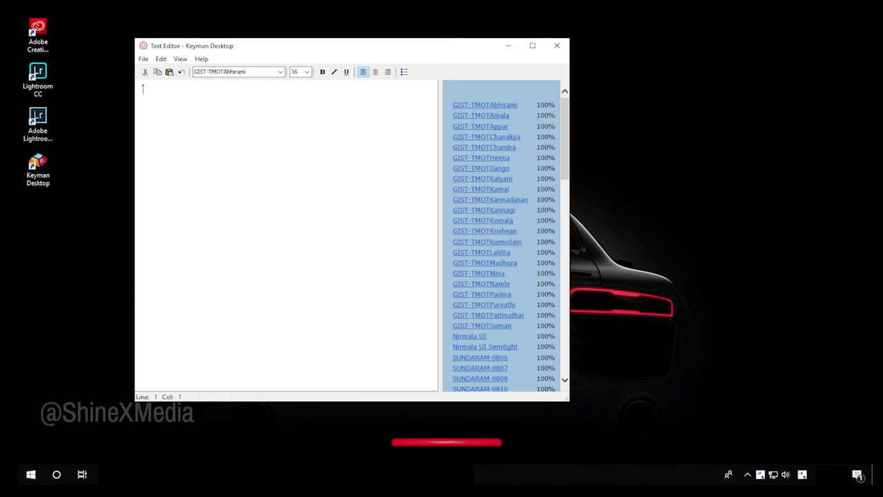
type("வணக்க")
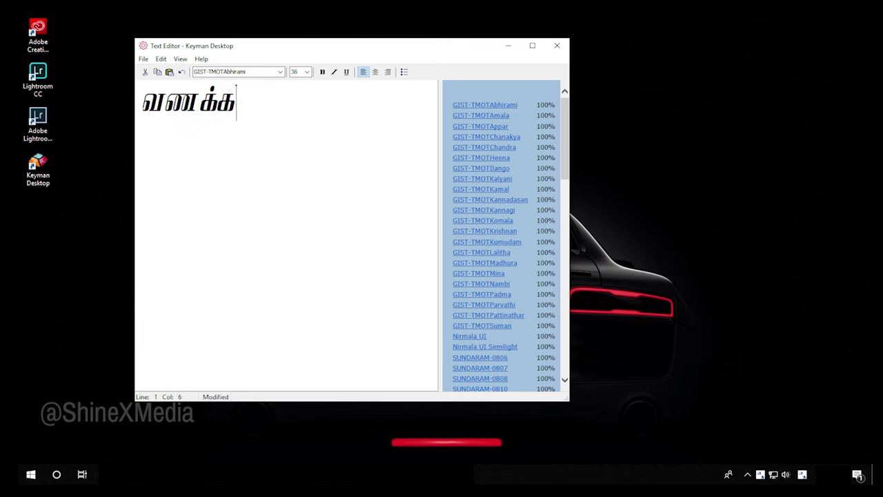
type("ம் !!!")
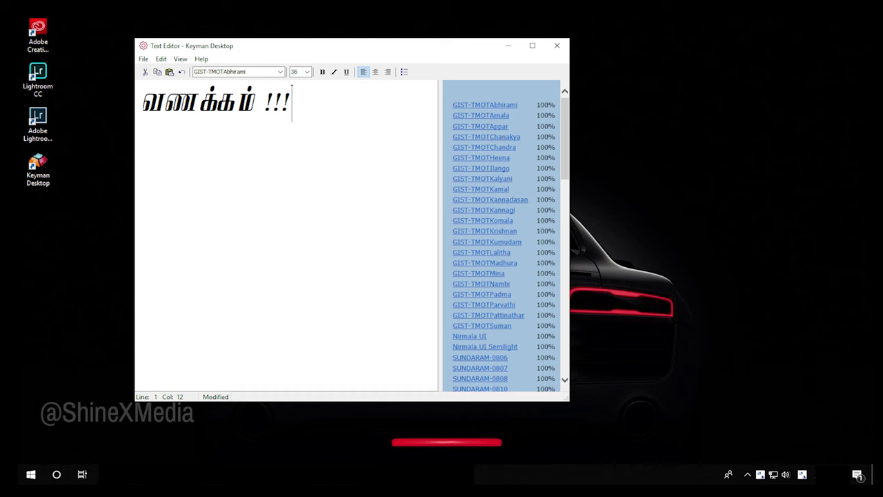
left_click(481, 115)
left_click(480, 126)
left_click(484, 230)
Scroll the font list and look over the greeting rendered in GIST-TMOTKrishnan.
scroll(484, 230, "down", 7)
scroll(484, 230, "down", 8)
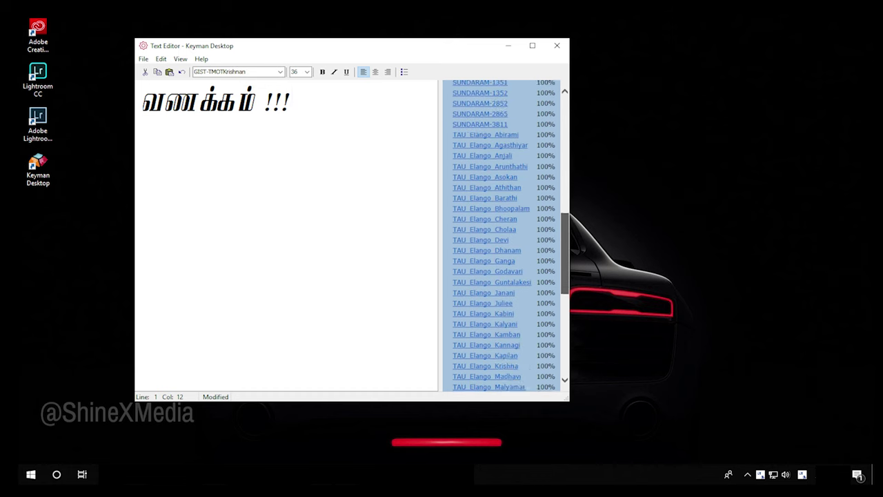
scroll(455, 380, "down", 5)
scroll(455, 380, "down", 5)
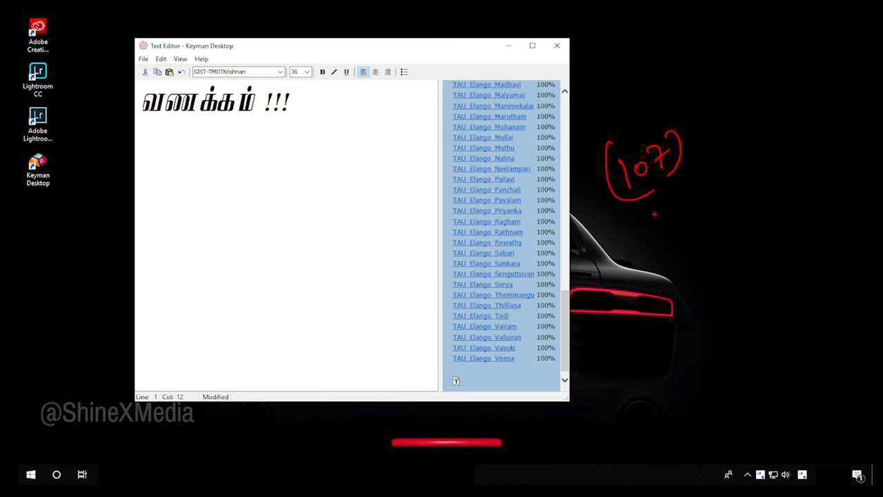
left_click_drag(660, 221, 658, 238)
mouse_move(667, 223)
left_mouse_down()
mouse_move(695, 218)
mouse_move(772, 164)
mouse_move(793, 164)
left_mouse_up()
mouse_move(701, 264)
left_mouse_down()
mouse_move(708, 252)
mouse_move(776, 223)
mouse_move(778, 205)
mouse_move(792, 221)
mouse_move(806, 201)
left_mouse_up()
left_click_drag(809, 209, 814, 190)
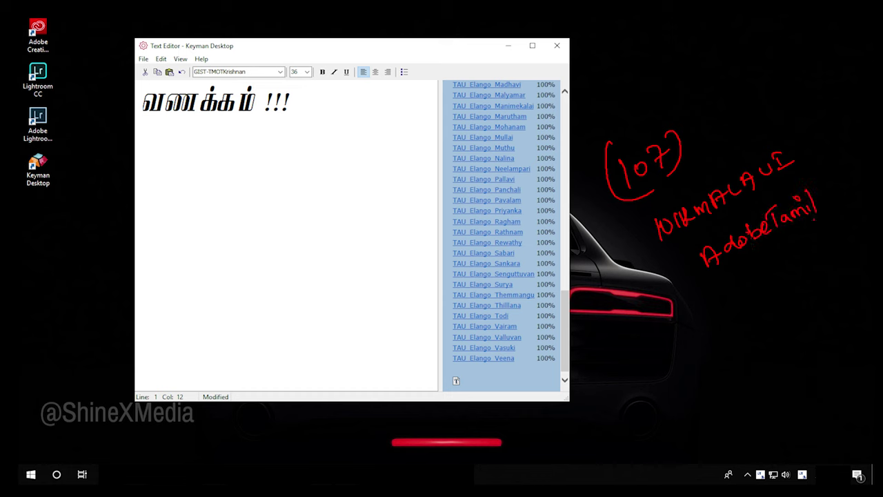
mouse_move(614, 199)
left_mouse_down()
mouse_move(330, 130)
mouse_move(329, 139)
left_mouse_up()
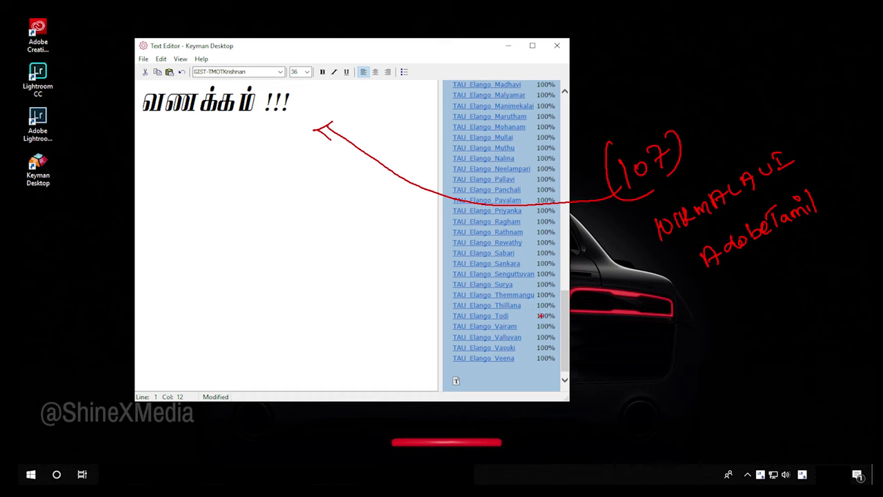
key("Escape")
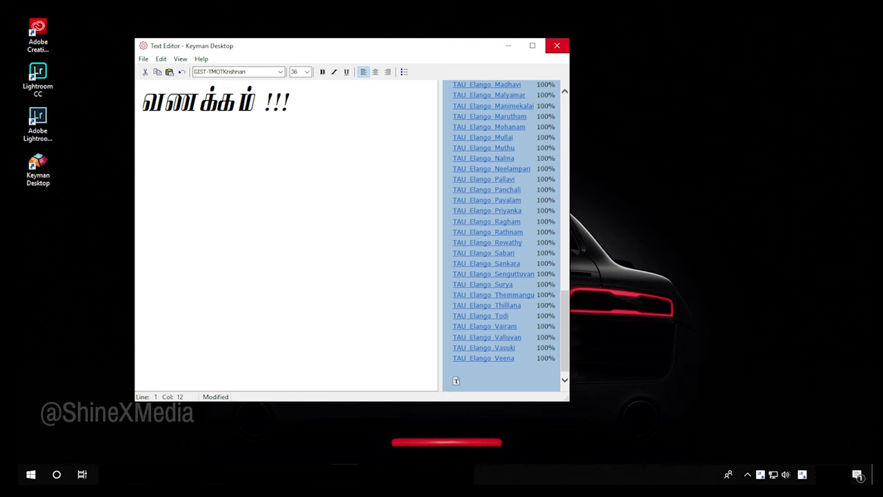
Close the Text Editor and view the Tamil on-screen keyboard's normal and Shift layouts.
left_click(557, 45)
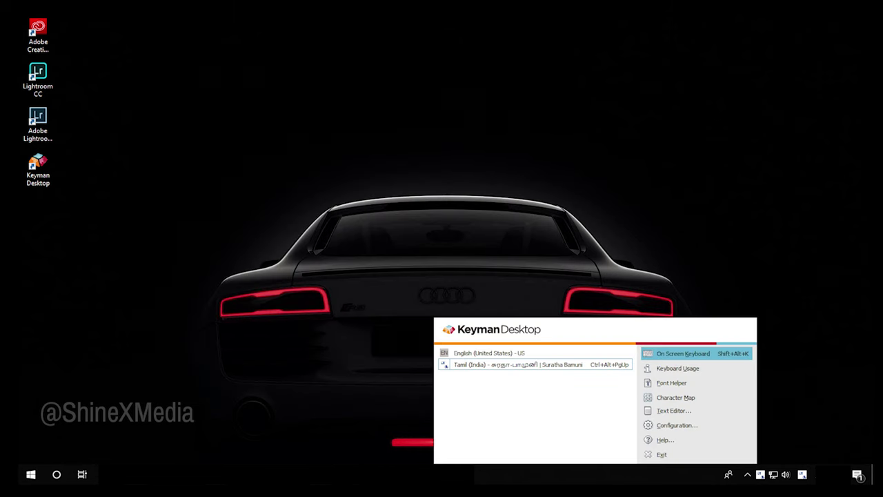
left_click(683, 353)
left_click_drag(610, 344, 452, 112)
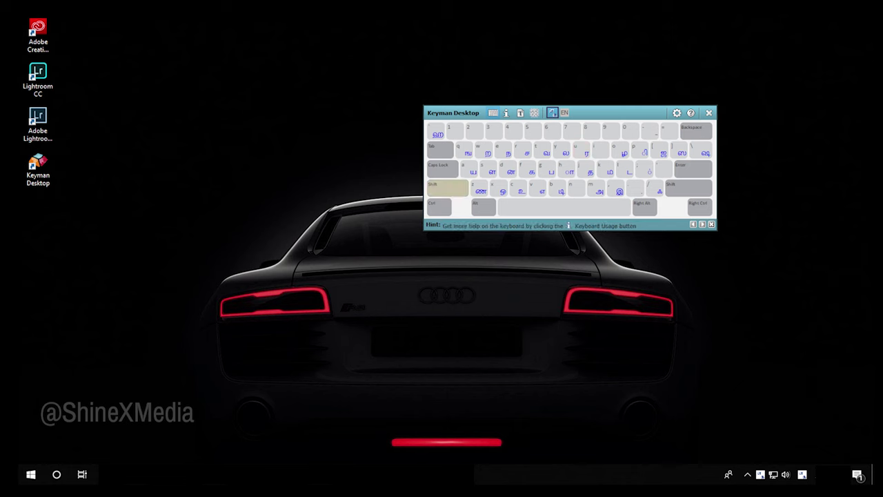
key("shift")
key("shift+s")
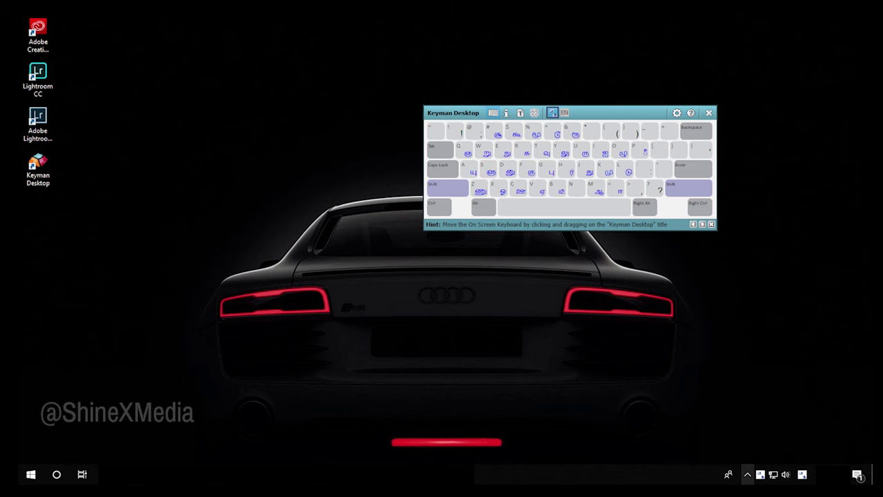
left_click(759, 473)
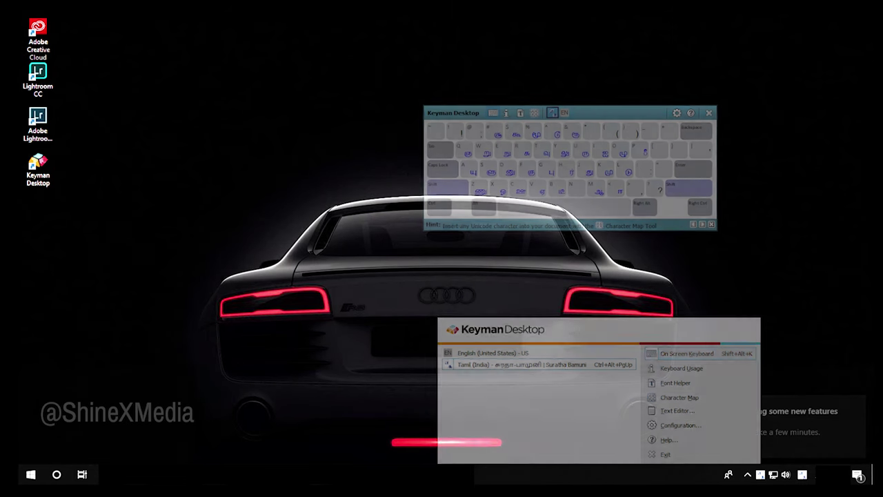
right_click(586, 170)
Refresh the desktop and dismiss the Keyman tray menu.
left_click(620, 201)
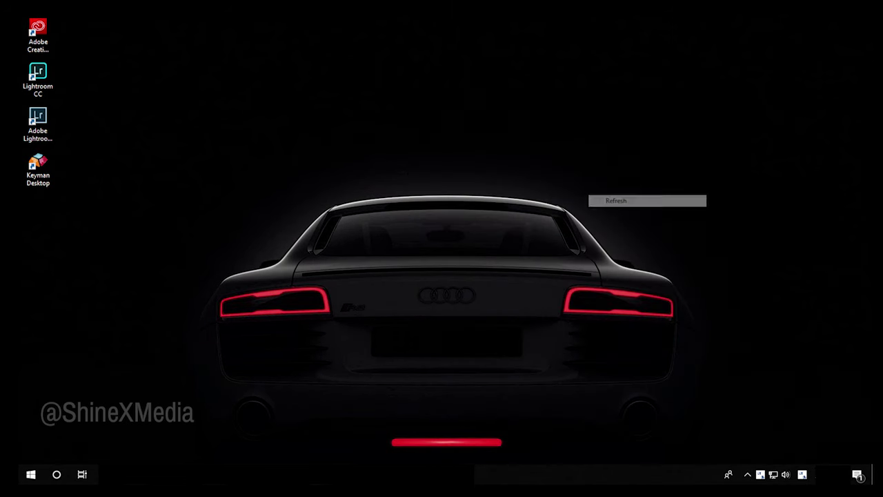
left_click(760, 474)
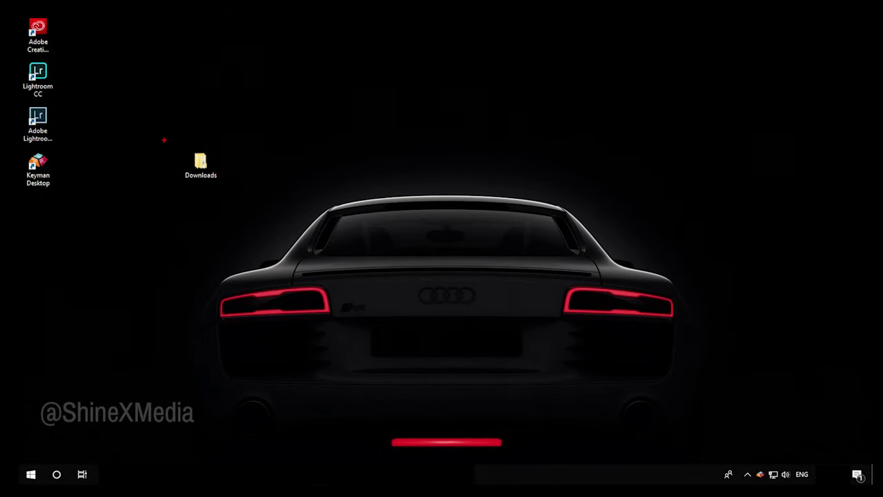
left_click_drag(165, 140, 236, 198)
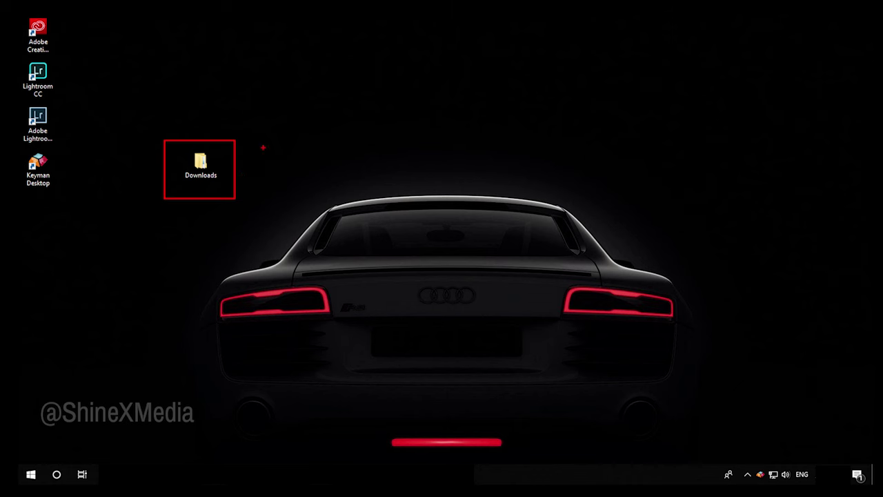
key("Escape")
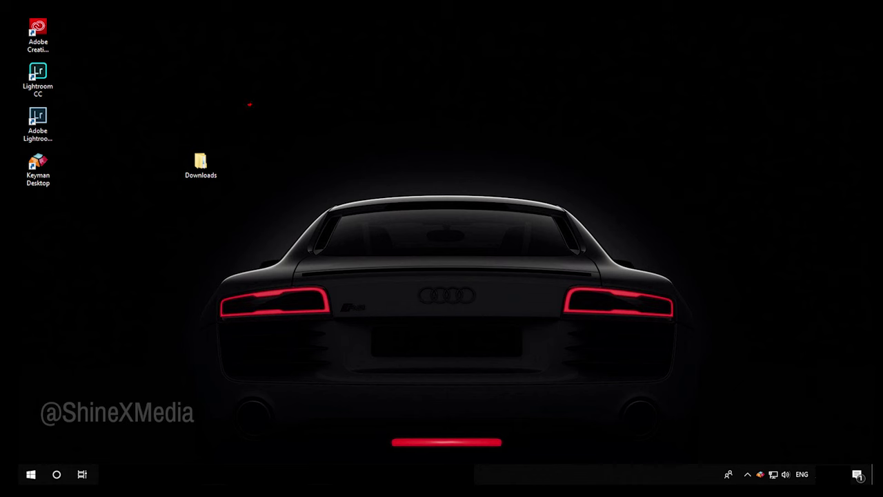
Open Downloads\Tamil Fonts, showing its 107 font files.
mouse_move(249, 104)
left_mouse_down()
mouse_move(265, 116)
mouse_move(288, 90)
left_mouse_up()
left_click_drag(263, 135, 300, 102)
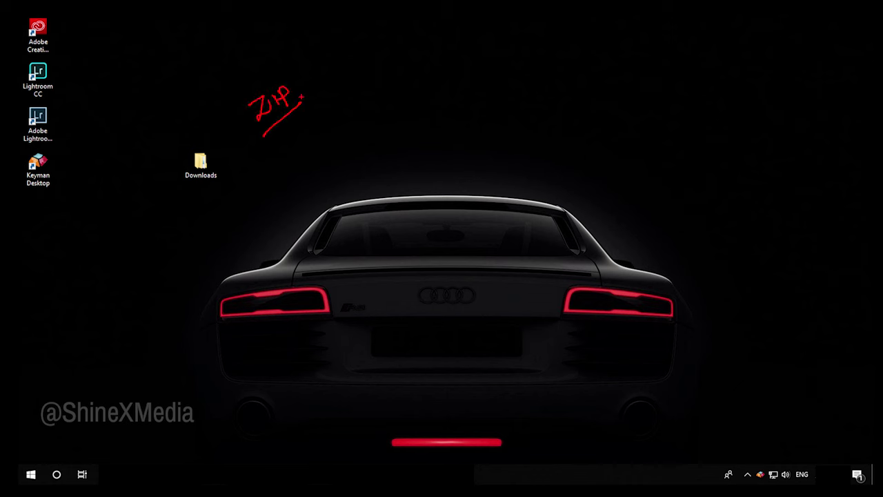
left_click_drag(352, 135, 374, 153)
mouse_move(390, 119)
left_mouse_down()
mouse_move(406, 137)
mouse_move(415, 127)
left_mouse_up()
left_click_drag(405, 158, 467, 117)
mouse_move(482, 164)
left_mouse_down()
mouse_move(476, 174)
mouse_move(497, 157)
mouse_move(487, 153)
mouse_move(527, 139)
left_mouse_up()
left_click_drag(514, 131, 539, 128)
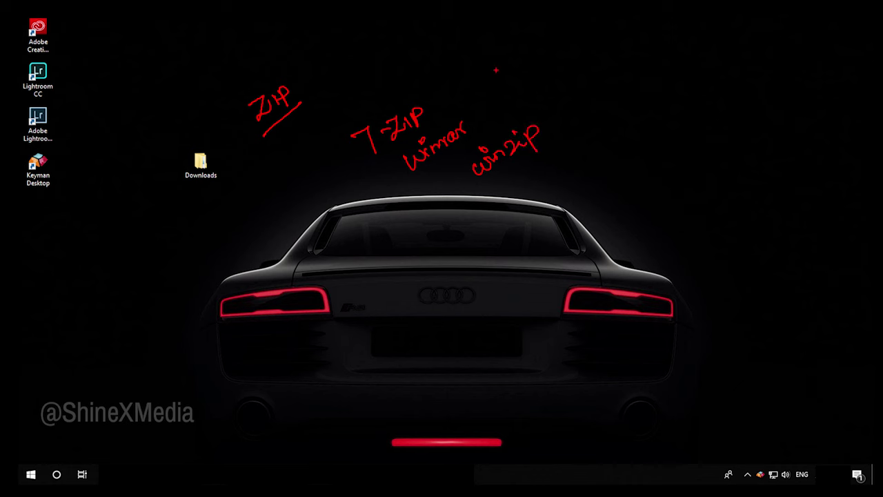
left_click_drag(496, 70, 556, 133)
left_click_drag(587, 86, 592, 100)
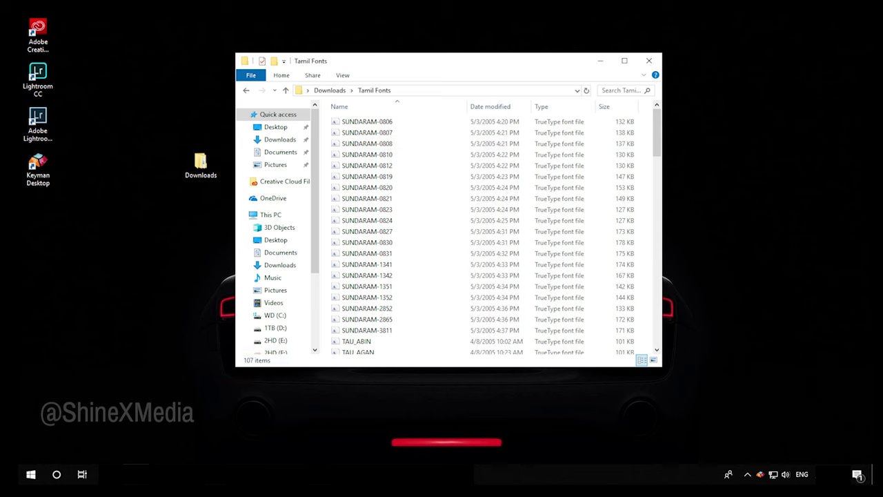
Scroll the Tamil Fonts folder, then select and copy all 107 font files.
scroll(548, 121, "down", 3)
scroll(549, 122, "down", 4)
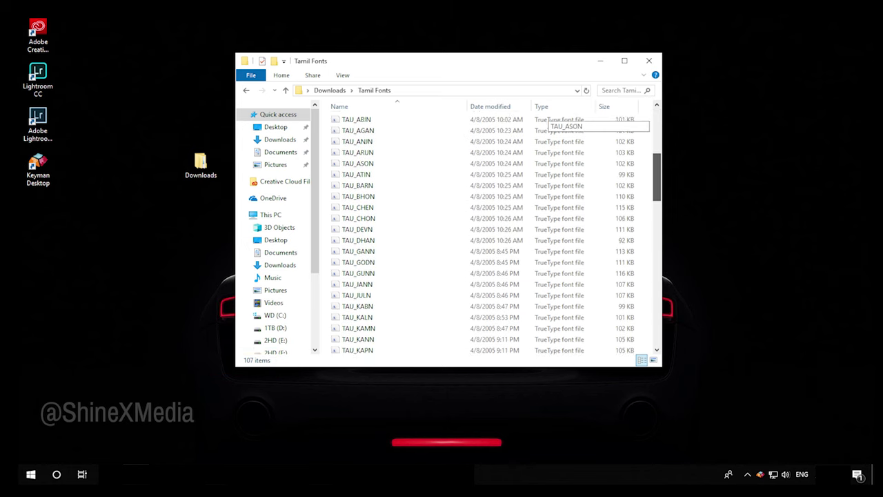
scroll(549, 122, "down", 4)
scroll(549, 121, "down", 4)
scroll(548, 122, "down", 4)
scroll(549, 121, "down", 5)
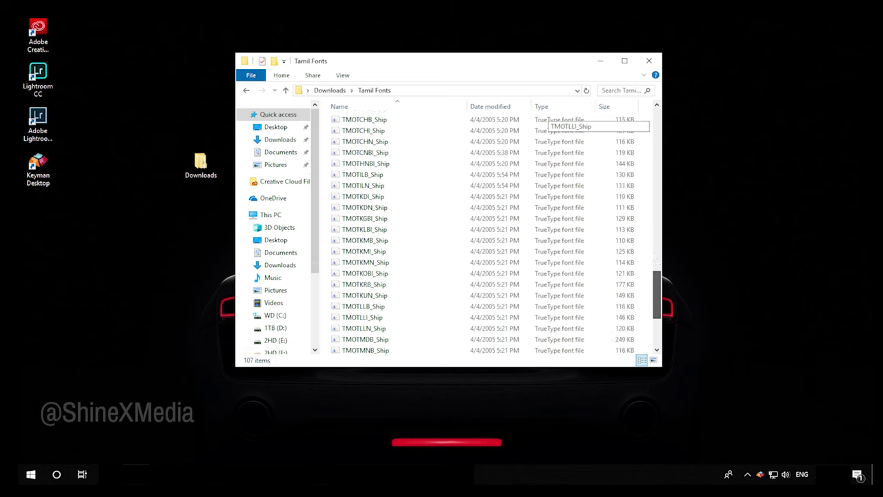
scroll(548, 121, "down", 4)
scroll(549, 122, "up", 6)
scroll(548, 122, "up", 2)
scroll(549, 121, "up", 4)
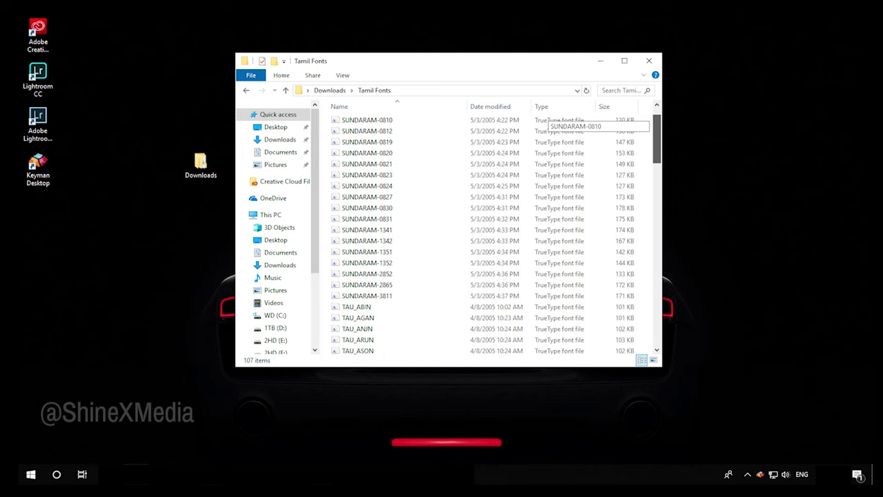
scroll(548, 121, "up", 1)
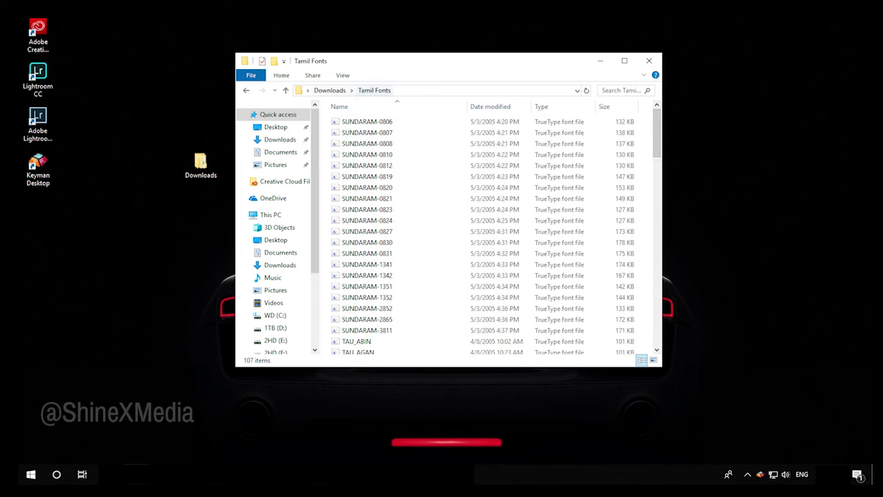
left_click(281, 74)
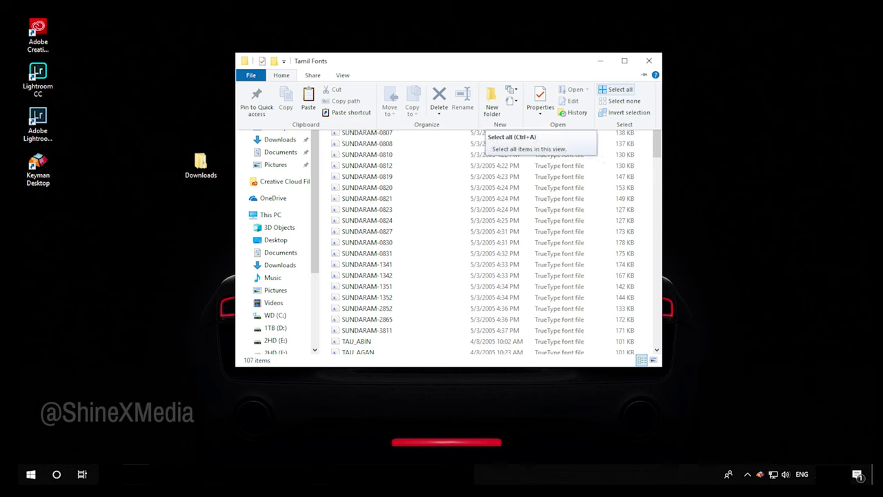
left_click(617, 89)
left_click(281, 74)
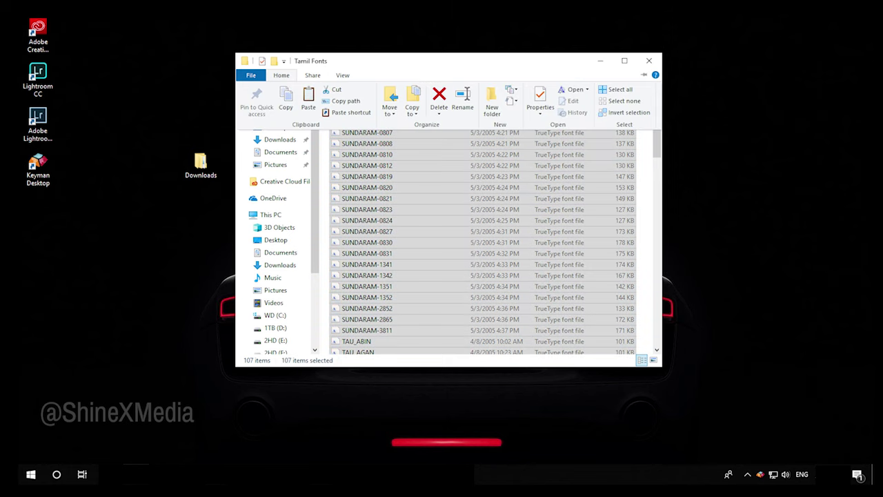
left_click(285, 100)
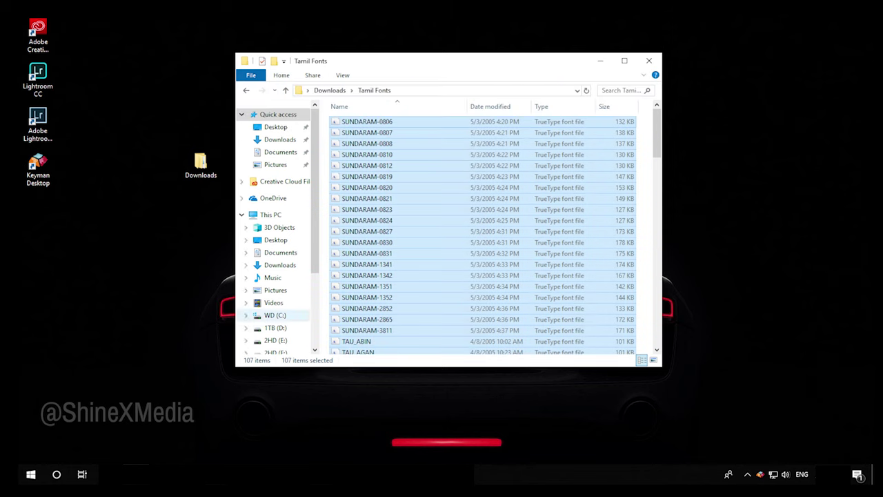
Navigate to C:\Windows\Fonts.
left_click(275, 316)
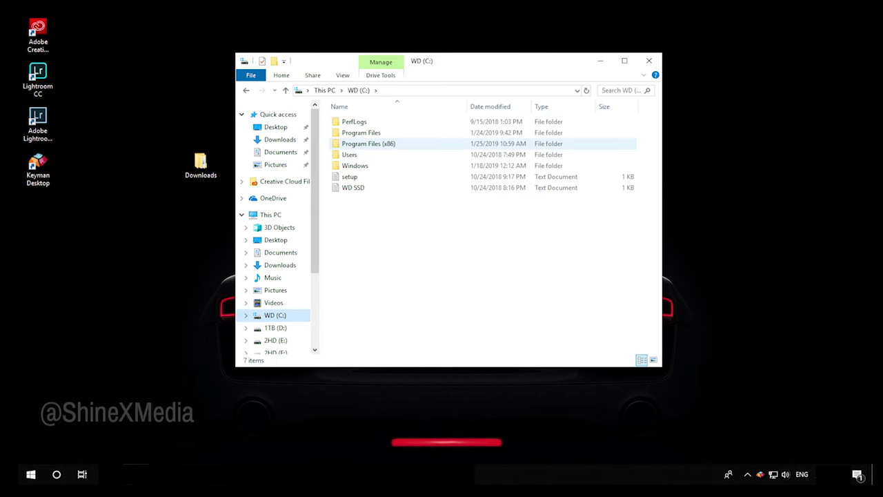
double_click(356, 165)
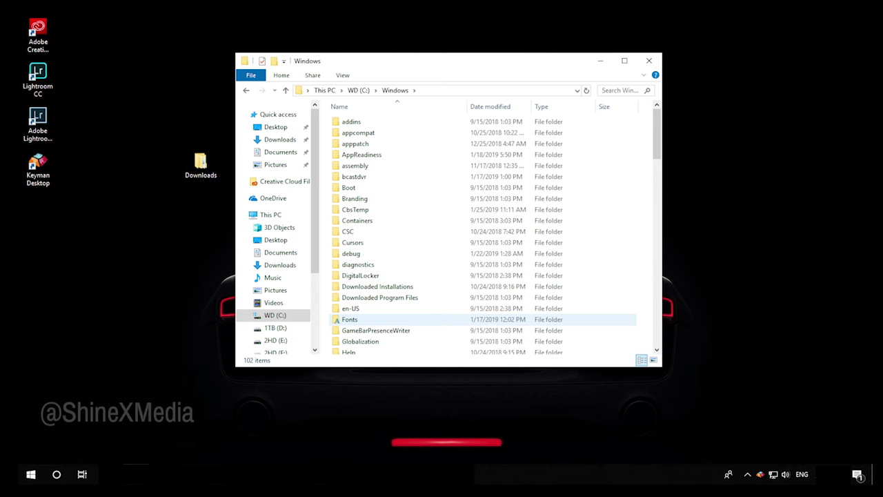
double_click(349, 319)
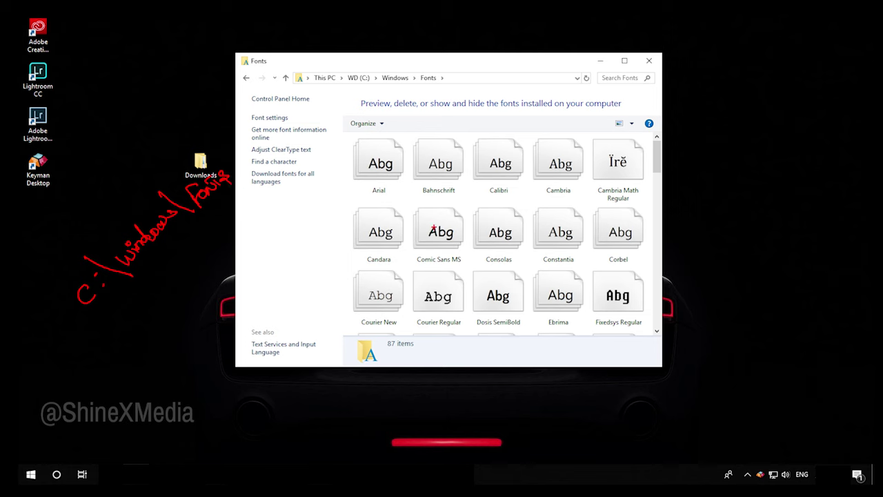
Paste the 107 copied Tamil fonts into the Windows Fonts folder to install them.
right_click(408, 199)
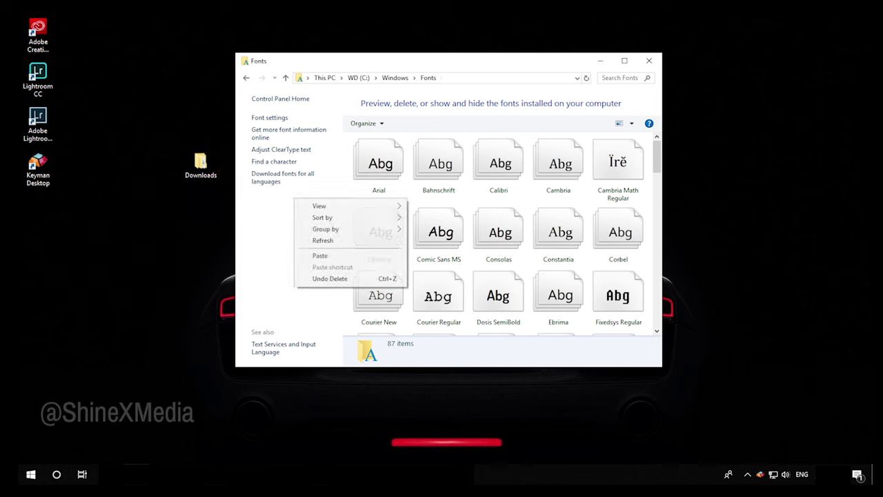
left_click(325, 255)
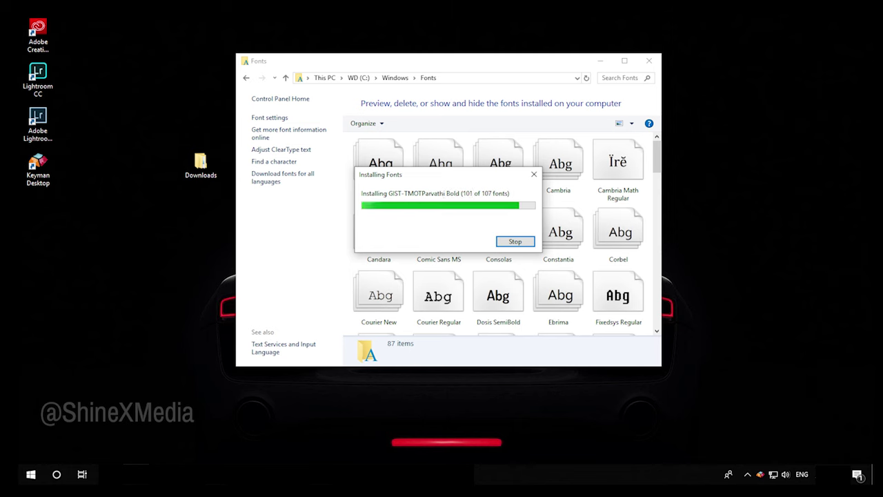
scroll(498, 235, "down", 5)
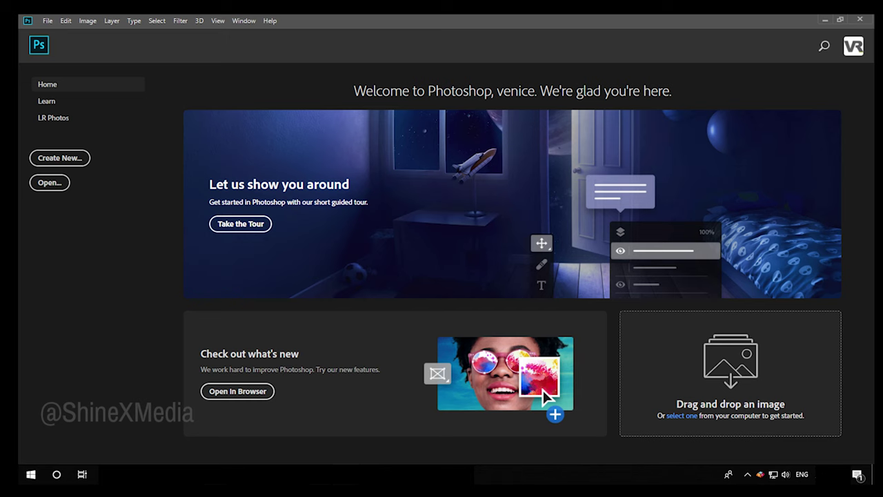
Set the Type preference to the Middle Eastern and South Asian text engine.
key("alt+e")
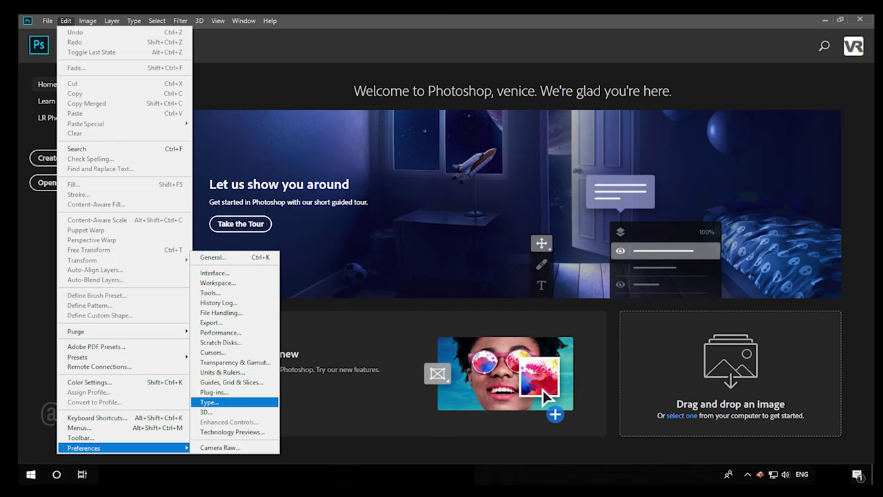
key("Escape")
key("Escape")
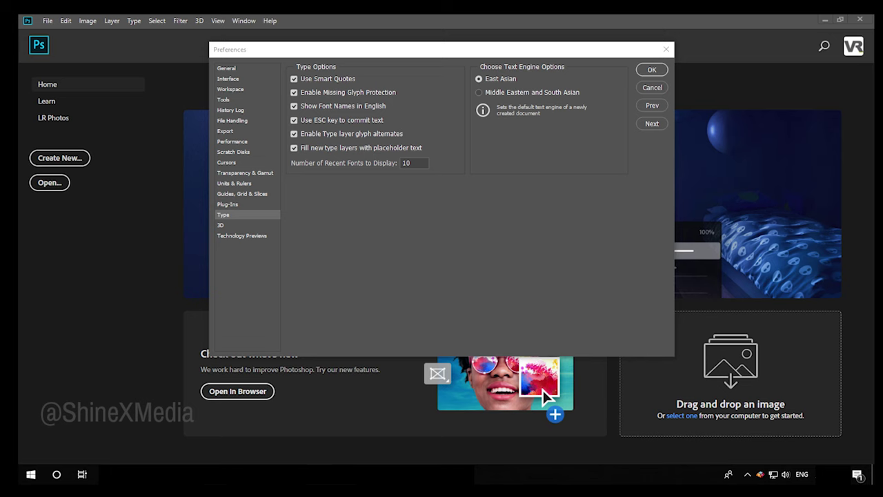
left_click(478, 92)
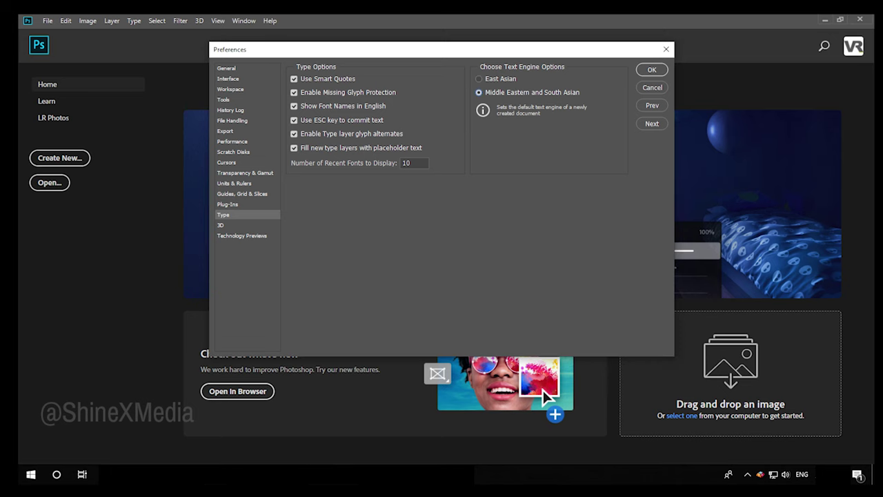
left_click(651, 70)
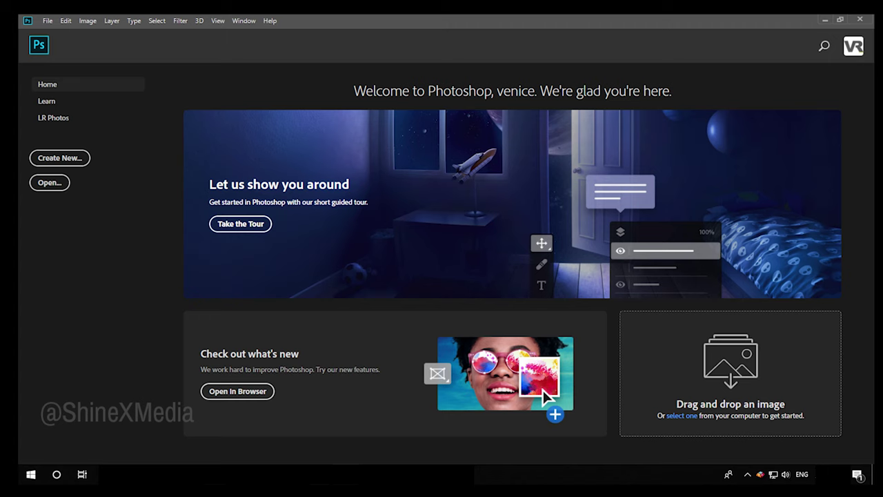
Restart Photoshop onto a blank document and show the Character panel via Type > Panels.
left_click(860, 19)
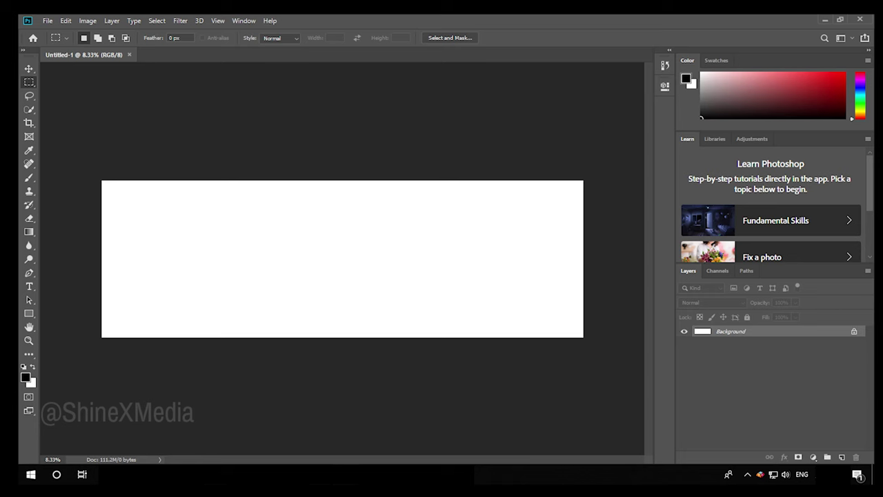
left_click(133, 21)
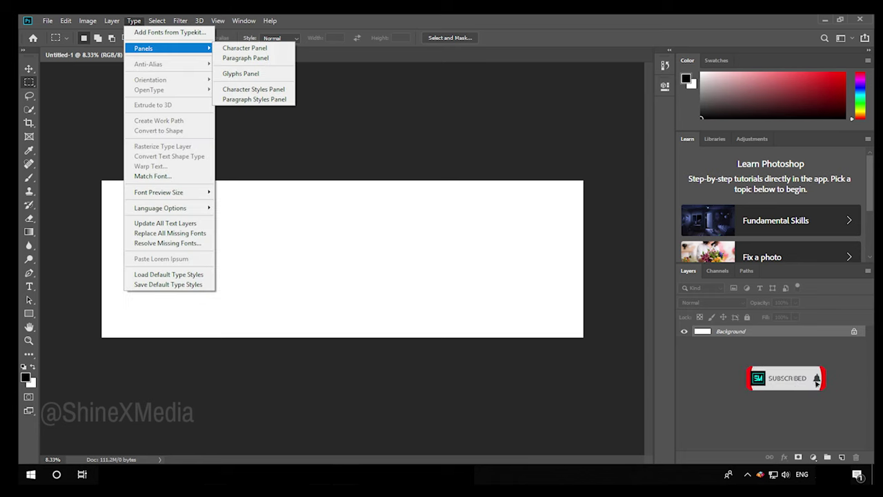
left_click(245, 48)
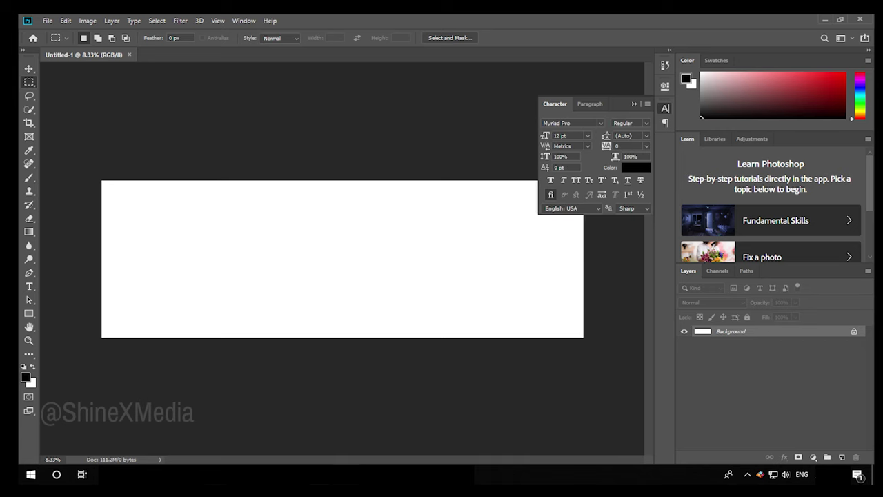
Browse the font list, previewing Adobe Devanagari, Adobe Gurmukhi and GIST-TMOTChanakya.
left_click(600, 123)
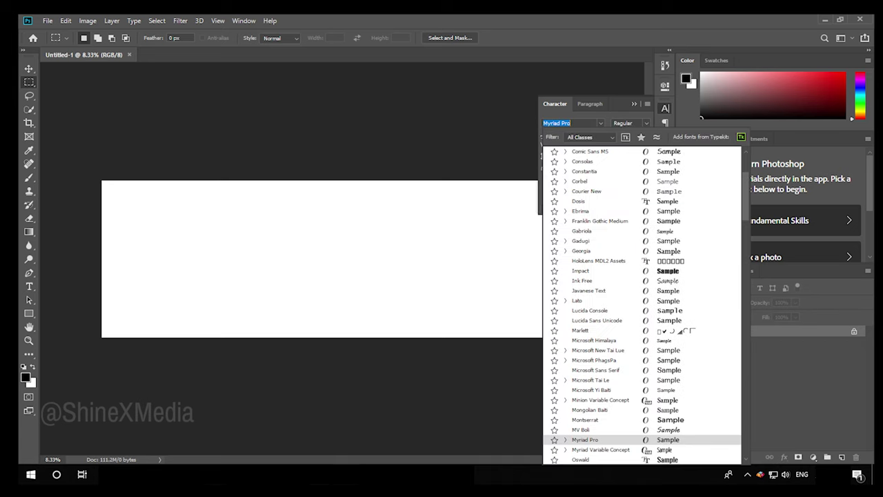
scroll(642, 303, "down", 2)
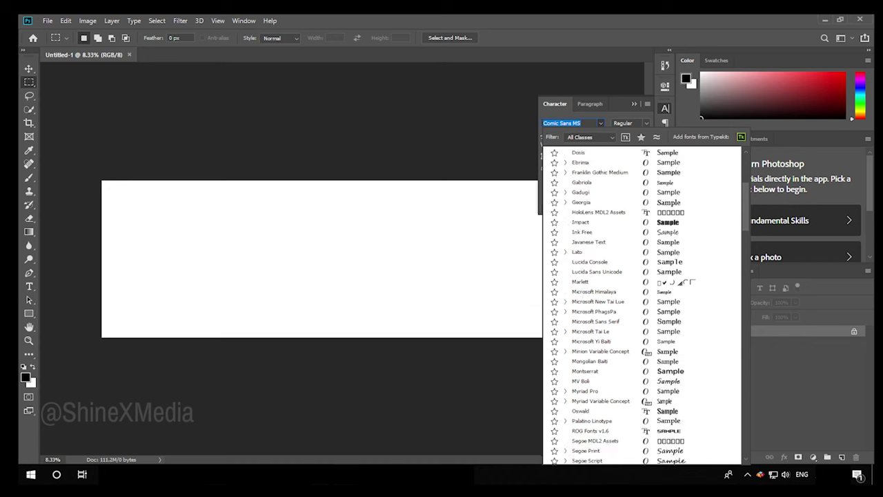
scroll(641, 304, "down", 8)
scroll(642, 304, "down", 15)
scroll(621, 296, "down", 3)
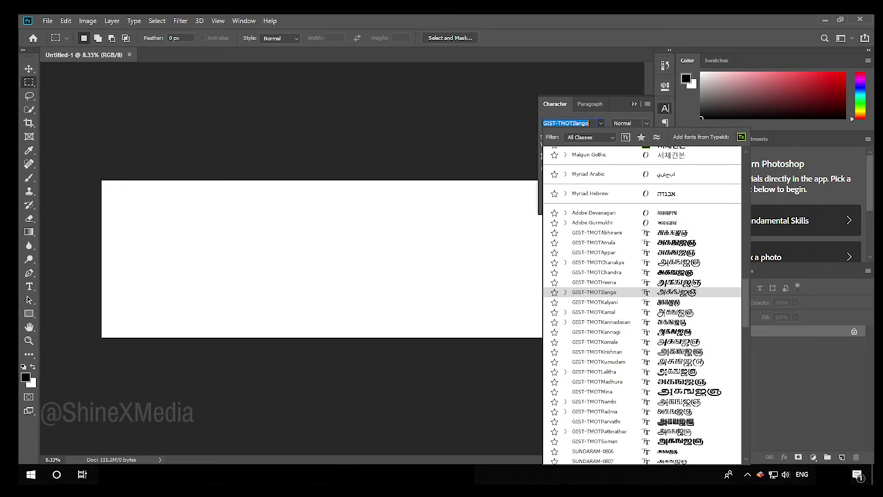
key("Up")
key("Up")
key("Up")
key("Up")
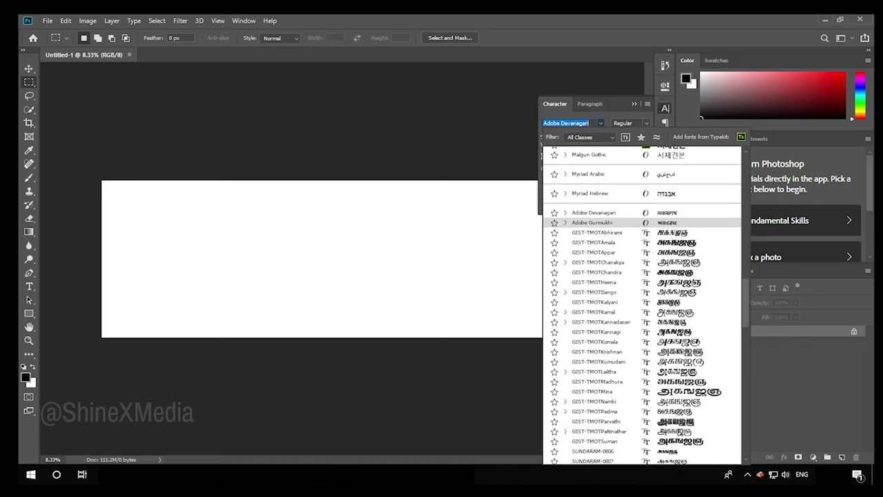
key("Up")
key("Down")
key("Up")
key("Down")
key("Up")
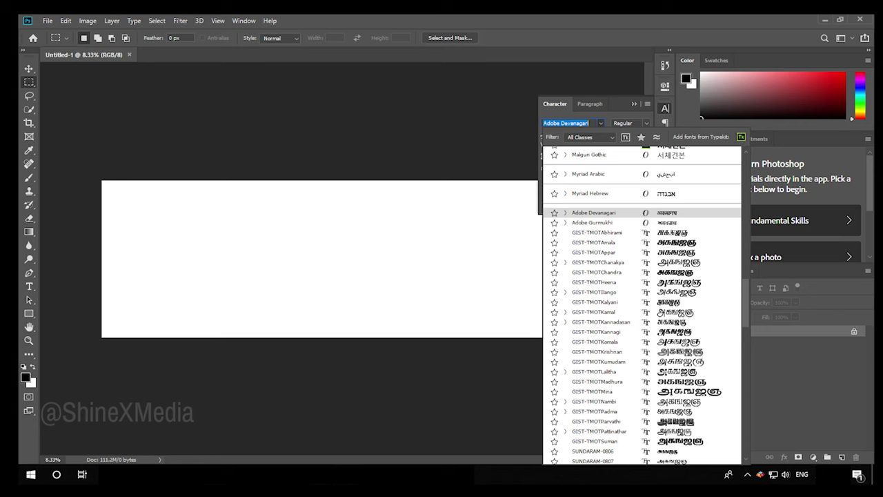
key("Down")
key("Down")
key("Up")
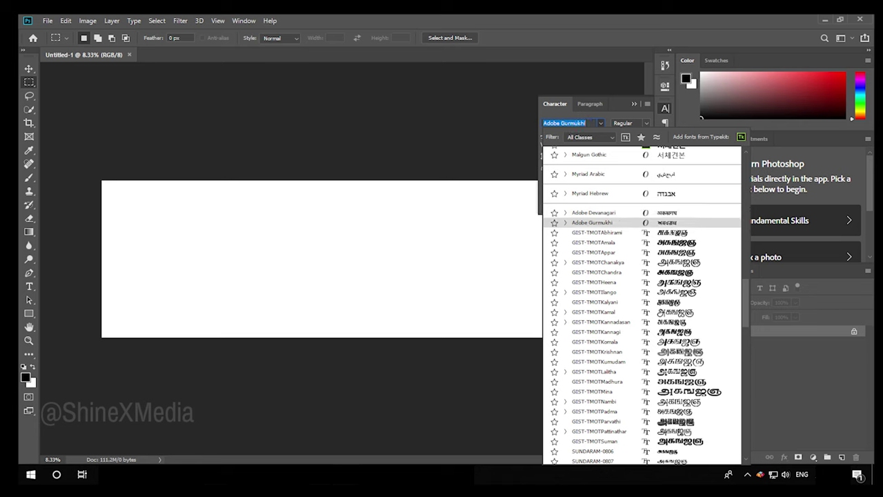
key("Down")
key("Down")
key("Down")
key("Down")
Preview SUNDARAM-0806, Adobe Tamil and TAU_Elango_Athithan further down the font list.
scroll(642, 303, "down", 2)
scroll(641, 304, "down", 3)
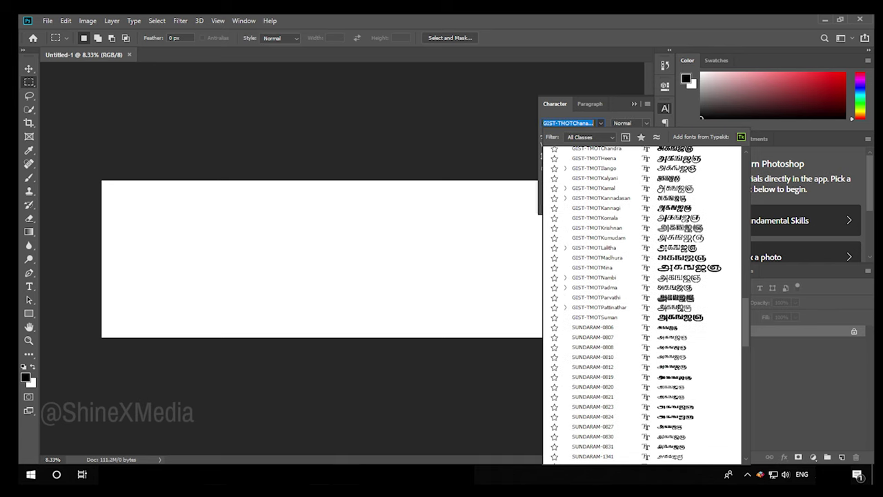
scroll(642, 303, "down", 2)
scroll(642, 303, "down", 1)
scroll(641, 304, "down", 2)
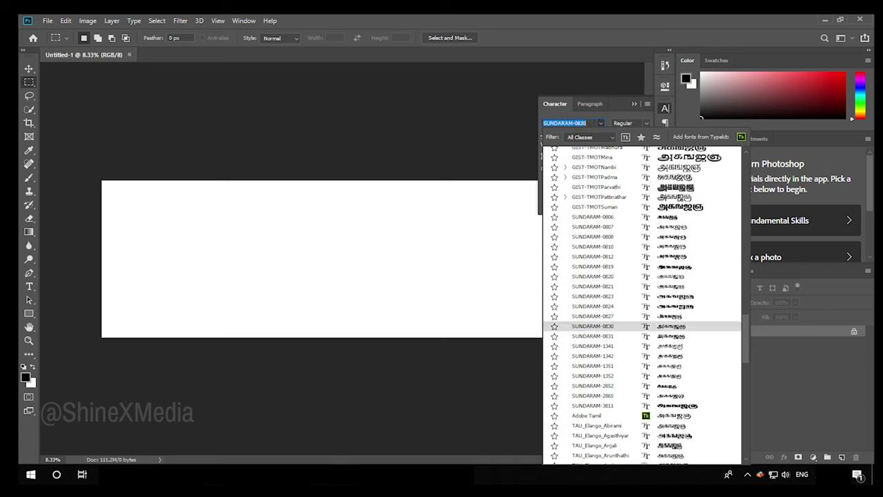
left_click(592, 217)
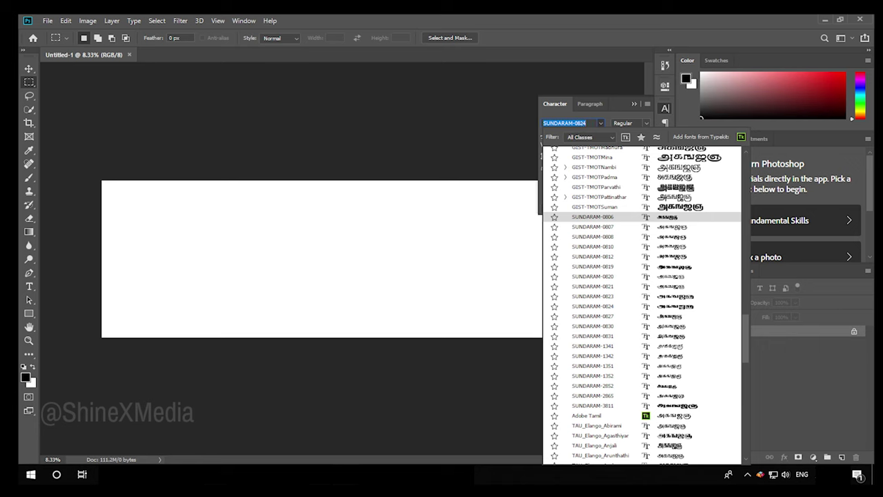
scroll(642, 303, "down", 2)
scroll(641, 304, "down", 3)
left_click(586, 274)
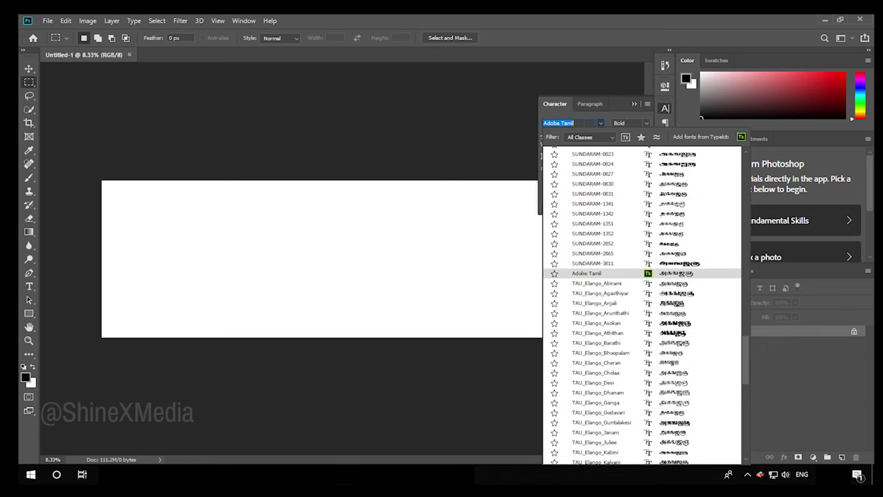
left_click(597, 333)
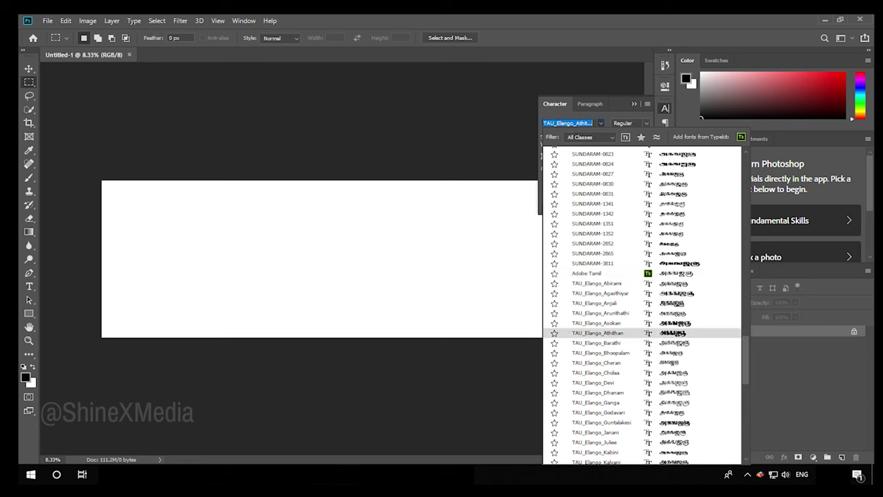
scroll(641, 303, "down", 3)
scroll(641, 304, "down", 4)
scroll(642, 304, "down", 4)
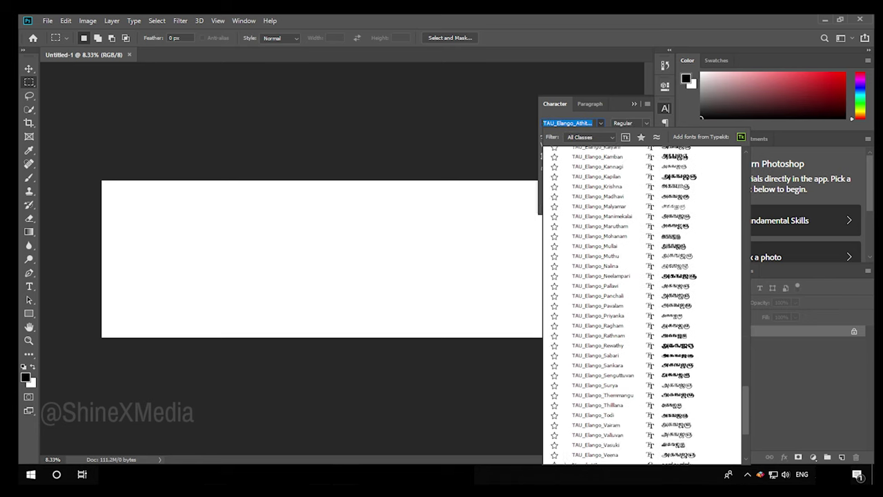
scroll(642, 303, "down", 4)
scroll(642, 303, "down", 1)
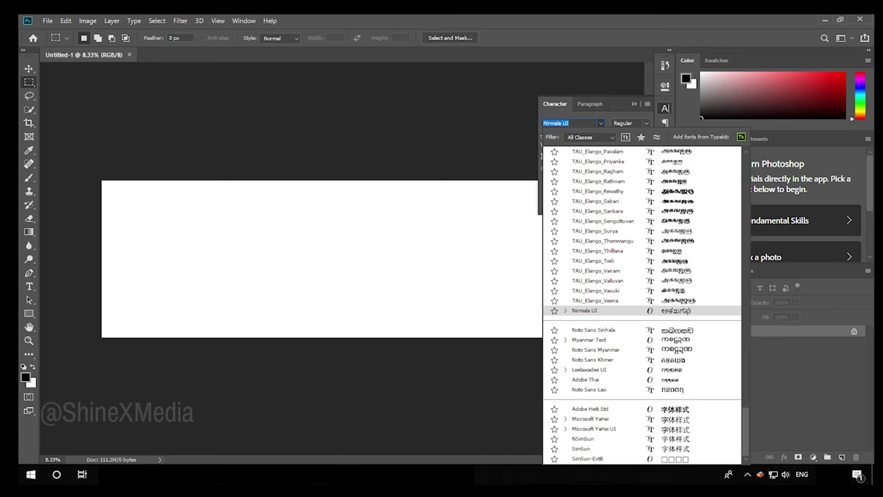
Place a new text layer holding placeholder Lorem Ipsum on the canvas.
key("Escape")
key("t")
left_click(204, 248)
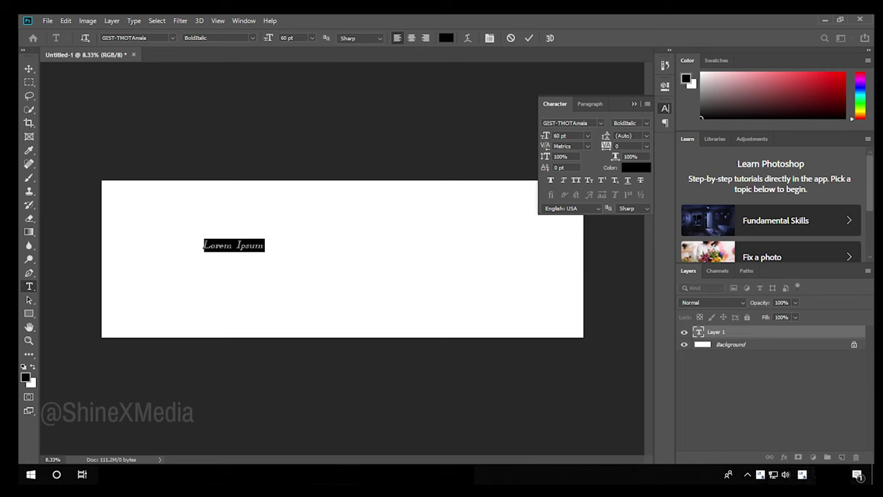
Replace Lorem Ipsum with the Tamil word திருமணவிழா and commit the text layer.
key("BackSpace")
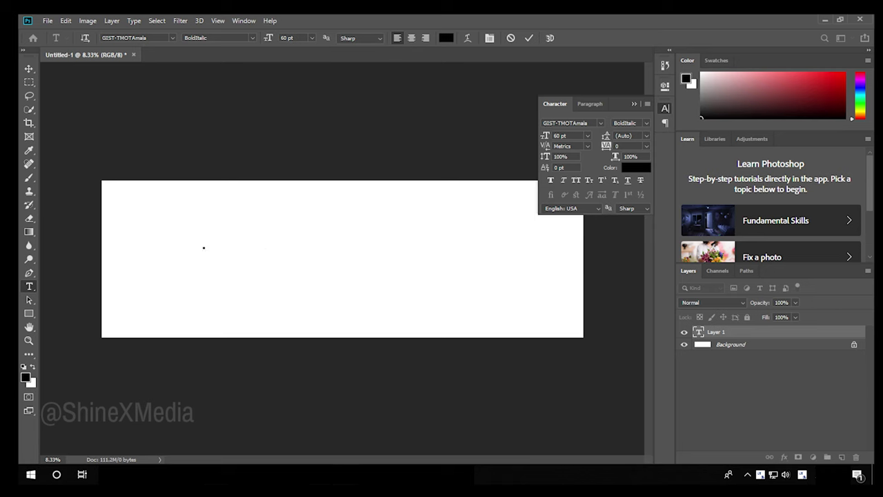
type("வணக்")
type("கம்")
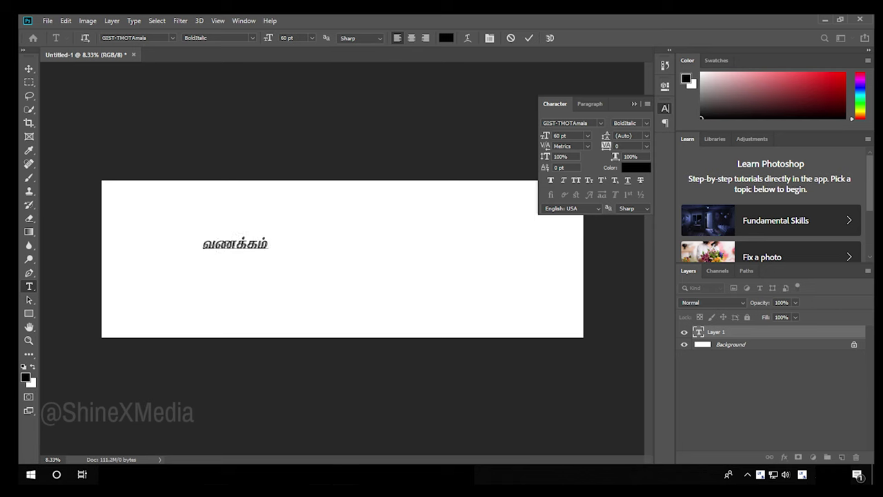
key("ctrl+a")
key("BackSpace")
type("தி")
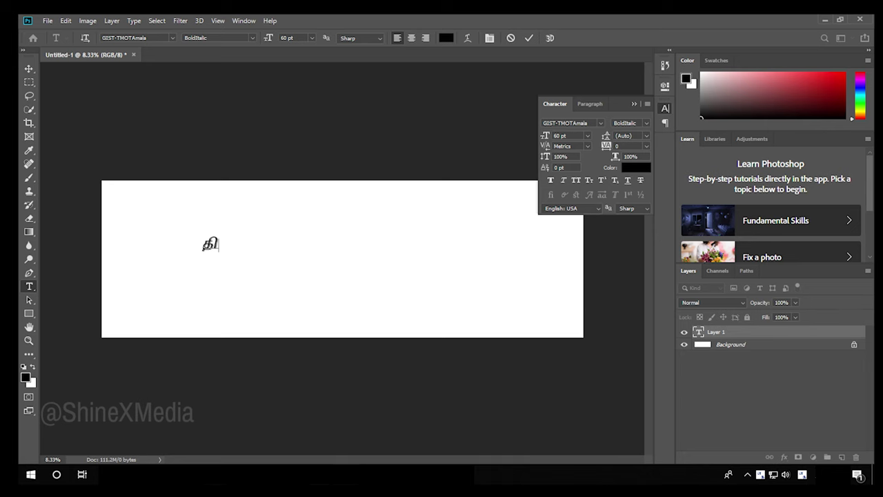
type("ருமணவி")
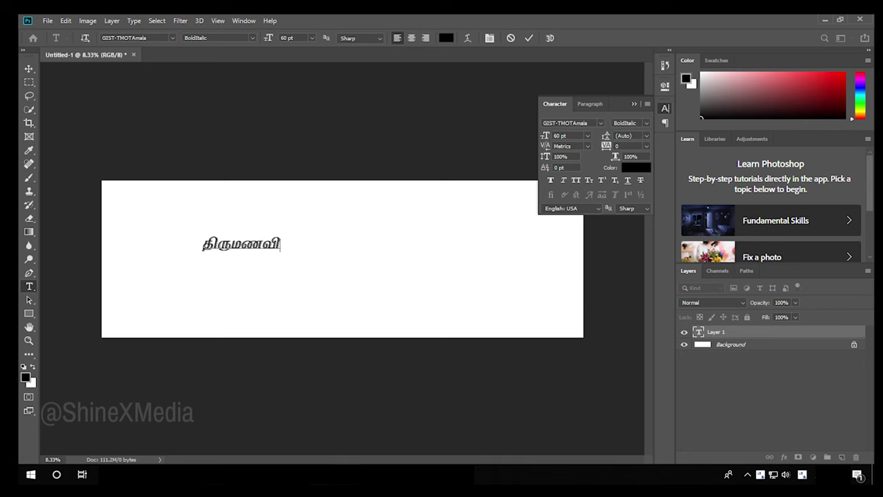
type("ழா")
key("ctrl+Return")
key("ctrl+plus")
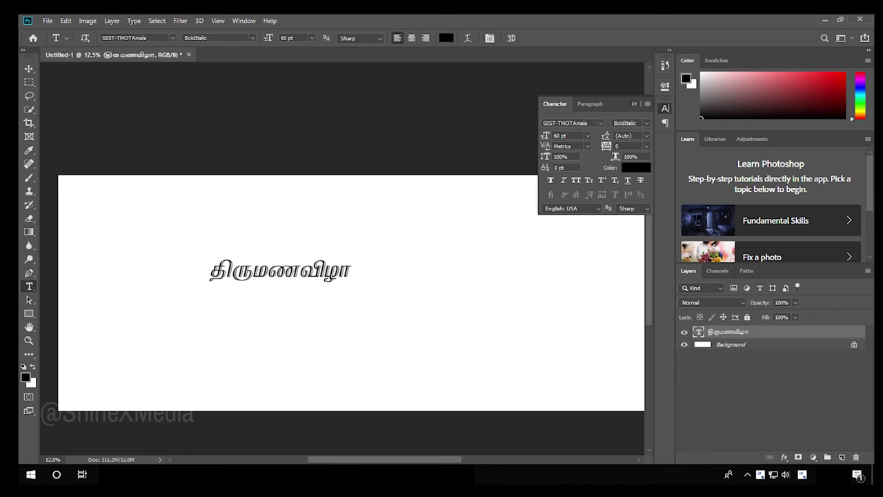
Preview திருமணவிழா in the GIST-TMOT, SUNDARAM and Adobe Tamil fonts.
left_click(600, 123)
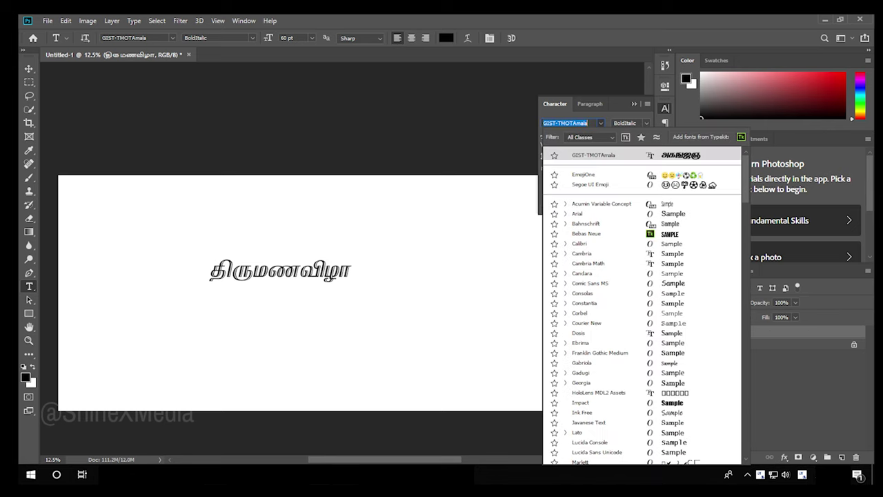
key("Up")
key("Down")
key("Down")
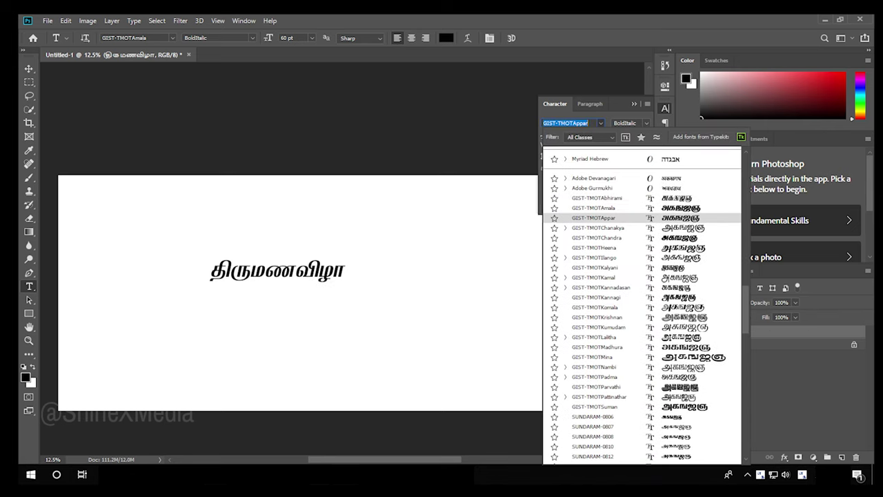
key("Down")
key("Down")
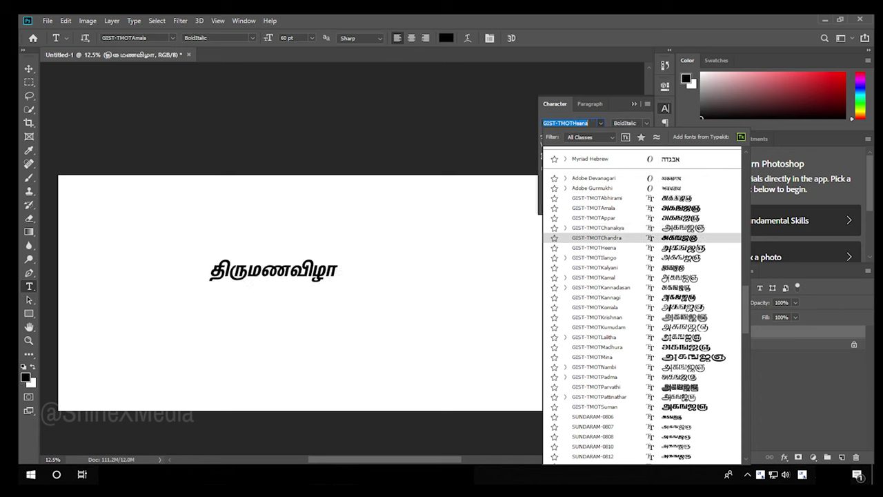
key("Down")
key("Down")
key("Down")
key("Down")
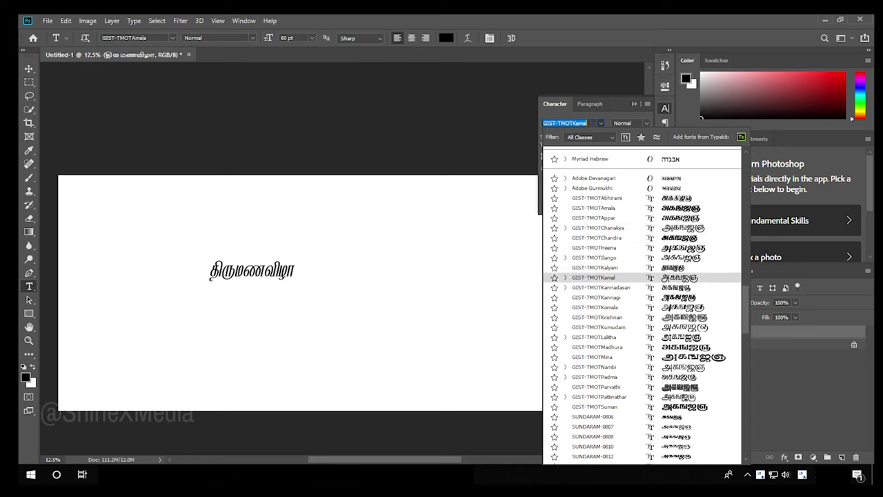
key("Down")
key("Down")
key("Down")
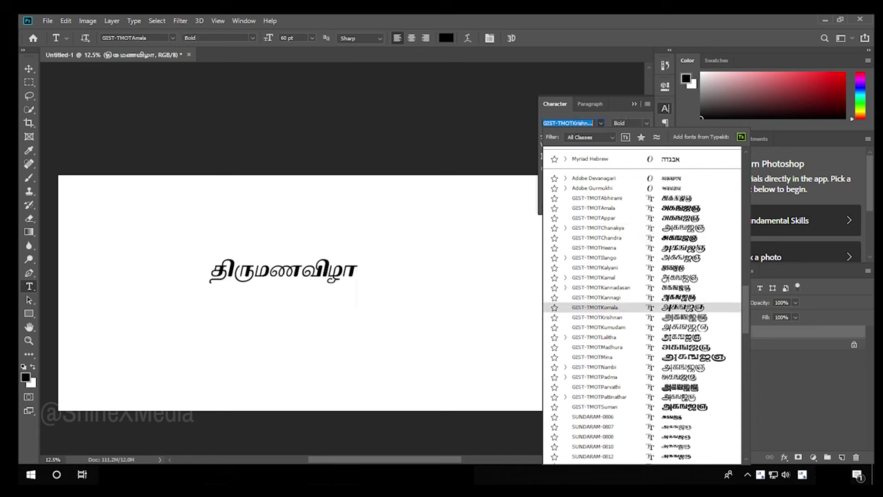
key("Down")
key("Down")
key("Down")
key("Down")
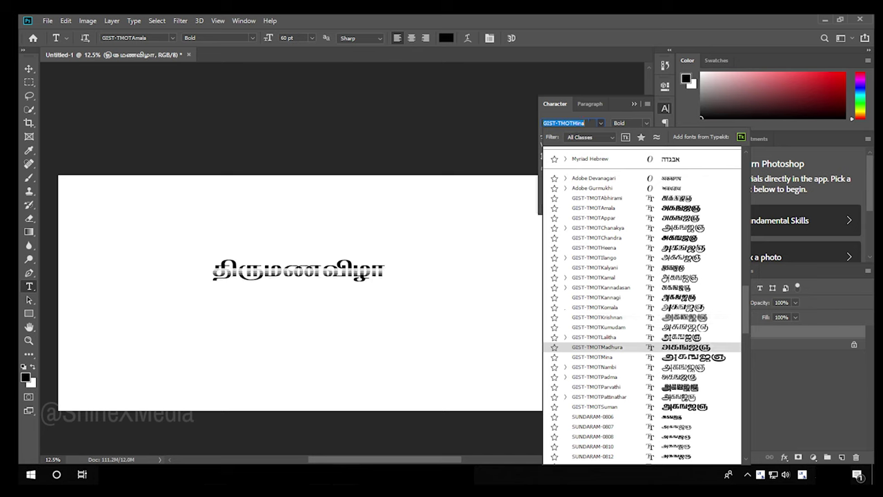
key("Down")
key("Down")
key("Down")
key("Down")
key("Down")
key("Down")
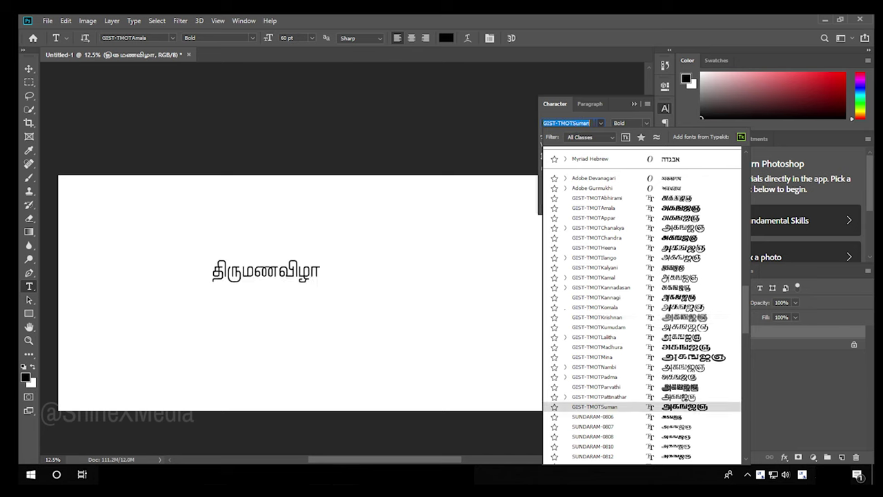
key("Down")
key("Down")
key("Down")
key("Down")
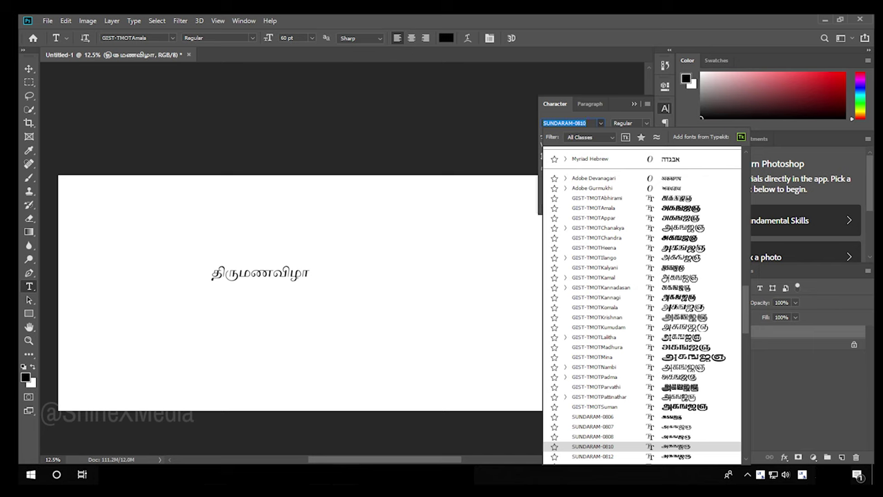
key("Down")
key("Down")
key("Down")
key("Down")
key("Down")
key("Down")
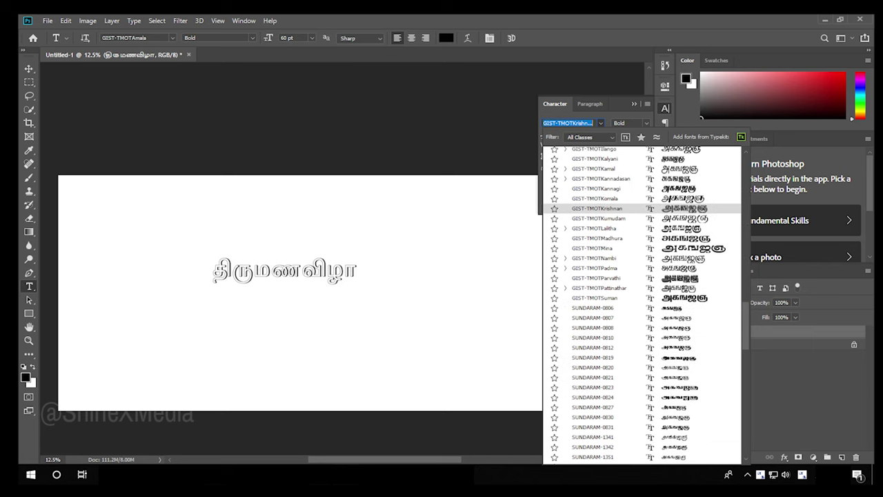
key("Down")
key("Down")
key("Down")
key("Down")
key("Down")
key("Down")
key("Down")
key("Down")
key("Down")
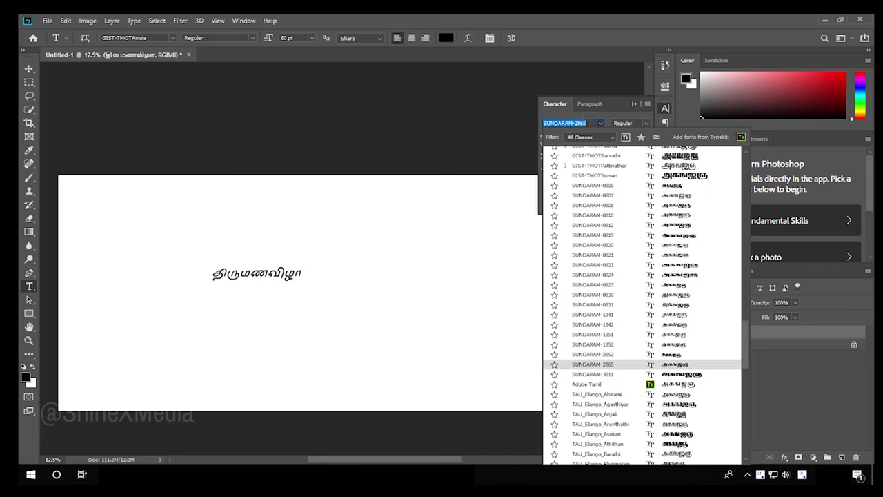
key("Down")
key("Down")
key("Down")
key("Down")
key("Down")
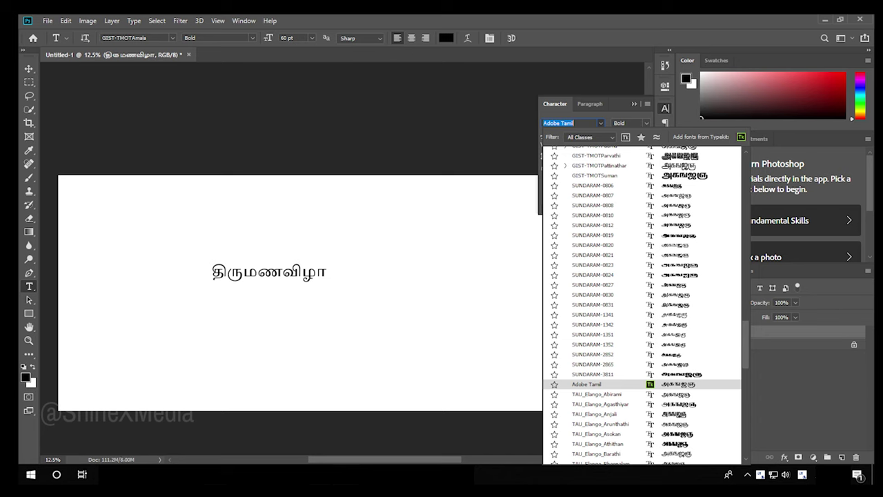
Apply TAU_Elango_Sabari after previewing the TAU_Elango fonts, then undo the text changes.
key("Down")
key("Down")
key("Down")
key("Down")
key("Down")
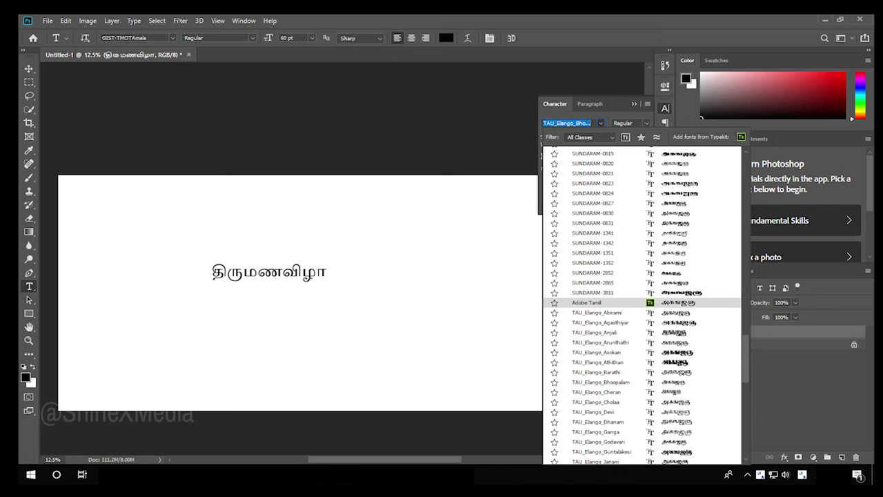
key("Down")
key("Down")
key("Down")
key("Down")
key("Down")
key("Down")
key("Down")
key("Down")
key("Down")
key("Down")
key("Down")
key("Down")
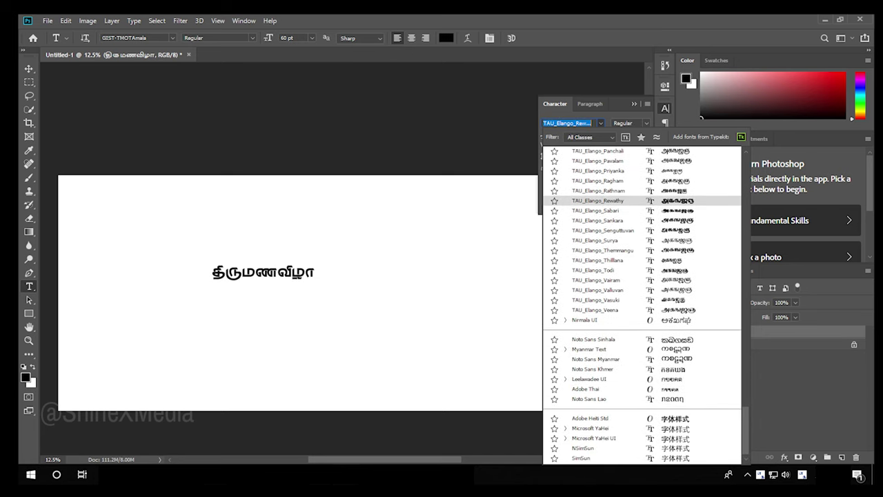
key("Down")
key("Down")
key("Down")
key("Up")
key("Up")
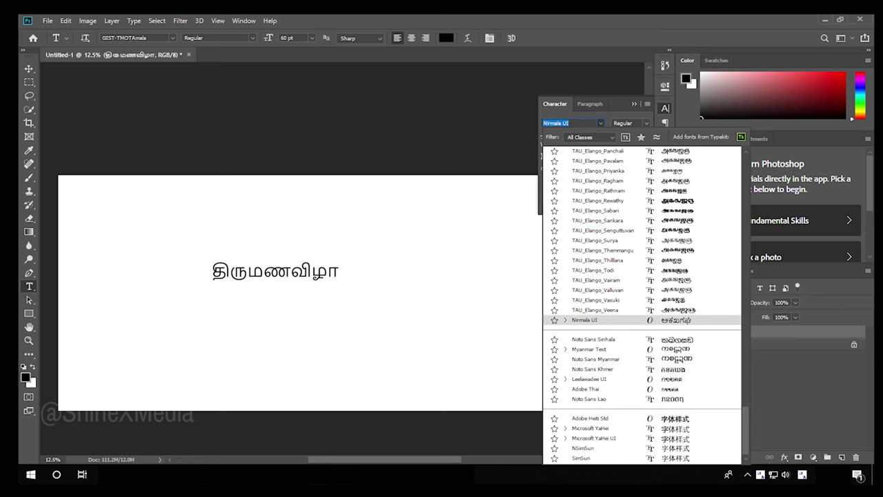
key("Up")
key("Up")
key("Up")
key("Return")
key("ctrl+z")
key("ctrl+z")
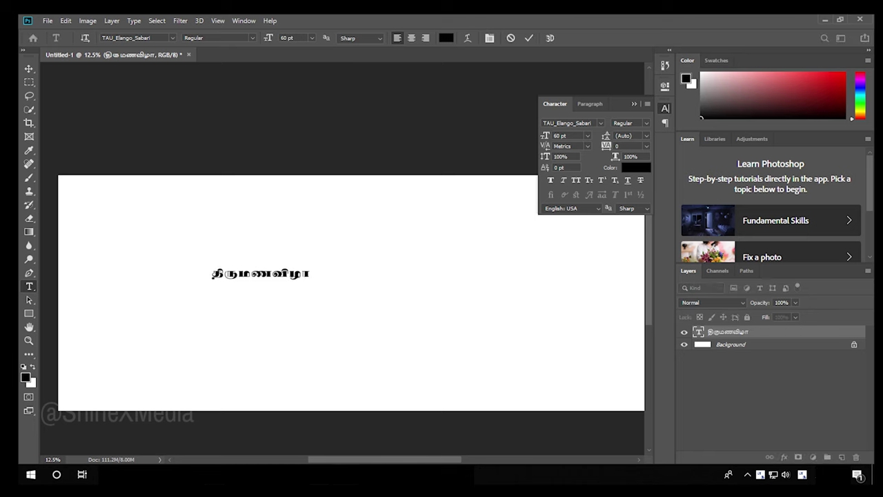
key("ctrl+z")
key("ctrl+z")
key("ctrl+z")
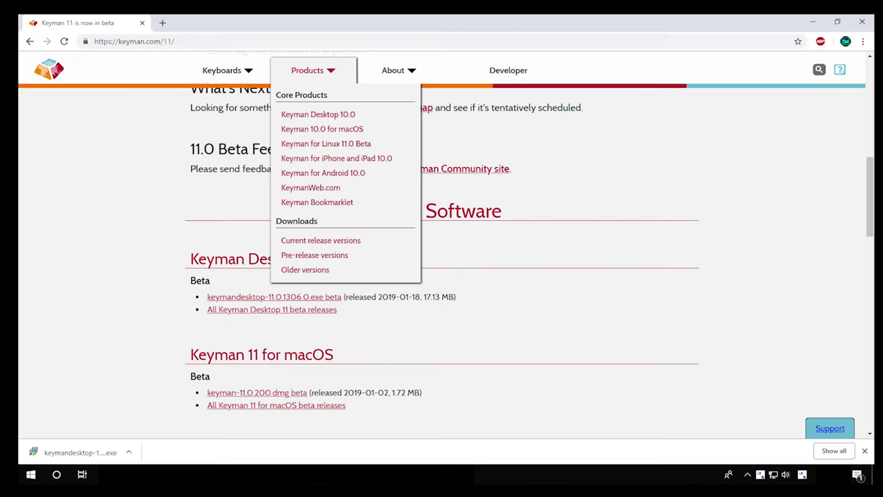
Search Google for திருக்குறள் கல்வி and open the thirukkural.net chapter page.
left_click(162, 22)
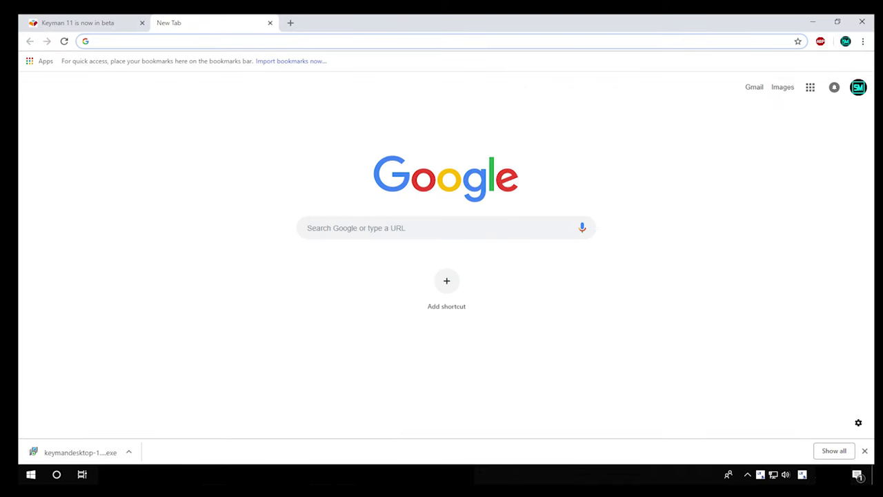
type("திரு")
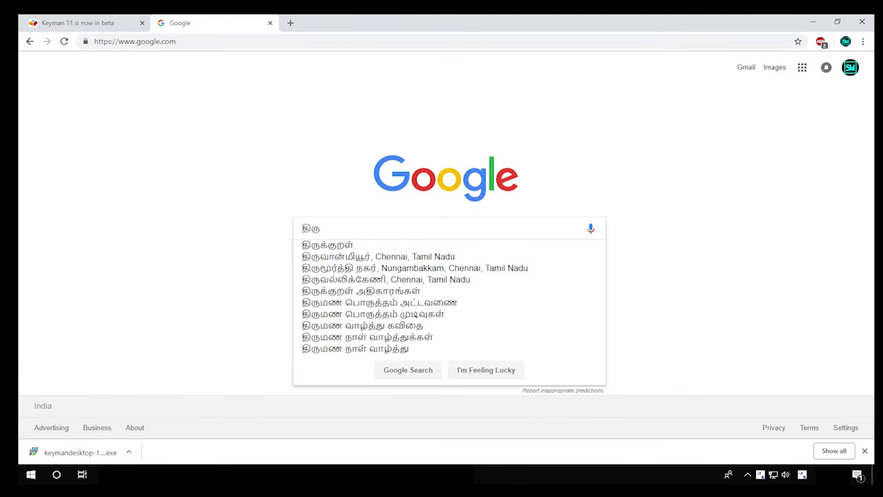
type("க்குறள்")
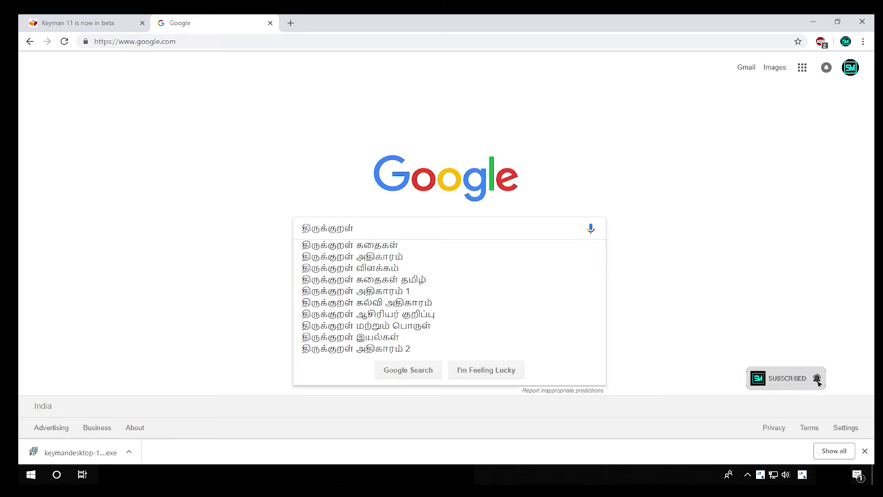
type(" கல்வி")
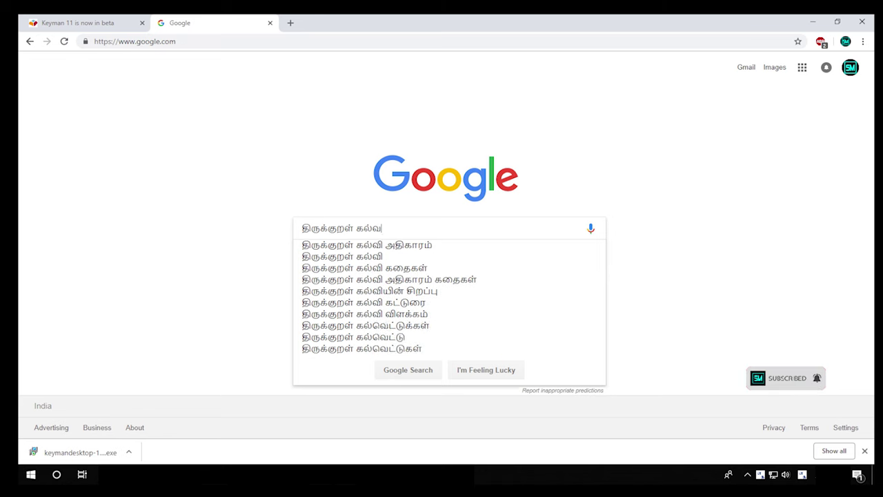
key("Down")
key("Return")
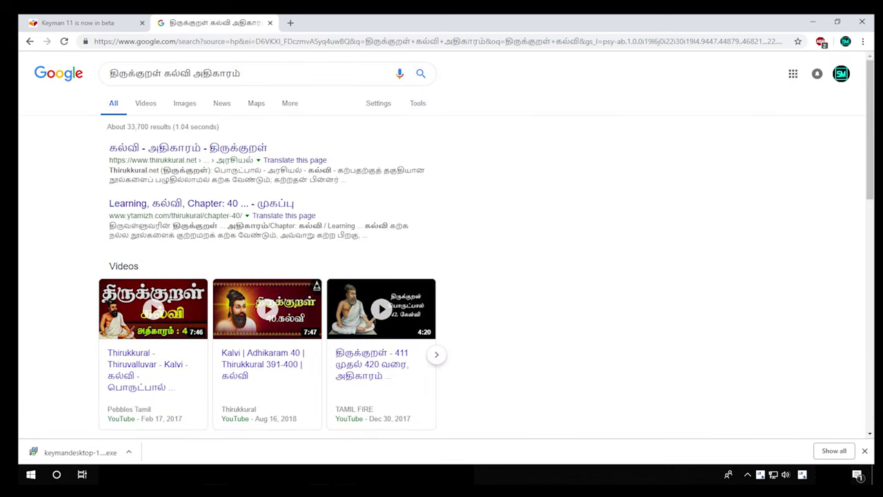
left_click(187, 148)
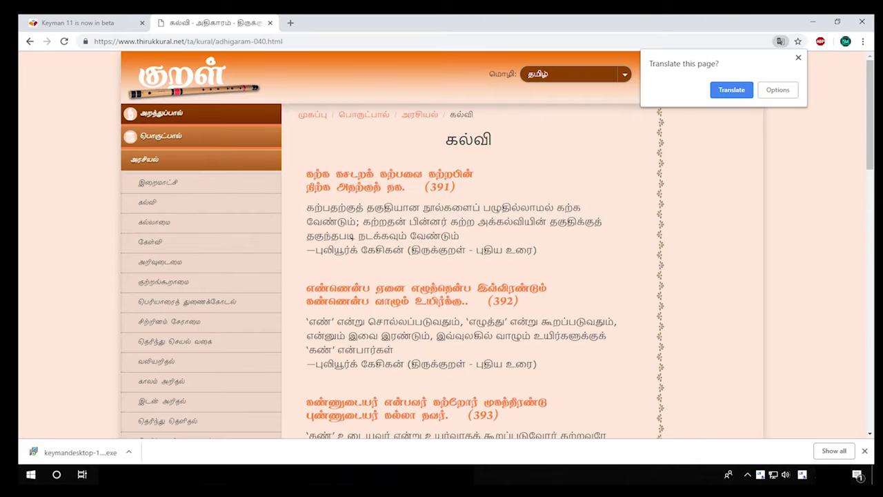
Copy the text of couplet 392 from the page.
left_click_drag(306, 289, 467, 301)
right_click(467, 301)
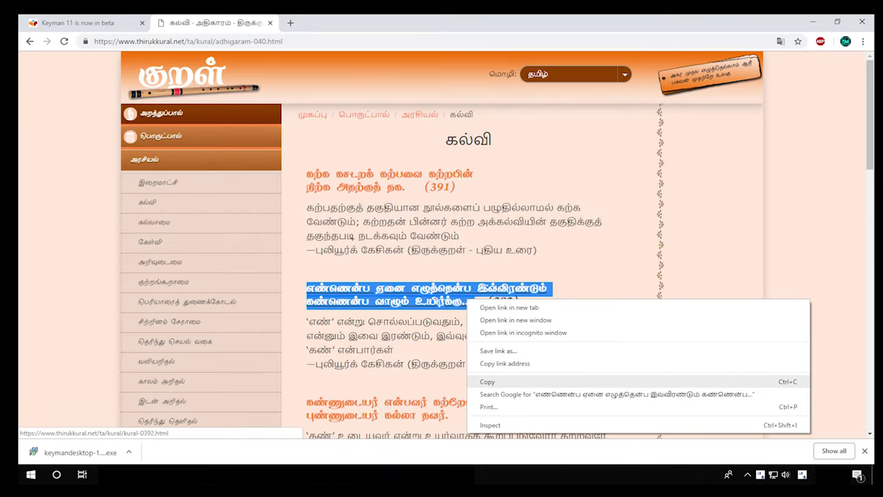
left_click(497, 381)
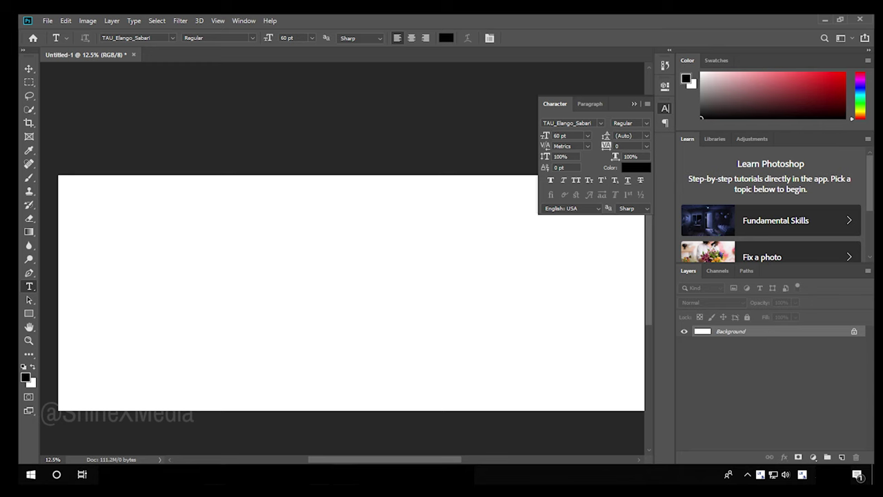
Paste Kural 392 into a new text layer on the canvas and commit it.
left_click(83, 226)
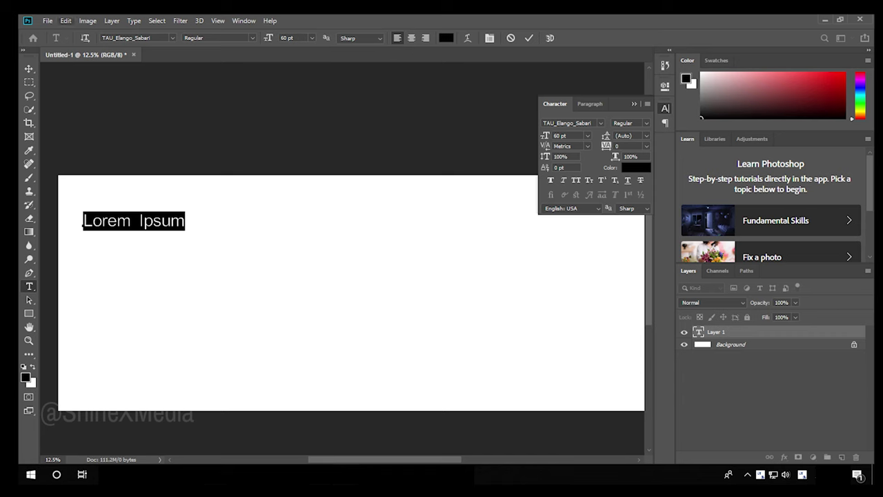
left_click(65, 20)
left_click(76, 113)
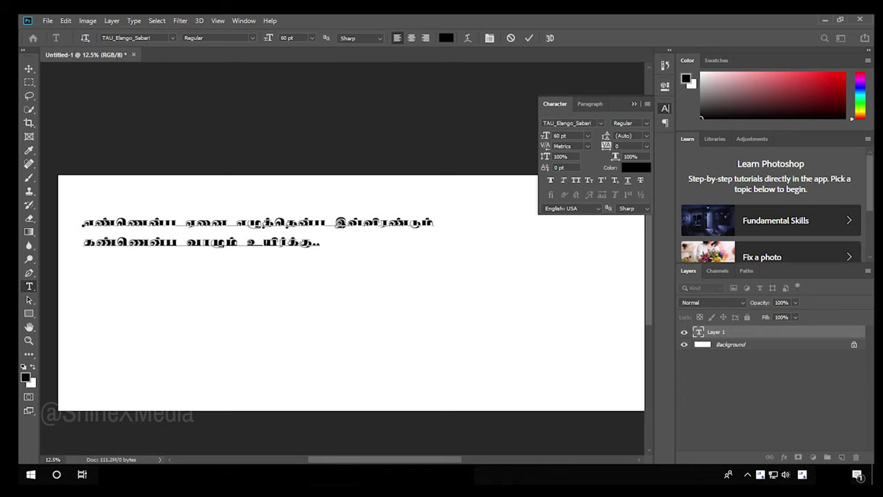
key("ctrl+Return")
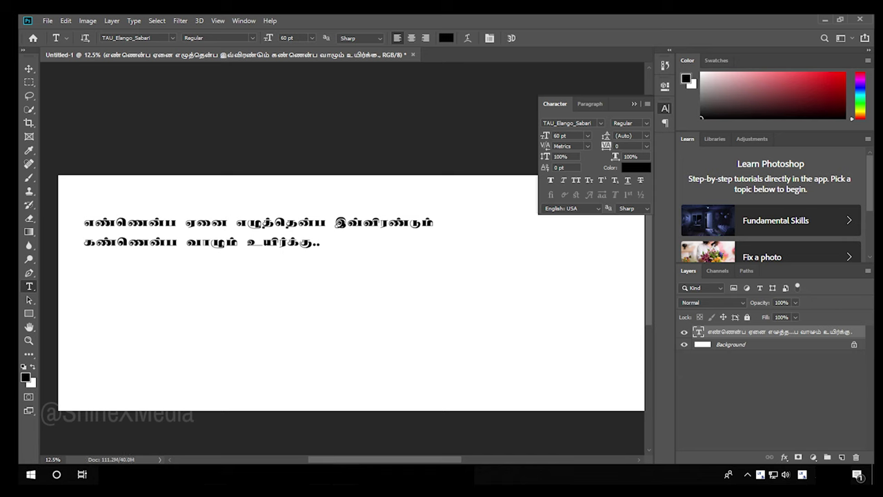
left_click(600, 122)
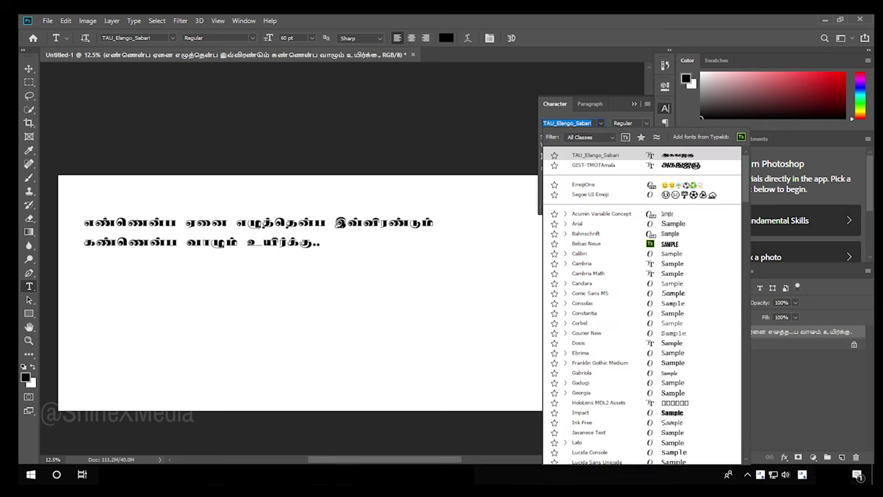
Preview Tamil fonts on the verse and apply GIST-TMOTMina.
scroll(568, 123, "down", 10)
scroll(567, 123, "down", 10)
scroll(567, 122, "down", 10)
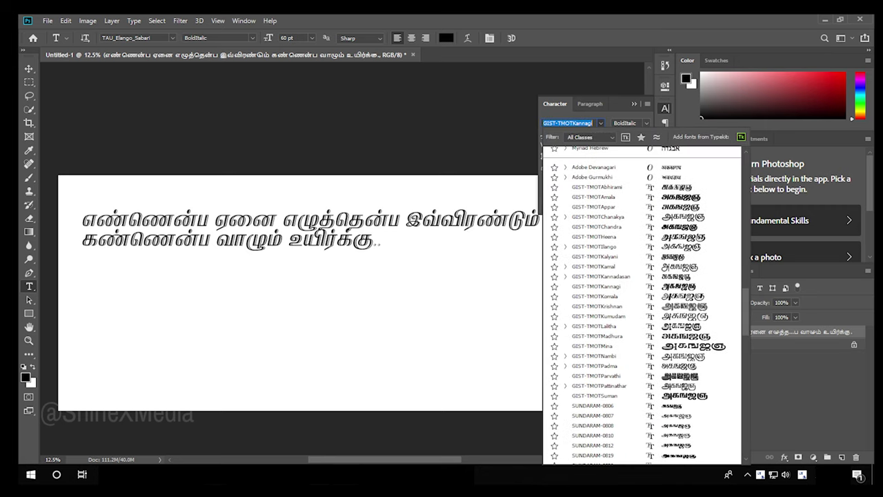
key("Up")
key("Up")
key("Up")
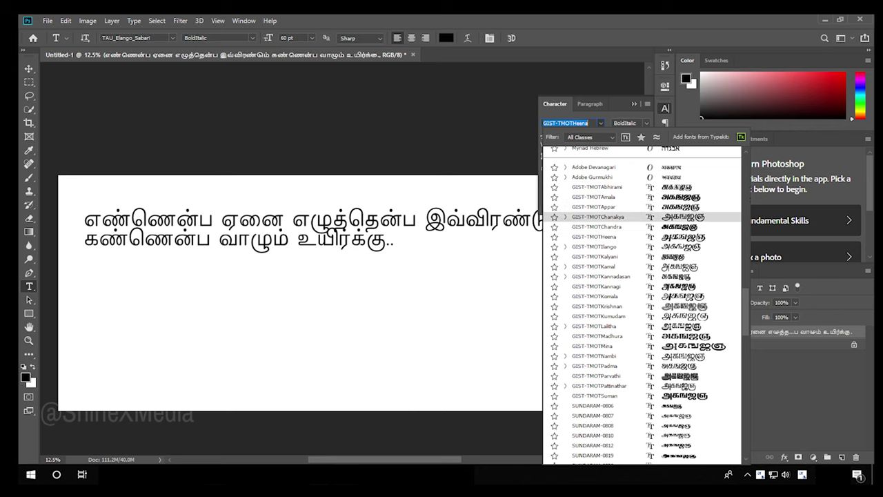
key("Down")
key("Down")
key("Down")
key("Down")
key("Down")
key("Down")
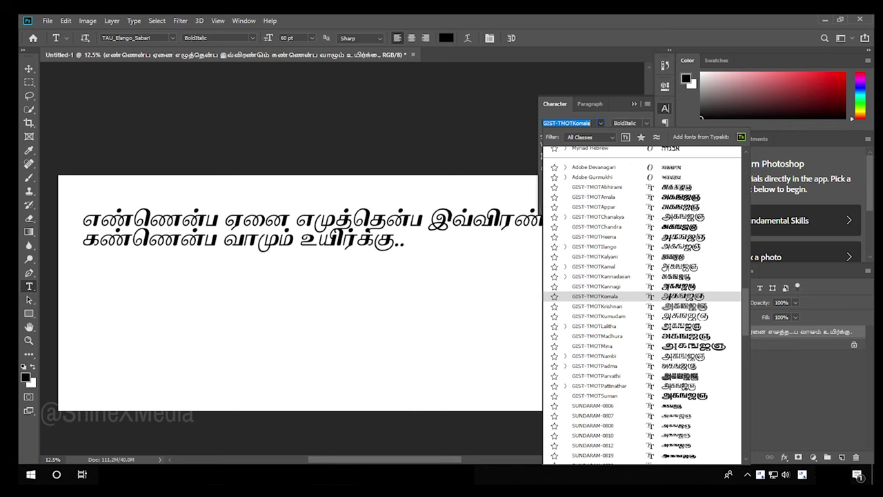
key("Down")
key("Down")
key("Down")
key("Down")
key("Down")
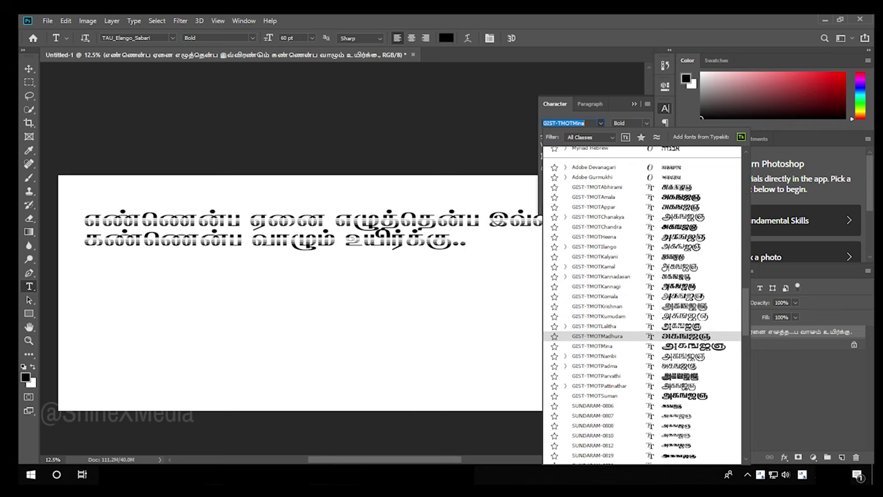
key("Return")
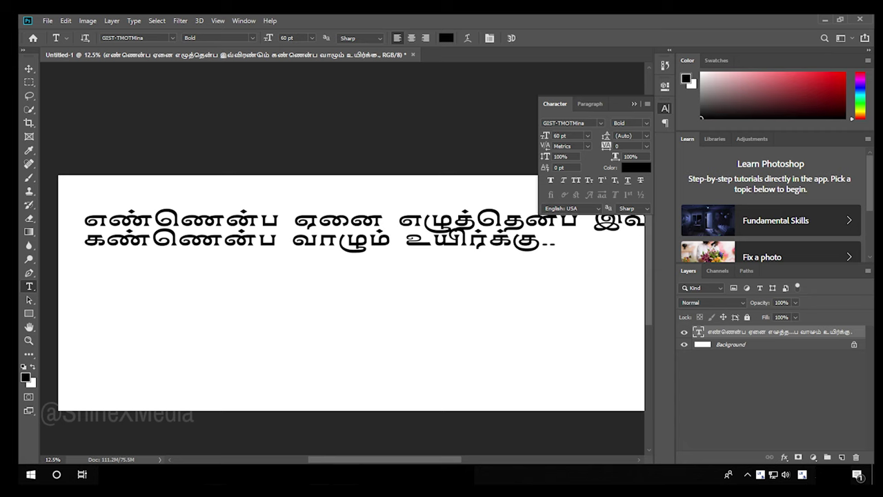
Switch the verse's font to SUNDARAM-0810 and return to the Kural page in Chrome.
key("alt+Down")
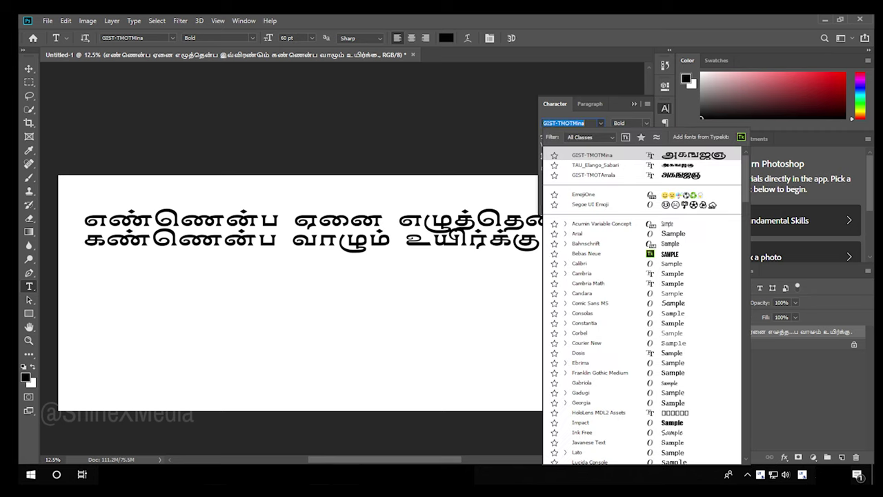
key("Down")
key("Down")
key("Down")
key("Down")
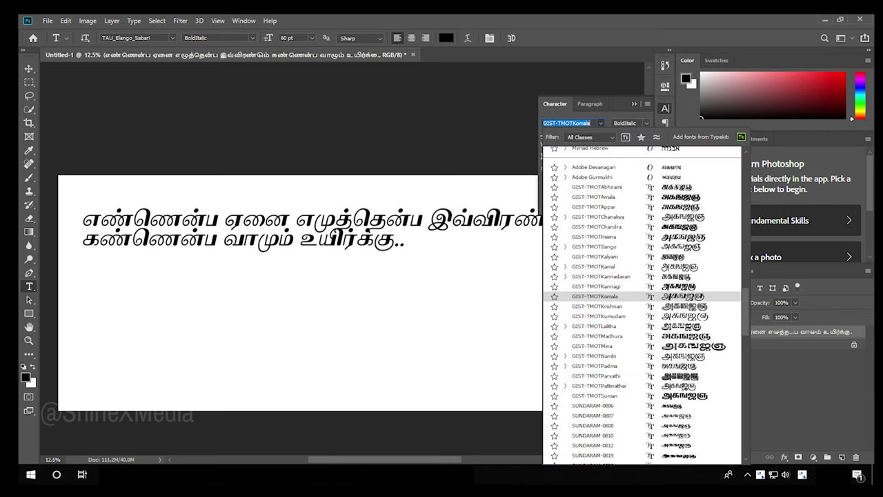
key("Down")
key("Down")
key("Down")
key("Down")
key("Down")
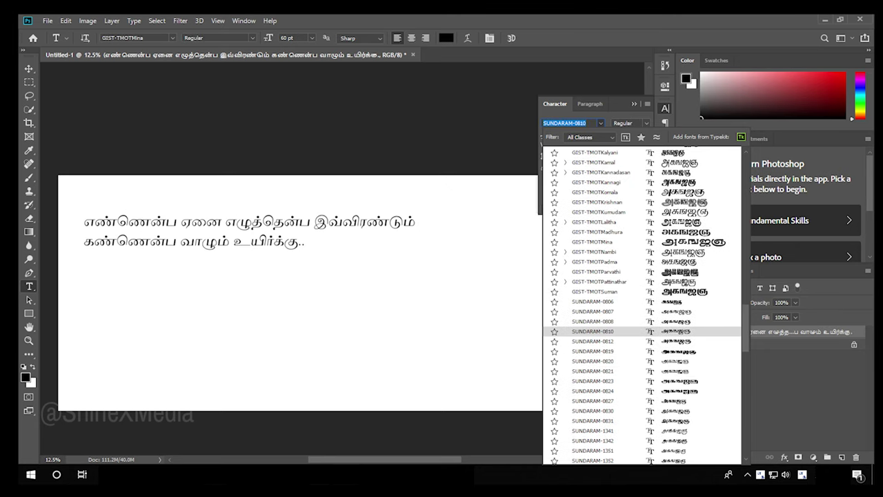
key("Return")
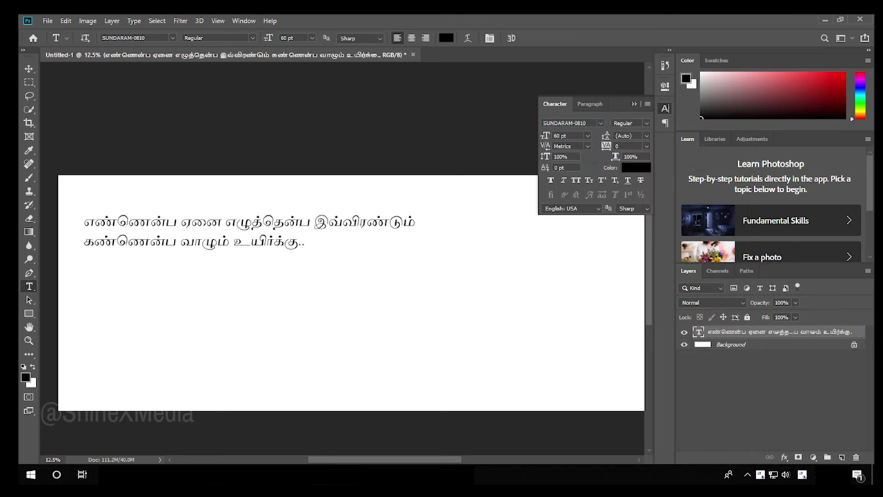
key("alt+Tab")
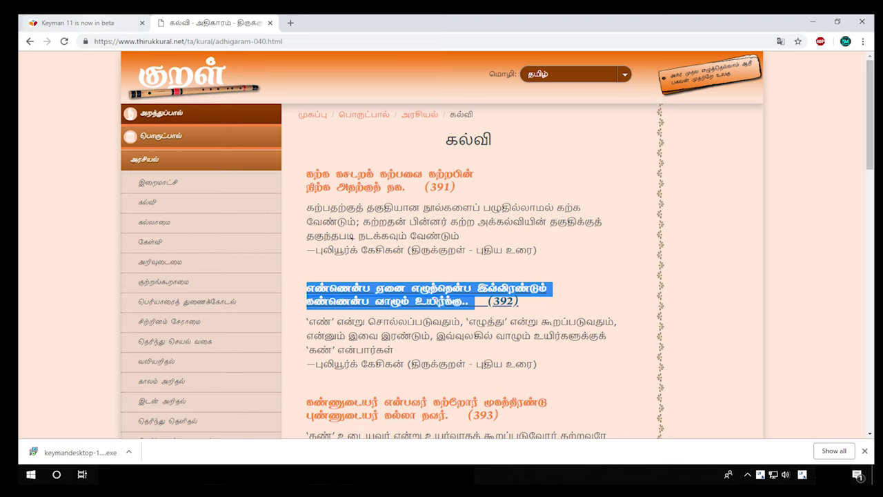
Check the Keyman and Kural tabs, then select part of the verse's second line in Photoshop.
left_click(90, 23)
left_click(207, 23)
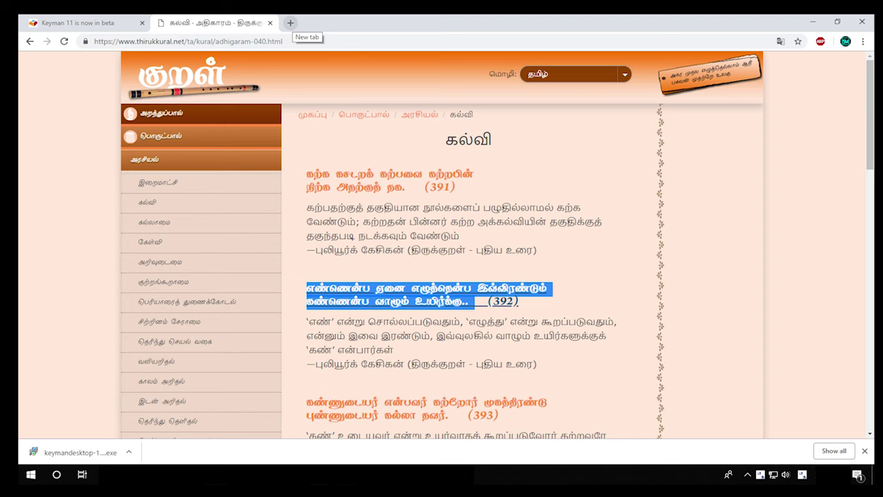
key("alt+Tab")
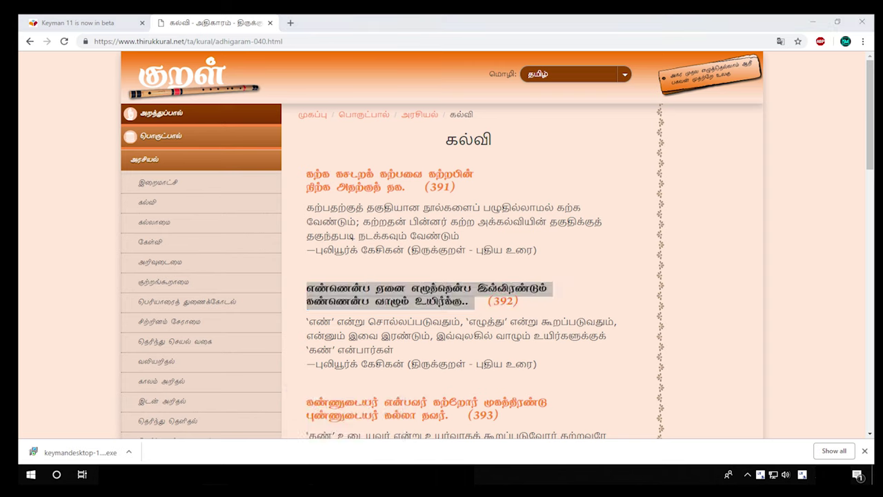
left_click_drag(305, 242, 85, 241)
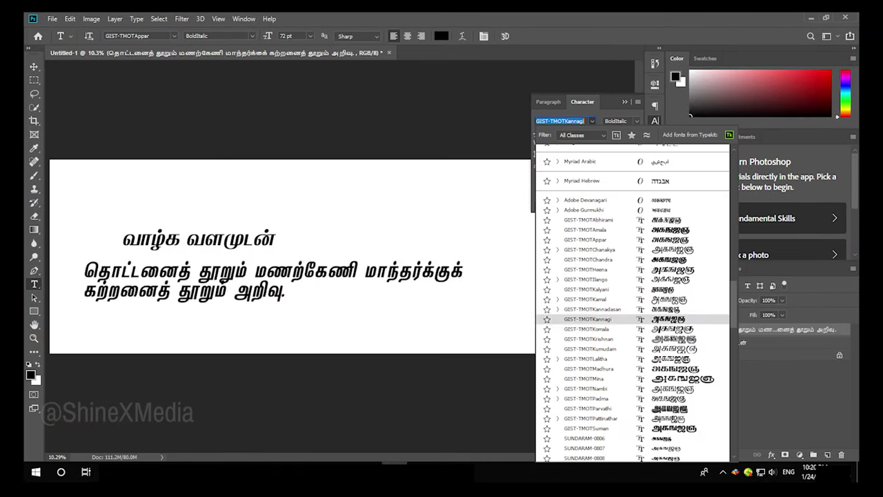
Preview the heading's Tamil couplet in the SUNDARAM fonts, then step on to TAU_Elango.
key("Down")
key("Down")
key("Down")
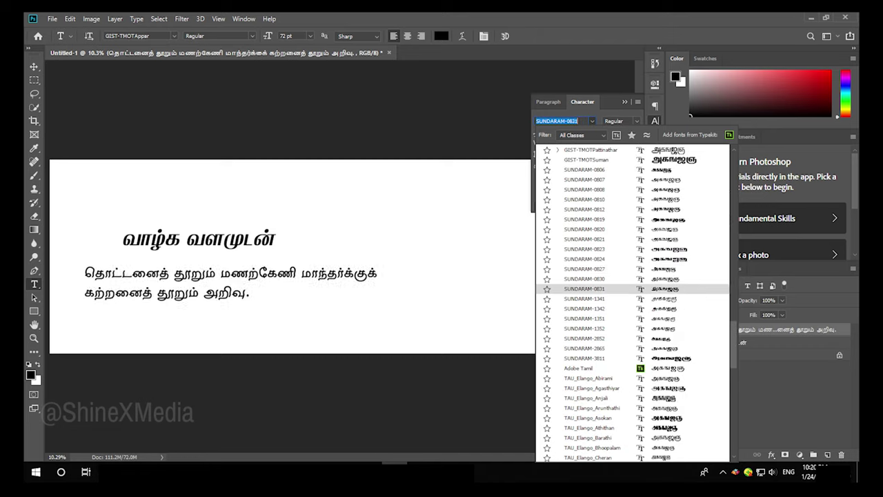
key("Up")
key("Up")
key("Up")
key("Up")
key("Up")
key("Up")
key("Up")
key("Up")
key("Down")
key("Down")
key("Down")
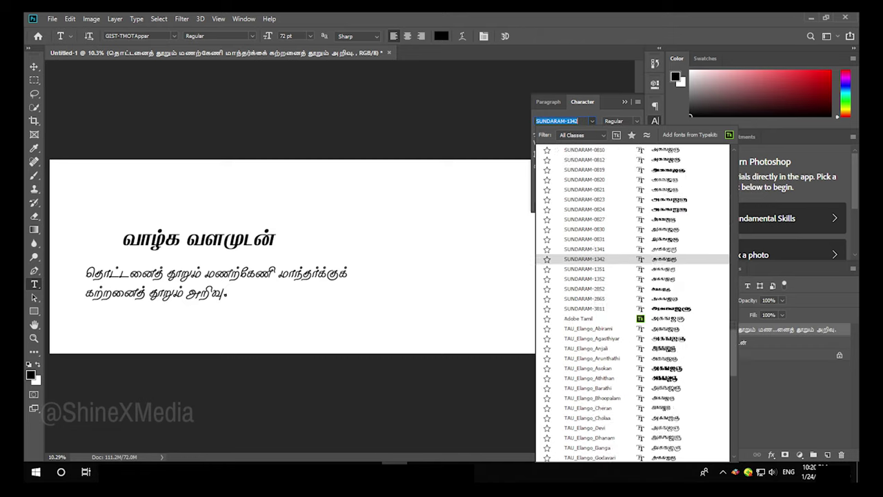
key("Down")
key("Down")
key("Down")
key("Down")
key("Down")
key("Down")
key("Down")
key("Down")
key("Down")
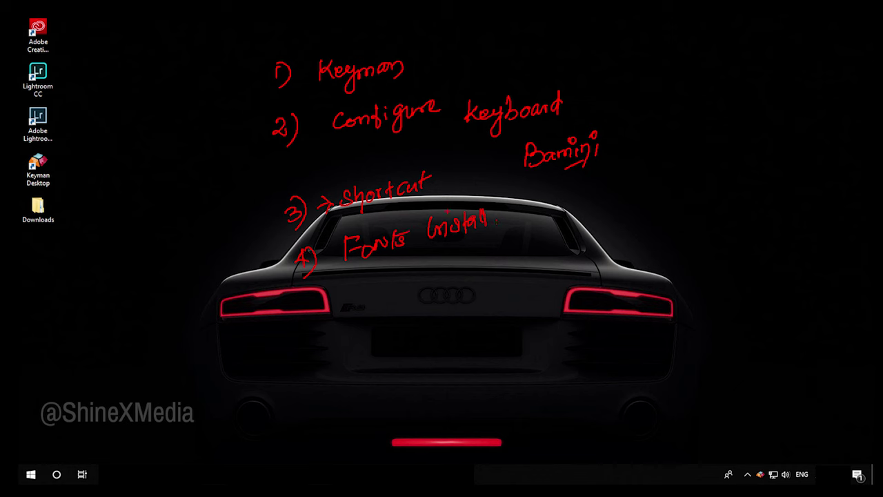
Preview the white poem through GIST-TMOT, SUNDARAM, Adobe Tamil and TAU_Elango fonts to TAU_Elango_Rathnam.
key("Down")
key("Down")
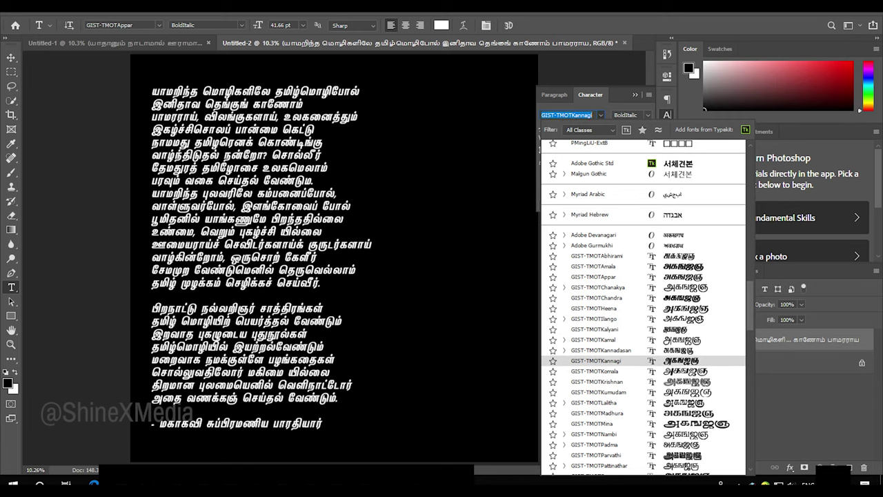
key("Down")
key("Down")
key("Down")
key("Down")
key("Down")
key("Down")
key("Down")
key("Down")
key("Down")
key("Down")
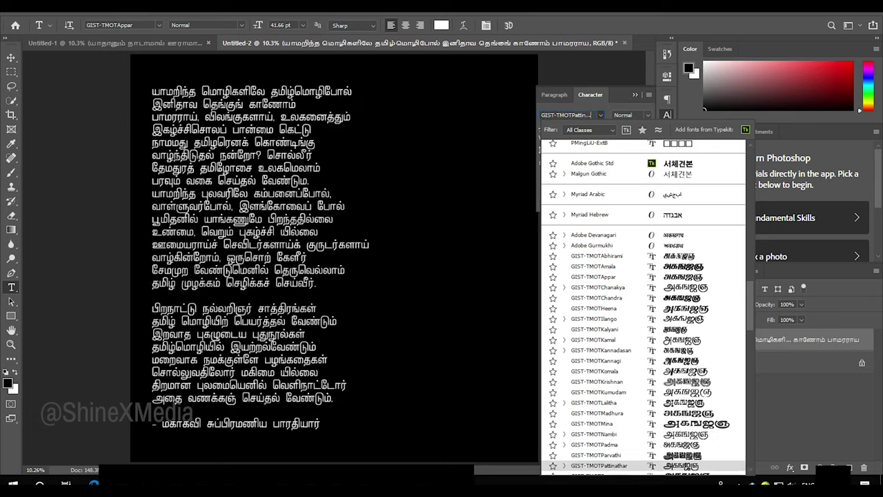
key("Down")
key("Down")
key("Down")
key("Down")
key("Down")
key("Down")
key("Down")
key("Down")
key("Down")
key("Down")
key("Down")
key("Down")
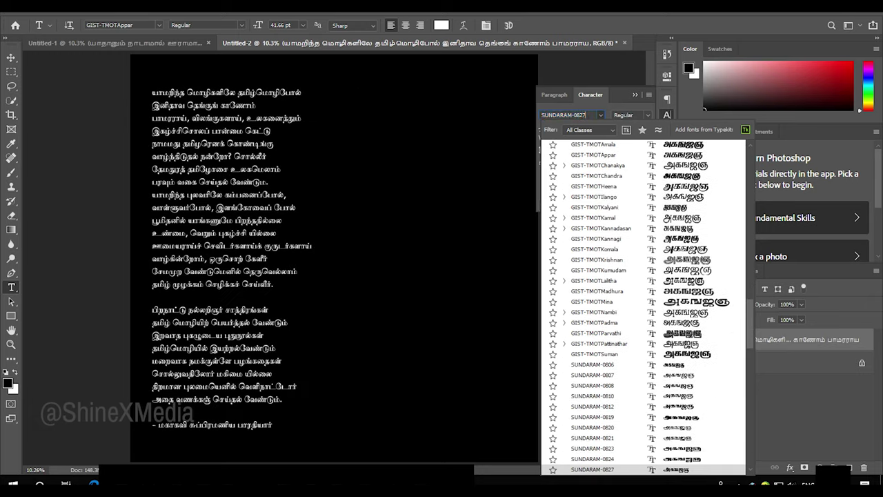
key("Down")
key("Down")
key("Down")
key("Down")
key("Down")
key("Down")
key("Down")
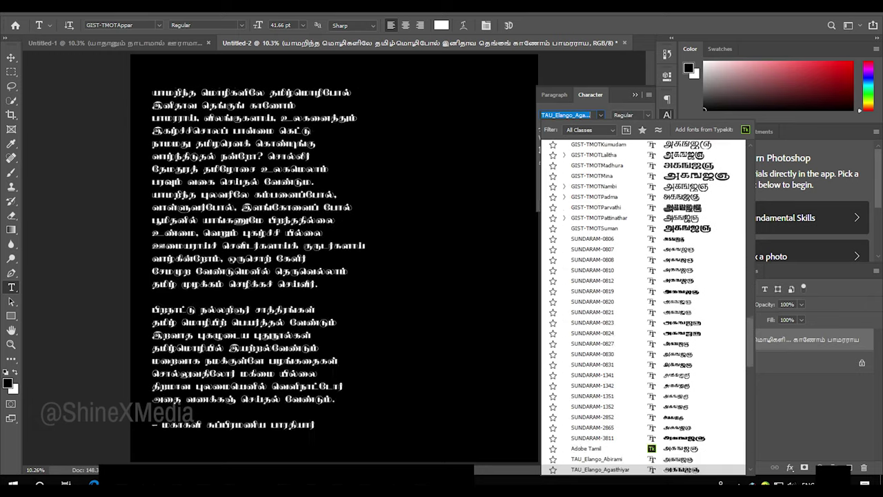
key("Down")
key("Down")
key("Down")
key("Down")
key("Down")
key("Down")
key("Down")
key("Down")
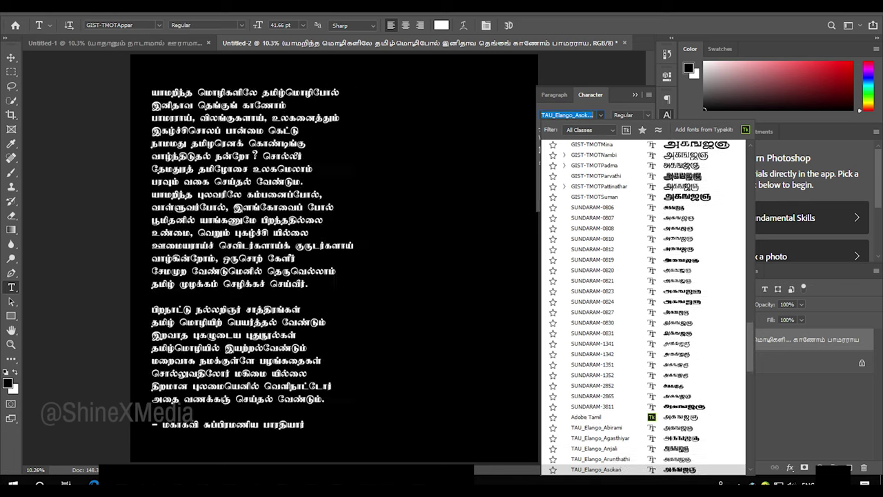
key("Down")
key("Down")
key("Down")
key("Down")
key("Down")
key("Down")
key("Down")
key("Down")
key("Down")
key("Down")
key("Down")
key("Down")
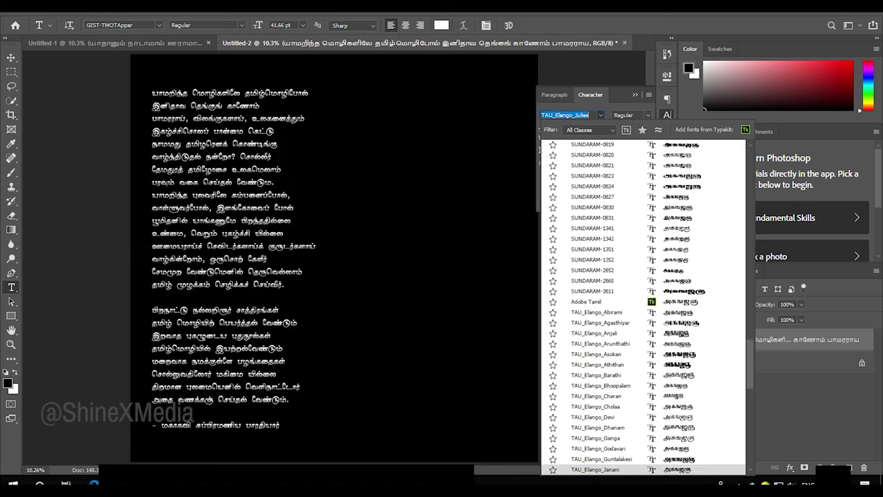
key("Down")
key("Down")
key("Down")
key("Down")
key("Down")
key("Down")
key("Down")
key("Down")
key("Down")
key("Down")
key("Down")
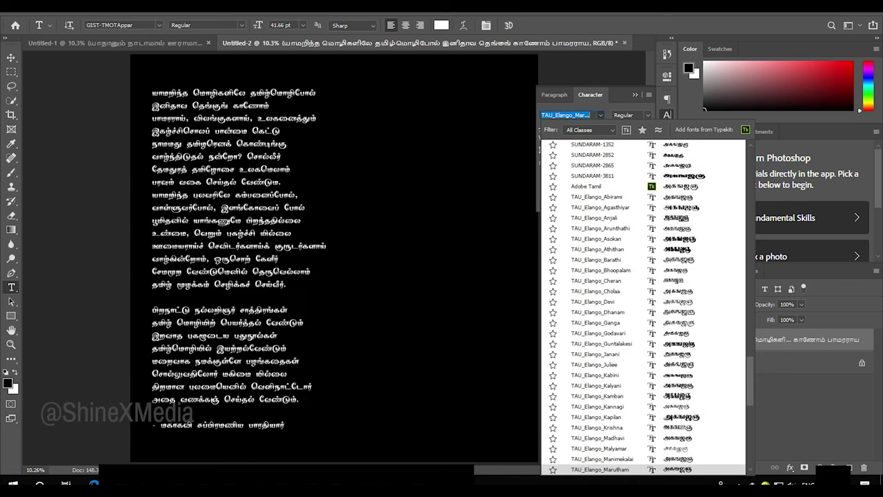
key("Down")
key("Down")
key("Down")
key("Down")
key("Down")
key("Down")
key("Down")
key("Down")
key("Down")
key("Down")
key("Down")
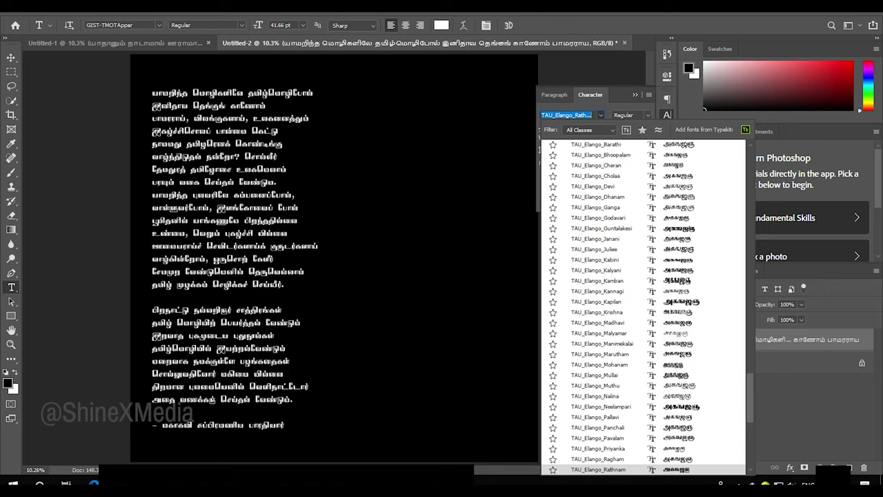
key("Down")
key("Down")
key("Down")
key("Down")
key("Down")
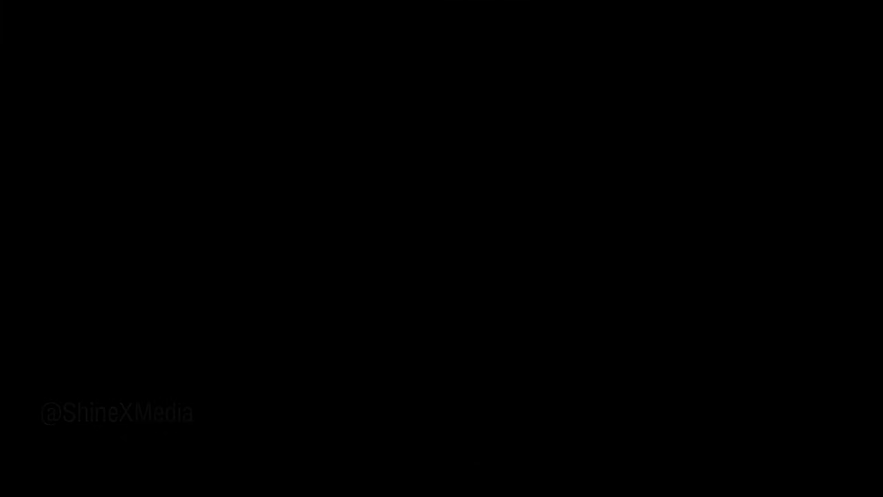